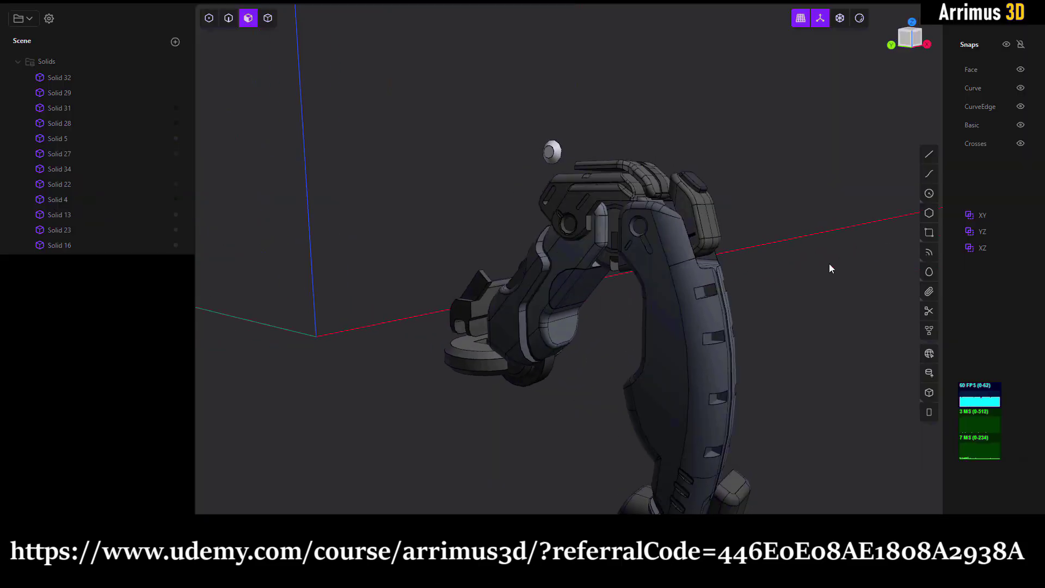
pyautogui.moveTo(828, 263); pyautogui.dragTo(623, 270, button='middle')
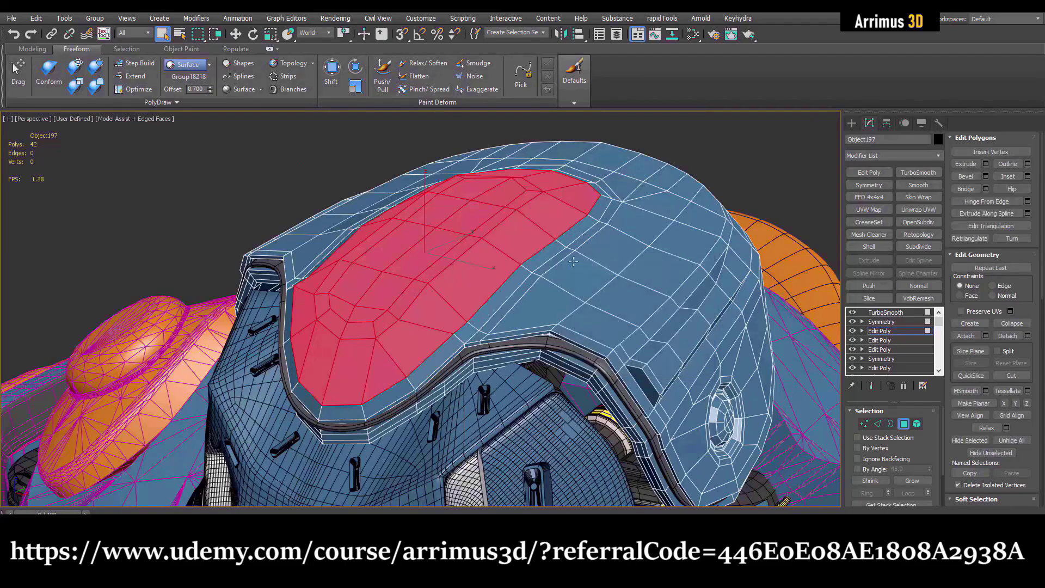
pyautogui.click(986, 177)
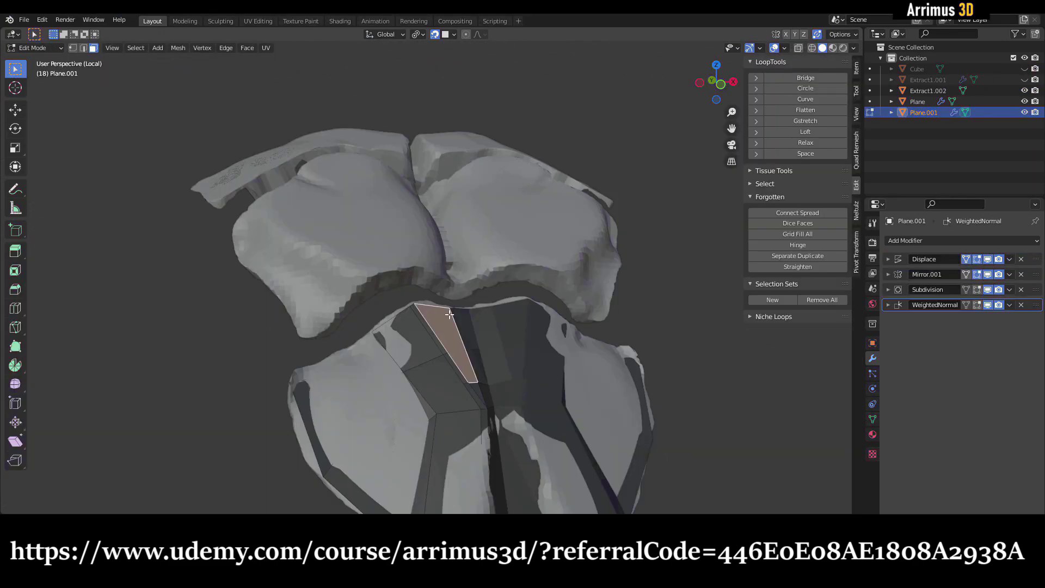
pyautogui.press('g')
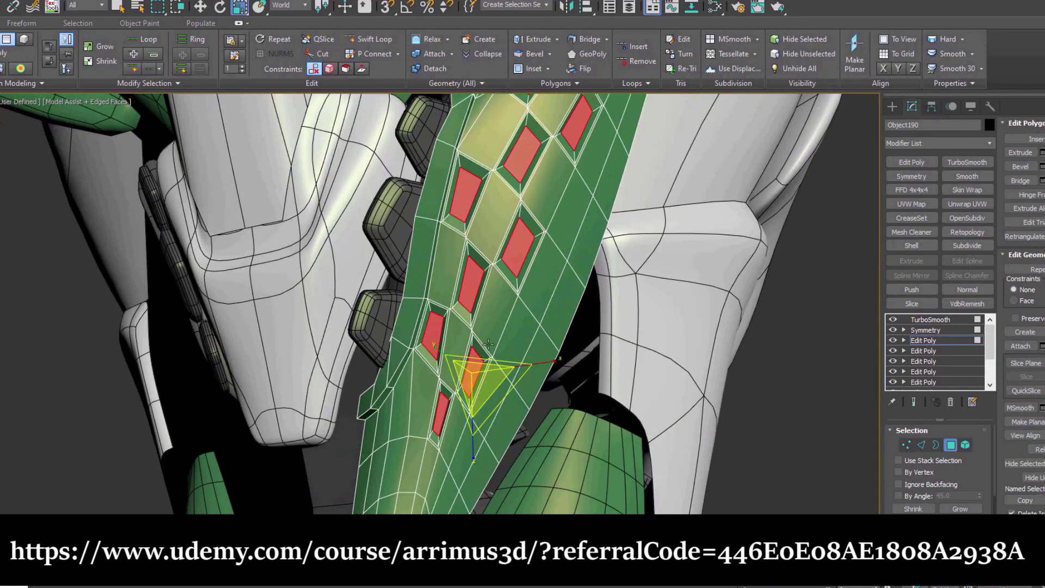
pyautogui.click(597, 57)
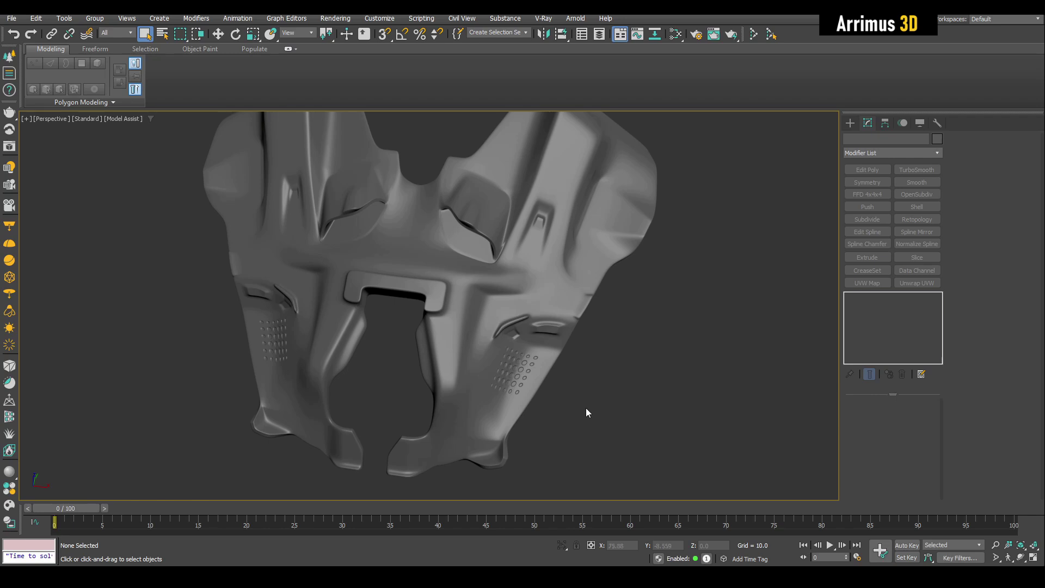
# Examine the finished armour mesh from its perforated sides down to its lower tips, with and without edged faces.
pyautogui.keyDown('alt'); pyautogui.moveTo(534, 368); pyautogui.dragTo(517, 352, button='middle'); pyautogui.keyUp('alt')
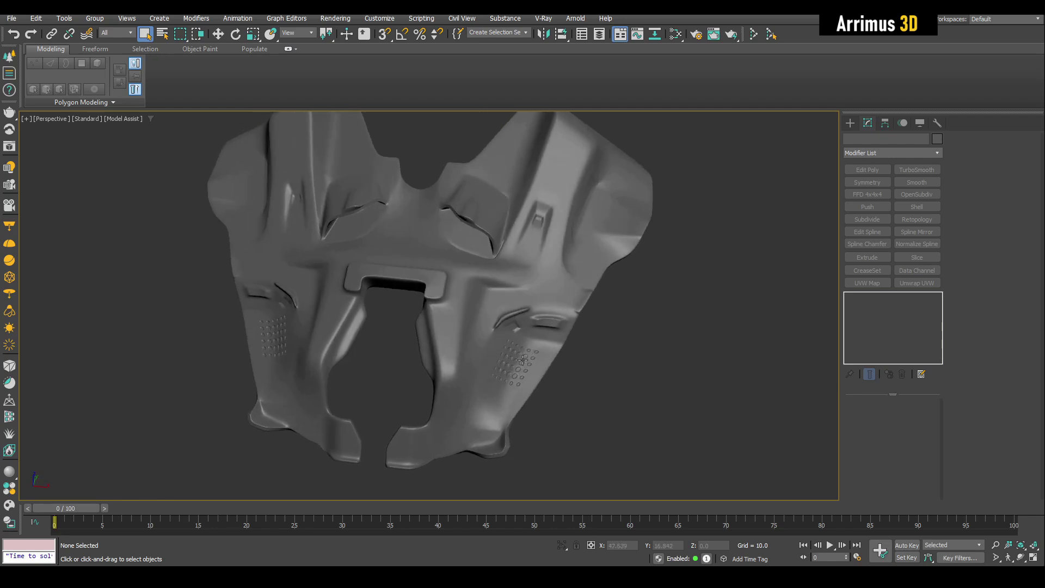
pyautogui.keyDown('alt'); pyautogui.moveTo(503, 375); pyautogui.dragTo(526, 392, button='middle'); pyautogui.keyUp('alt')
pyautogui.scroll(6, 420, 396)
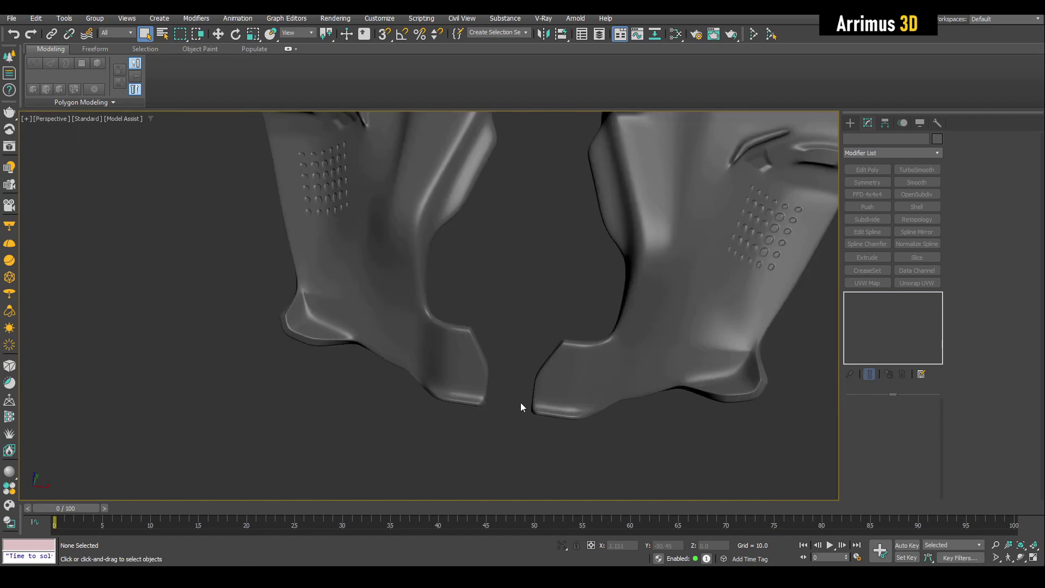
pyautogui.press('F4')
pyautogui.press('F4')
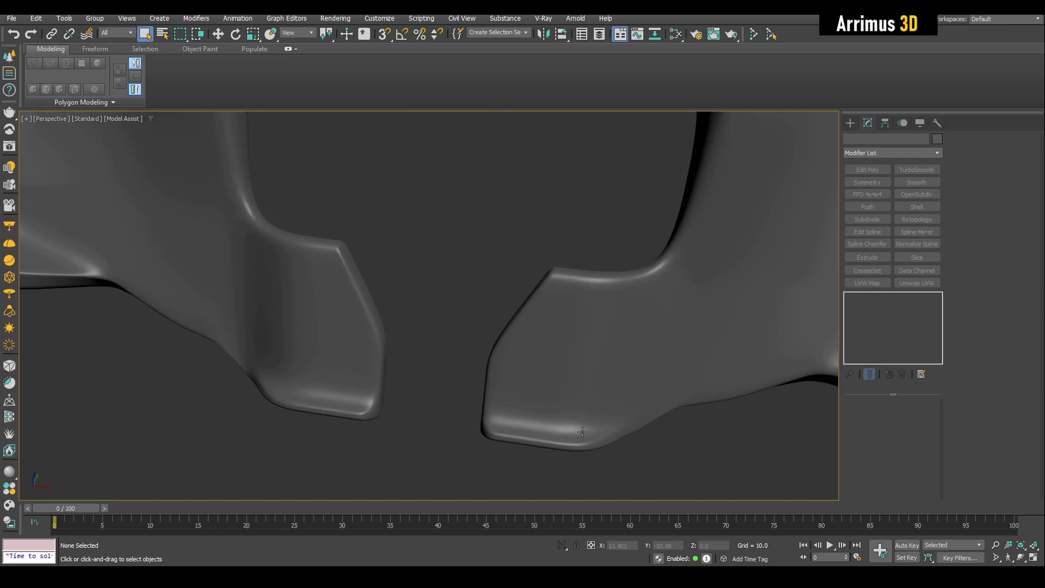
pyautogui.scroll(-5, 561, 429)
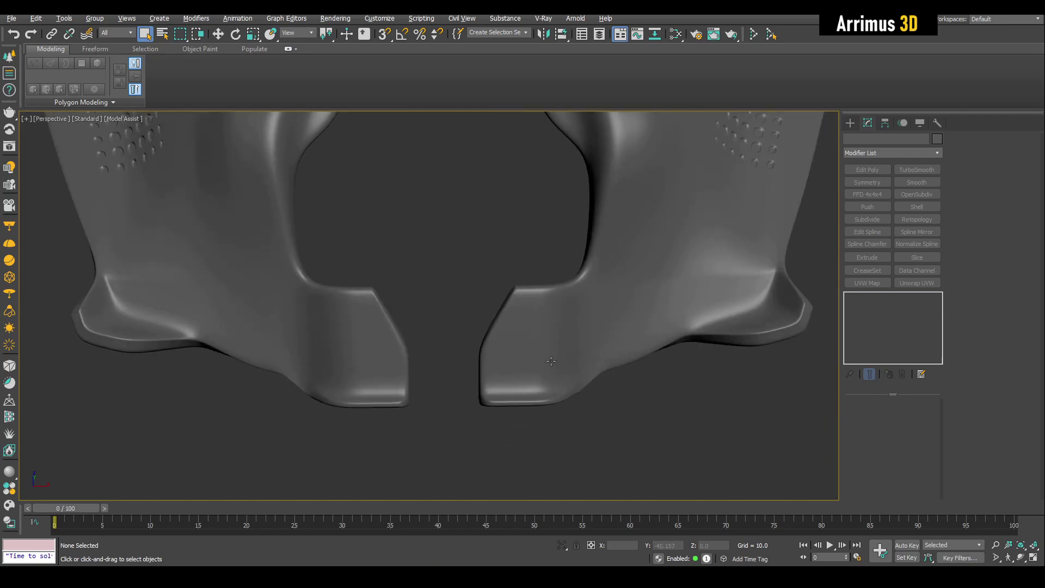
pyautogui.moveTo(636, 294); pyautogui.dragTo(637, 401, button='middle')
pyautogui.moveTo(629, 257); pyautogui.dragTo(628, 350, button='middle')
pyautogui.scroll(4, 627, 350)
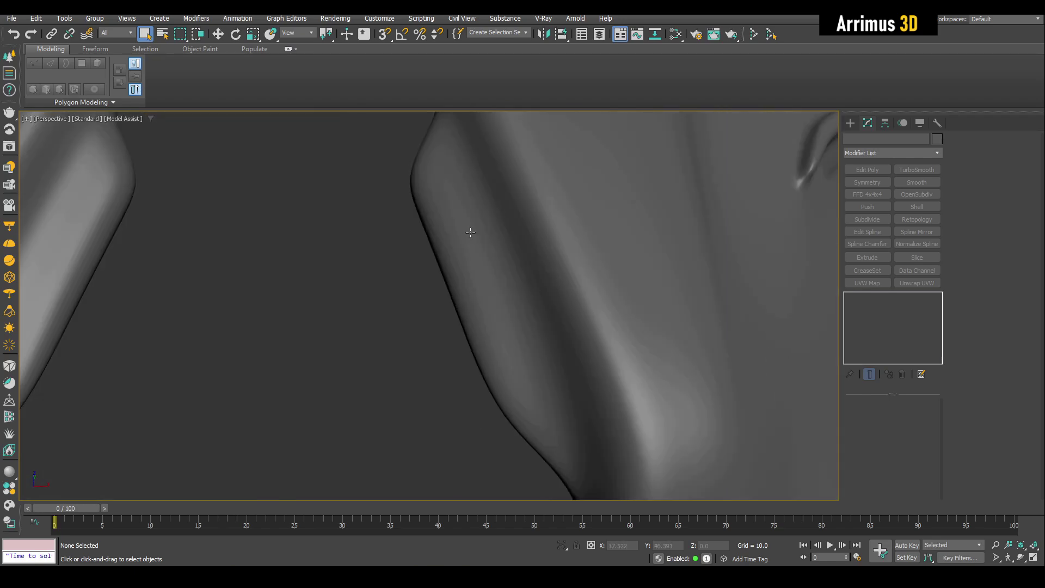
# Select the armour mesh and compare its edge flow with the smooth shading around the central opening.
pyautogui.press('F4')
pyautogui.click(463, 219)
pyautogui.scroll(-6, 479, 279)
pyautogui.press('F4')
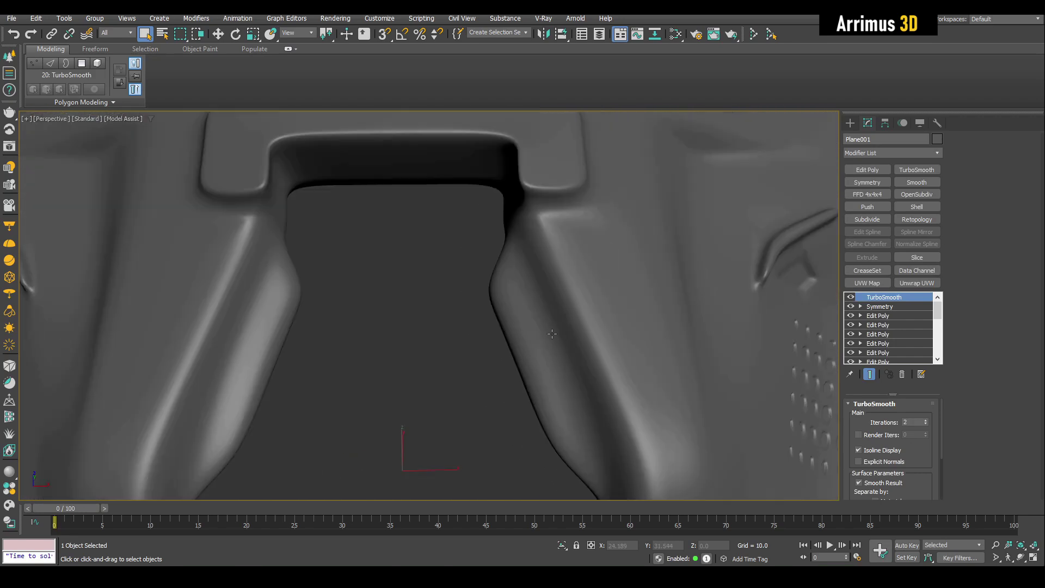
pyautogui.moveTo(579, 342)
pyautogui.keyDown('alt'); pyautogui.mouseDown(button='middle')
pyautogui.moveTo(548, 346)
pyautogui.moveTo(566, 357)
pyautogui.mouseUp(button='middle'); pyautogui.keyUp('alt')
pyautogui.moveTo(691, 340); pyautogui.dragTo(539, 163, button='middle')
pyautogui.keyDown('alt'); pyautogui.moveTo(541, 333); pyautogui.dragTo(555, 348, button='middle'); pyautogui.keyUp('alt')
pyautogui.scroll(5, 509, 291)
pyautogui.press('F4')
pyautogui.press('F4')
pyautogui.press('F4')
pyautogui.press('F4')
pyautogui.scroll(-4, 503, 268)
pyautogui.press('F4')
pyautogui.press('F4')
# Inspect the armour mesh's surface shading and raised details up close from several angles.
pyautogui.moveTo(503, 269); pyautogui.dragTo(547, 386, button='middle')
pyautogui.scroll(-5, 538, 325)
pyautogui.scroll(4, 542, 374)
pyautogui.moveTo(547, 387); pyautogui.dragTo(489, 435, button='middle')
pyautogui.scroll(5, 583, 311)
pyautogui.keyDown('alt'); pyautogui.moveTo(583, 310); pyautogui.dragTo(571, 288, button='middle'); pyautogui.keyUp('alt')
pyautogui.moveTo(571, 289); pyautogui.dragTo(557, 304, button='middle')
pyautogui.scroll(4, 562, 250)
pyautogui.keyDown('alt'); pyautogui.moveTo(562, 250); pyautogui.dragTo(577, 174, button='middle'); pyautogui.keyUp('alt')
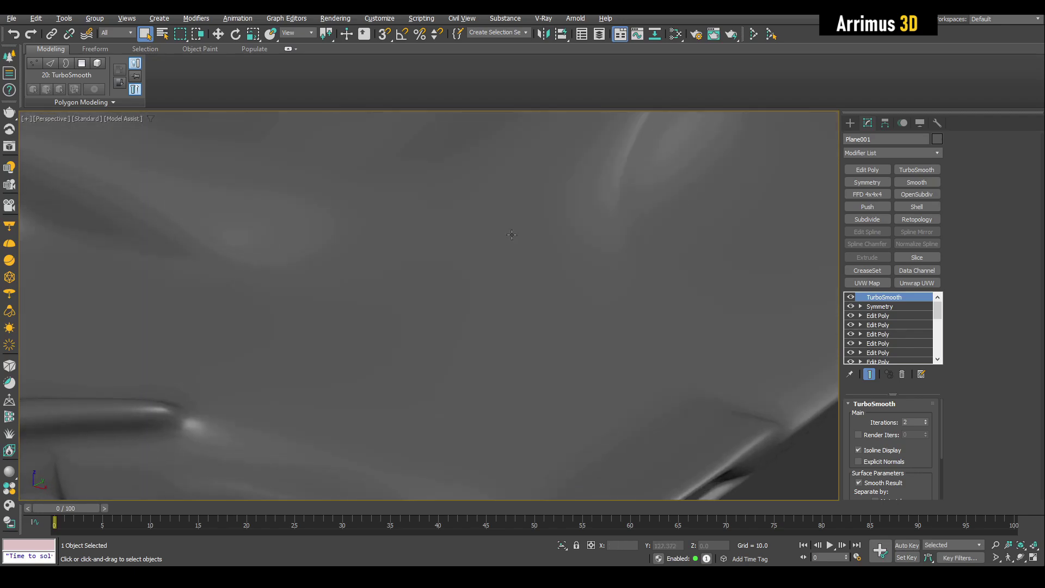
pyautogui.moveTo(642, 348); pyautogui.dragTo(602, 191, button='middle')
pyautogui.scroll(-6, 640, 328)
pyautogui.keyDown('alt'); pyautogui.moveTo(640, 328); pyautogui.dragTo(609, 297, button='middle'); pyautogui.keyUp('alt')
pyautogui.scroll(5, 609, 298)
pyautogui.moveTo(648, 348); pyautogui.dragTo(506, 350, button='middle')
pyautogui.scroll(8, 506, 350)
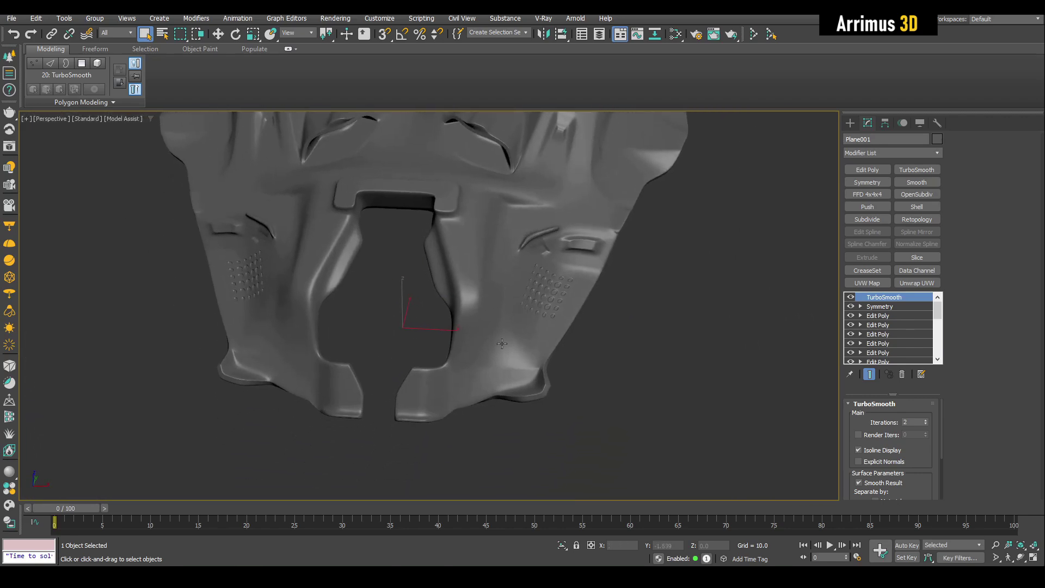
# Turn on edged faces and bring the whole armour mesh into sight.
pyautogui.press('F4')
pyautogui.press('F4')
pyautogui.press('F4')
pyautogui.scroll(-7, 566, 357)
pyautogui.press('w')
pyautogui.moveTo(535, 349); pyautogui.dragTo(384, 377, button='middle')
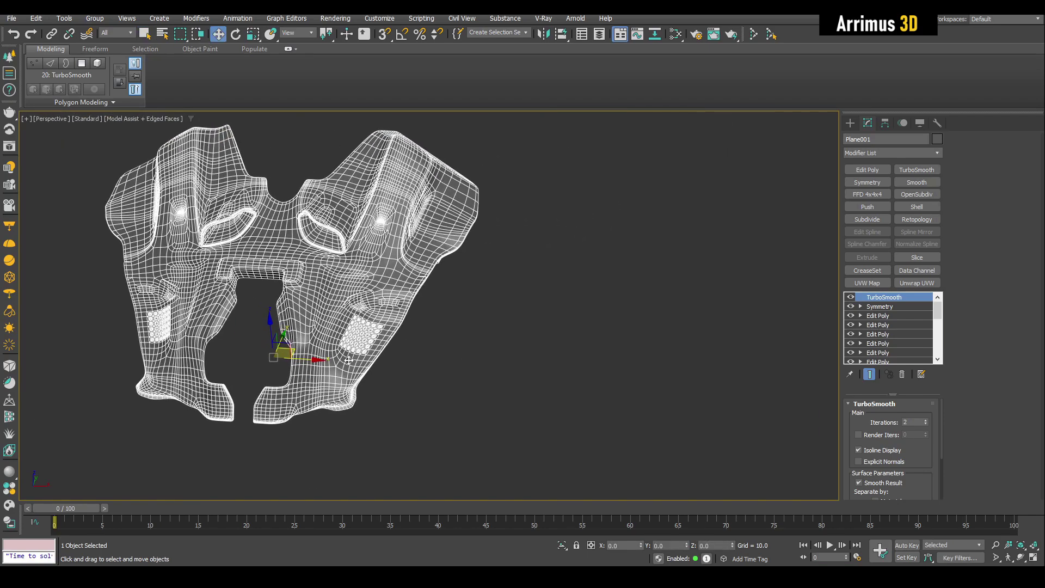
pyautogui.keyDown('shift'); pyautogui.moveTo(304, 360); pyautogui.dragTo(666, 376); pyautogui.keyUp('shift')
pyautogui.click(519, 334)
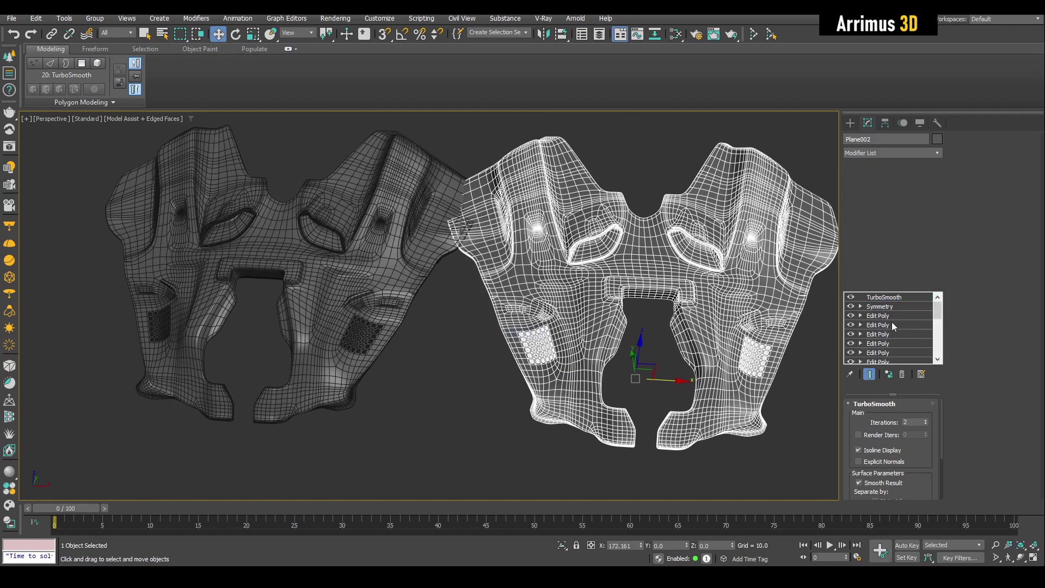
pyautogui.moveTo(833, 344)
pyautogui.mouseDown(button='middle')
pyautogui.moveTo(609, 368)
pyautogui.moveTo(566, 385)
pyautogui.moveTo(565, 376)
pyautogui.mouseUp(button='middle')
pyautogui.press('Delete')
# Create a plane with four by four segments beside the armour mesh.
pyautogui.hotkey('alt', 'p')
pyautogui.moveTo(456, 277); pyautogui.dragTo(667, 420)
pyautogui.press('w')
pyautogui.moveTo(689, 400); pyautogui.dragTo(646, 394, button='middle')
# Add an Edit Poly modifier to the plane and delete the vertices of its left half.
pyautogui.hotkey('alt', 'e')
pyautogui.press('1')
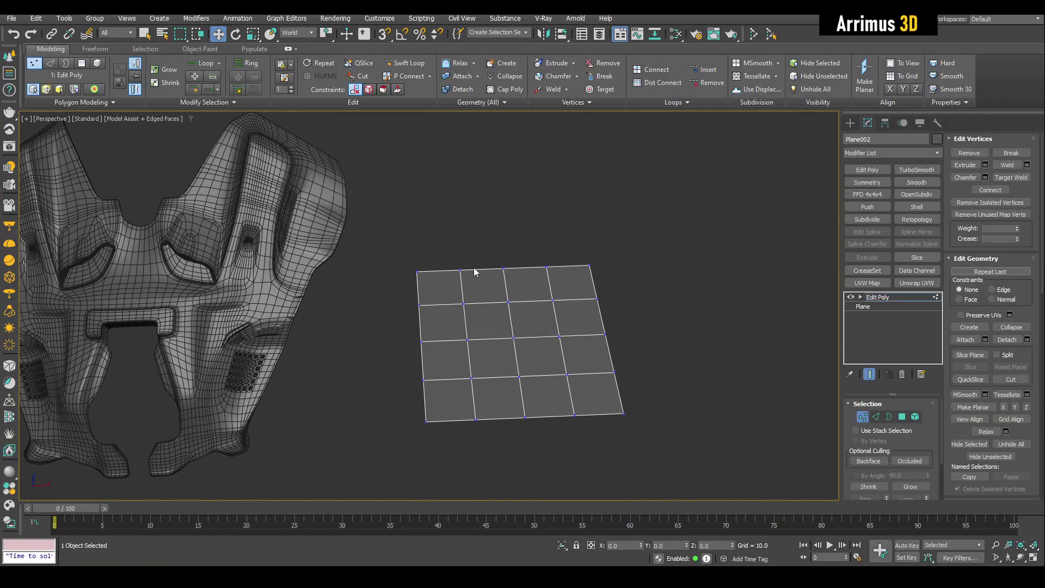
pyautogui.moveTo(478, 443); pyautogui.dragTo(487, 446)
pyautogui.press('Delete')
pyautogui.keyDown('alt'); pyautogui.moveTo(486, 446); pyautogui.dragTo(572, 335, button='middle'); pyautogui.keyUp('alt')
# Bend the remaining half plane into a stepped side profile with the Freeform Shift brush.
pyautogui.hotkey('alt', 's')
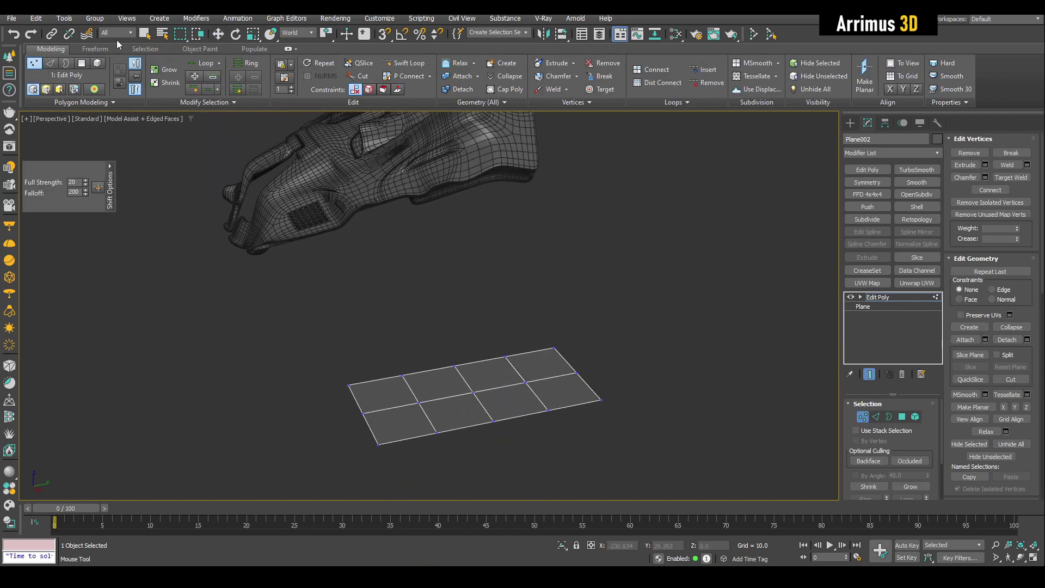
pyautogui.click(95, 49)
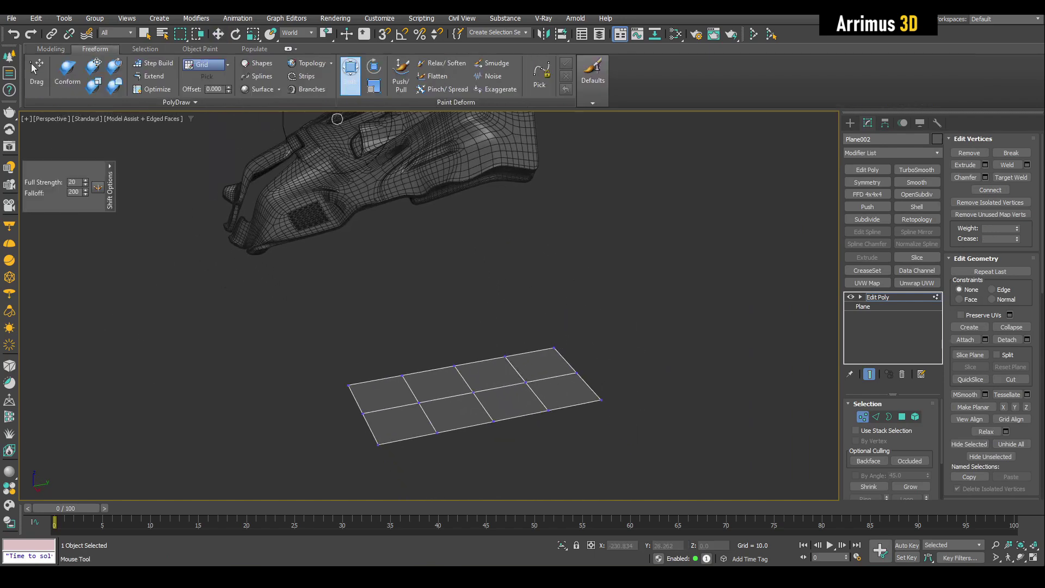
pyautogui.moveTo(555, 354); pyautogui.dragTo(526, 357, button='middle')
pyautogui.scroll(-5, 496, 328)
pyautogui.moveTo(497, 330)
pyautogui.mouseDown()
pyautogui.moveTo(503, 292)
pyautogui.moveTo(477, 309)
pyautogui.moveTo(532, 310)
pyautogui.mouseUp()
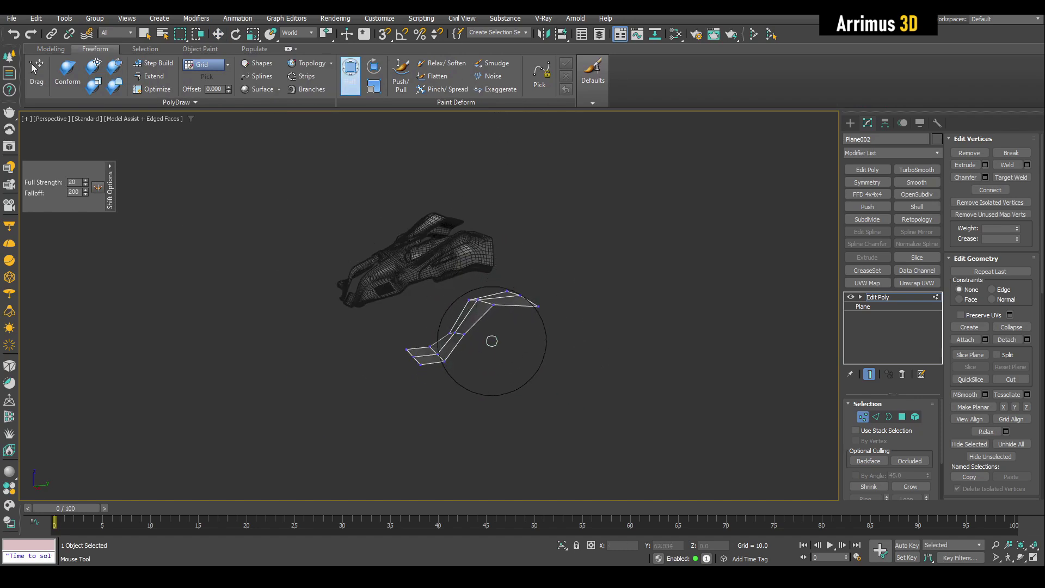
pyautogui.moveTo(469, 360); pyautogui.dragTo(461, 398)
pyautogui.scroll(4, 427, 389)
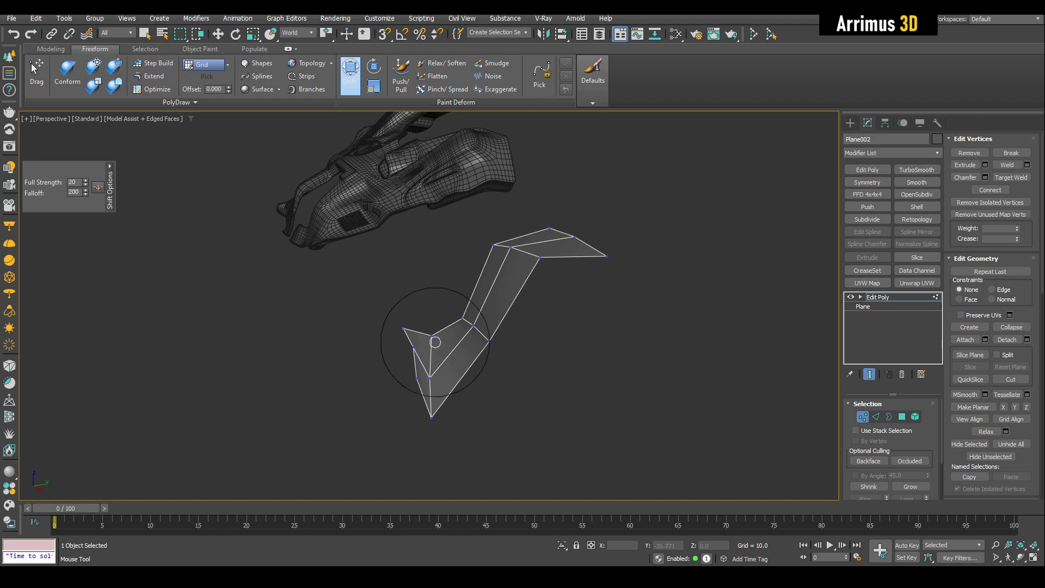
# Widen the strip's lower front end by shifting its outer vertices outward and evening out the lower edge.
pyautogui.moveTo(398, 376); pyautogui.dragTo(366, 421)
pyautogui.keyDown('alt'); pyautogui.moveTo(401, 389); pyautogui.dragTo(394, 374, button='middle'); pyautogui.keyUp('alt')
pyautogui.scroll(3, 399, 364)
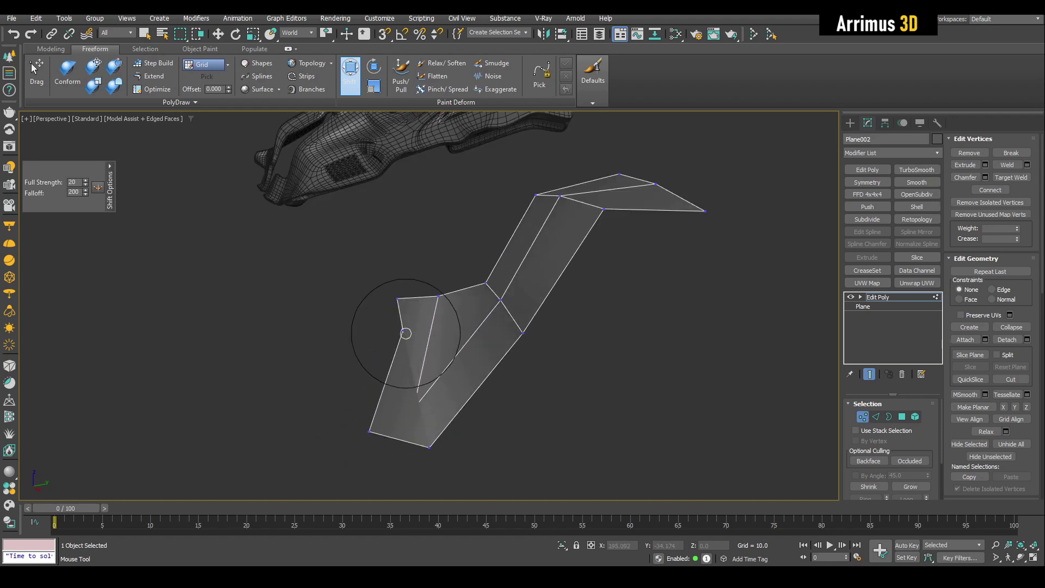
pyautogui.moveTo(405, 331); pyautogui.dragTo(310, 352)
pyautogui.moveTo(373, 299); pyautogui.dragTo(285, 287)
pyautogui.moveTo(361, 435); pyautogui.dragTo(345, 454)
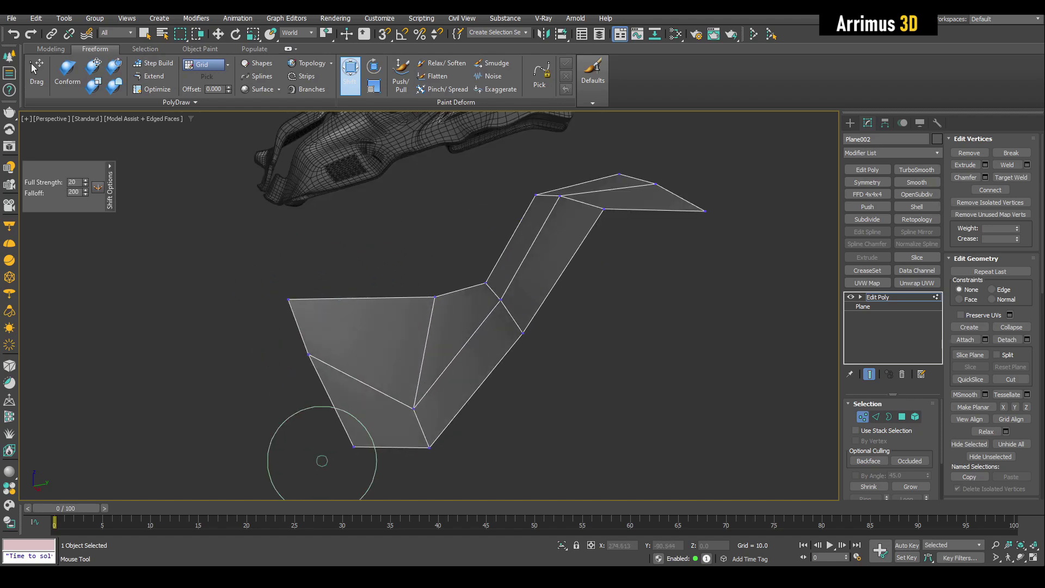
pyautogui.moveTo(431, 447)
pyautogui.mouseDown()
pyautogui.moveTo(456, 422)
pyautogui.moveTo(428, 382)
pyautogui.moveTo(434, 361)
pyautogui.moveTo(428, 373)
pyautogui.mouseUp()
pyautogui.moveTo(512, 339); pyautogui.dragTo(523, 346)
# Stretch the strip's rear end outward with the Shift brush, then leave vertex editing.
pyautogui.scroll(-5, 490, 327)
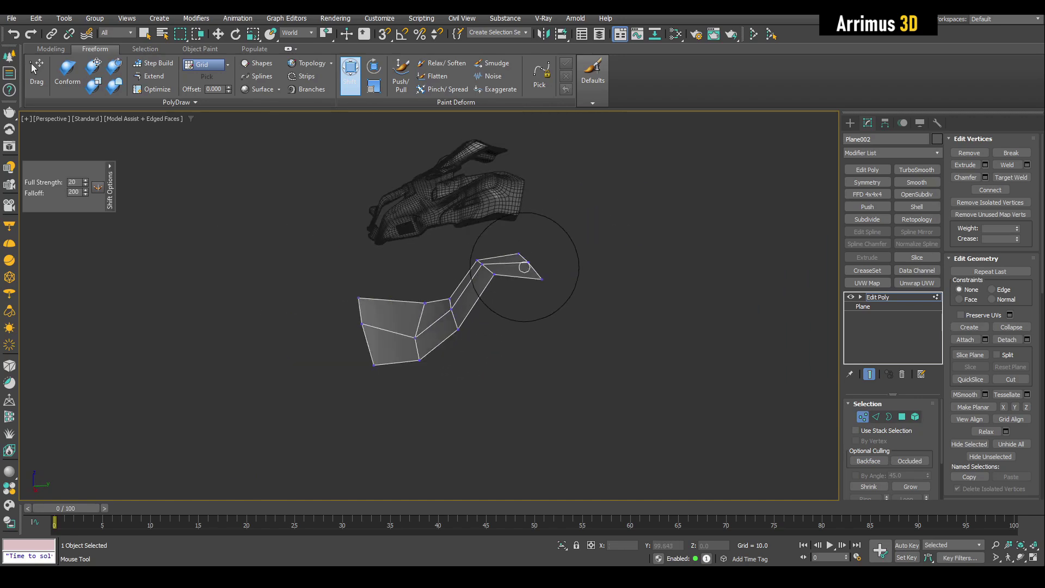
pyautogui.moveTo(515, 263); pyautogui.dragTo(590, 263)
pyautogui.keyDown('alt'); pyautogui.moveTo(582, 272); pyautogui.dragTo(572, 316, button='middle'); pyautogui.keyUp('alt')
pyautogui.moveTo(485, 287); pyautogui.dragTo(495, 285)
pyautogui.press('w')
pyautogui.keyDown('alt'); pyautogui.moveTo(530, 279); pyautogui.dragTo(603, 233, button='middle'); pyautogui.keyUp('alt')
pyautogui.press('1')
pyautogui.press('q')
# Add a Symmetry modifier mirroring the strip on the X axis only, and a TurboSmooth modifier above it.
pyautogui.scroll(4, 521, 238)
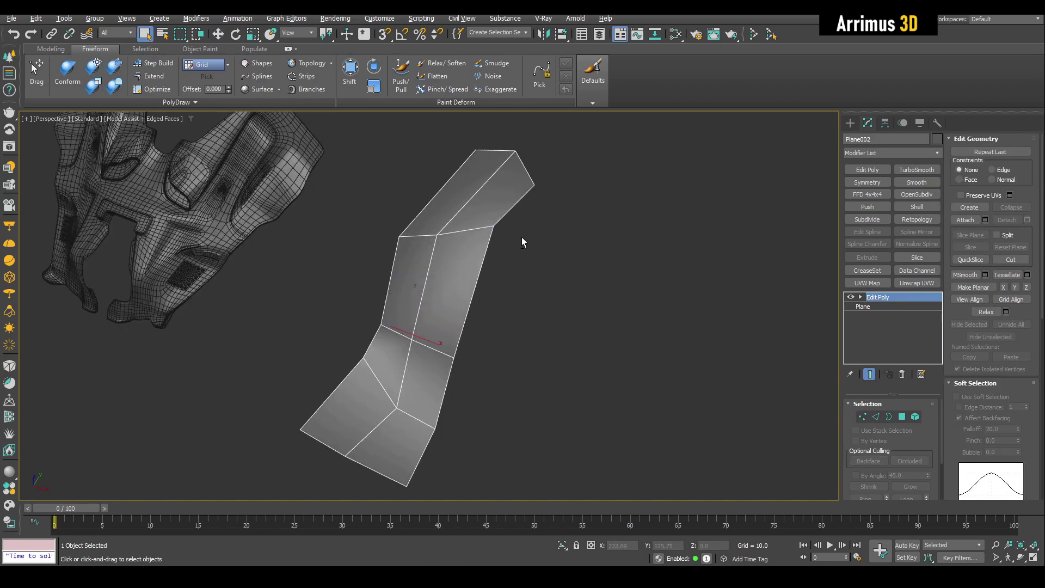
pyautogui.keyDown('alt'); pyautogui.moveTo(523, 237); pyautogui.dragTo(577, 234, button='middle'); pyautogui.keyUp('alt')
pyautogui.click(868, 183)
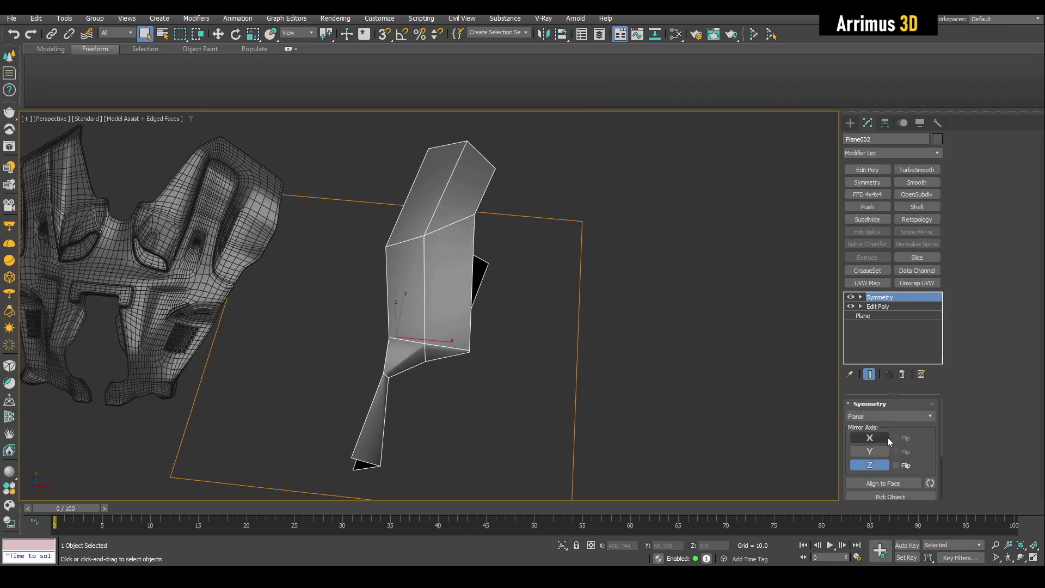
pyautogui.click(887, 436)
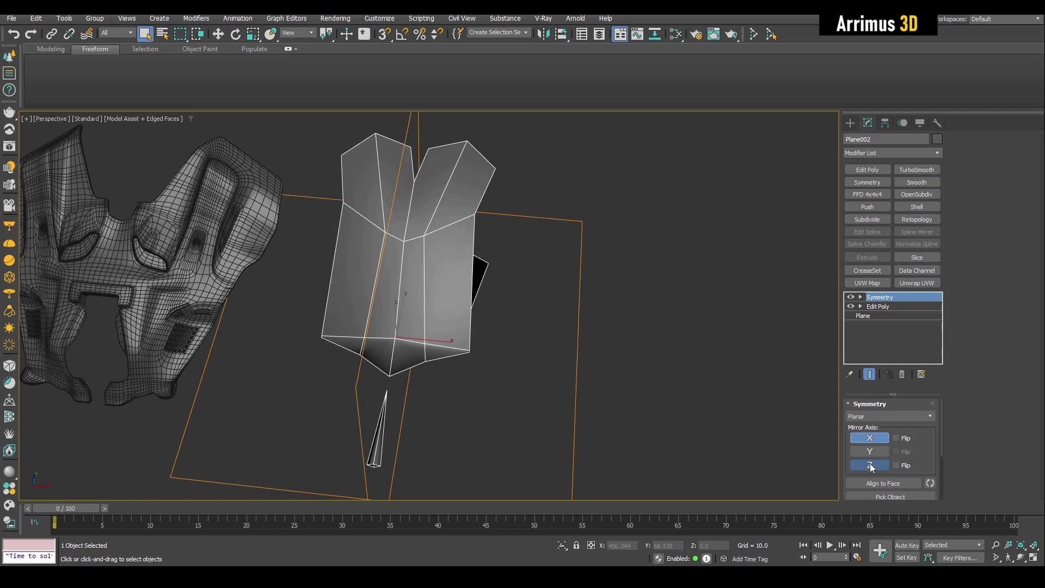
pyautogui.click(901, 171)
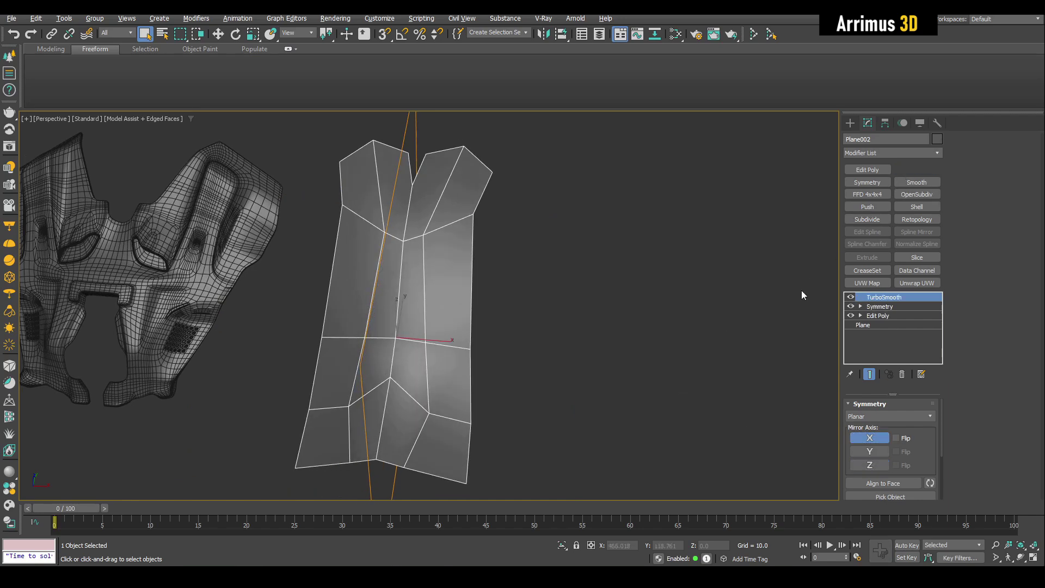
# In the base Edit Poly, flare the upper outer side with the Shift brush while showing the end result.
pyautogui.click(877, 316)
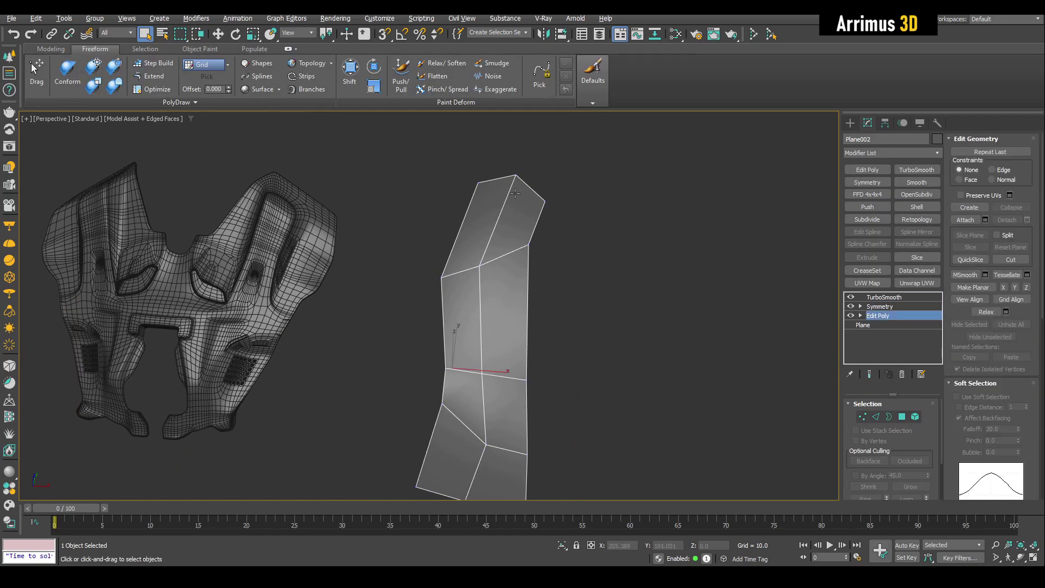
pyautogui.press('1')
pyautogui.hotkey('shift', 's')
pyautogui.moveTo(493, 194); pyautogui.dragTo(465, 184)
pyautogui.hotkey('ctrl', 'e')
pyautogui.moveTo(555, 210); pyautogui.dragTo(595, 213)
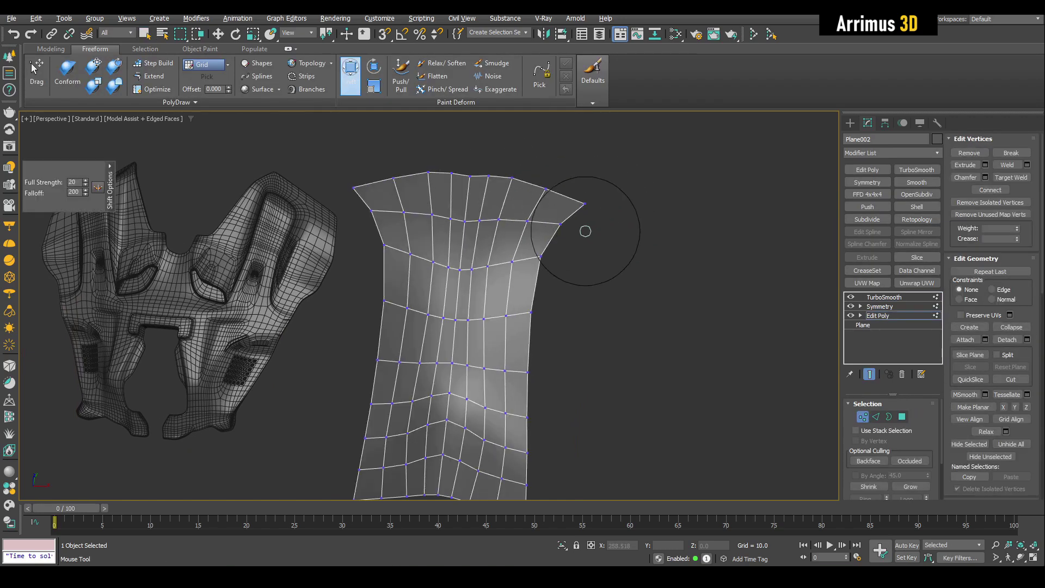
pyautogui.moveTo(548, 263); pyautogui.dragTo(664, 286)
# Shift the outer side vertices downward so the lower corners form points around an arched bottom edge.
pyautogui.keyDown('alt'); pyautogui.moveTo(620, 329); pyautogui.dragTo(581, 266, button='middle'); pyautogui.keyUp('alt')
pyautogui.moveTo(531, 295)
pyautogui.mouseDown()
pyautogui.moveTo(626, 311)
pyautogui.moveTo(613, 381)
pyautogui.moveTo(501, 478)
pyautogui.mouseUp()
pyautogui.moveTo(501, 478); pyautogui.dragTo(555, 407, button='middle')
pyautogui.moveTo(531, 429); pyautogui.dragTo(528, 434)
pyautogui.moveTo(591, 332); pyautogui.dragTo(593, 375, button='middle')
pyautogui.press('w')
pyautogui.press('1')
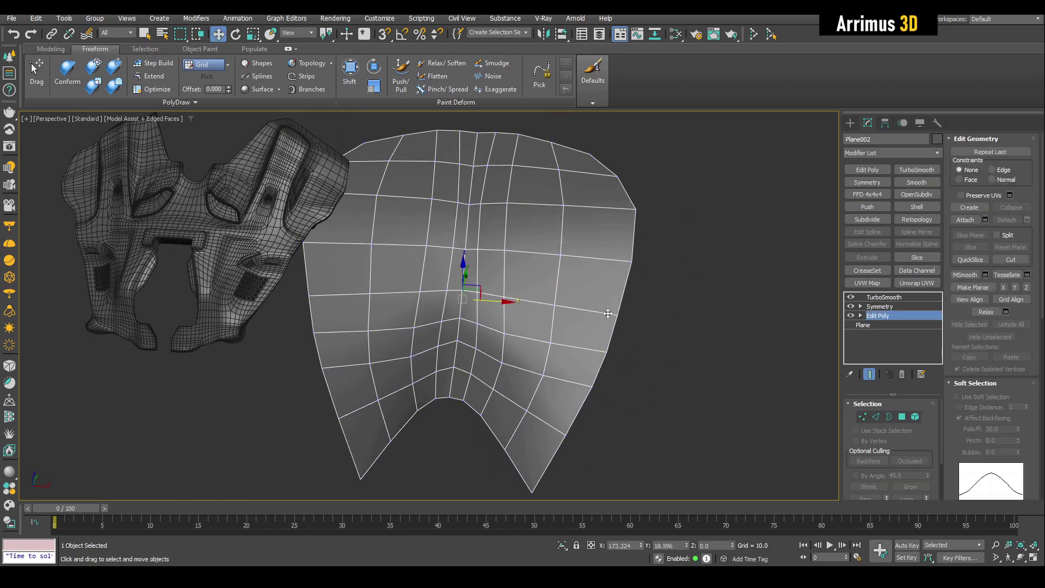
pyautogui.press('q')
# Copy the TurboSmooth and Symmetry modifiers together from the stack.
pyautogui.keyDown('alt'); pyautogui.moveTo(606, 309); pyautogui.dragTo(584, 285, button='middle'); pyautogui.keyUp('alt')
pyautogui.click(881, 299)
pyautogui.rightClick(880, 307)
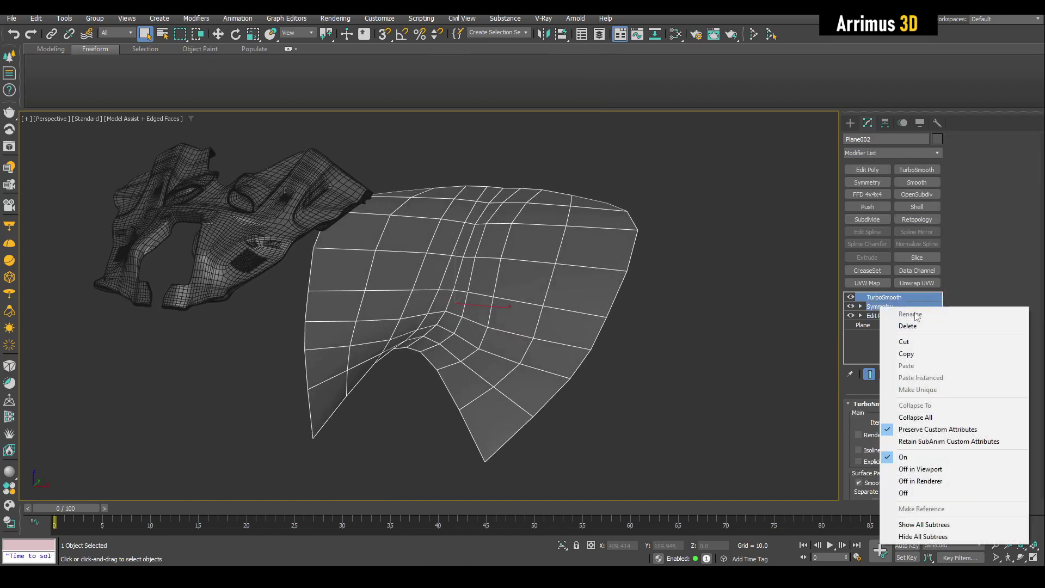
pyautogui.click(937, 354)
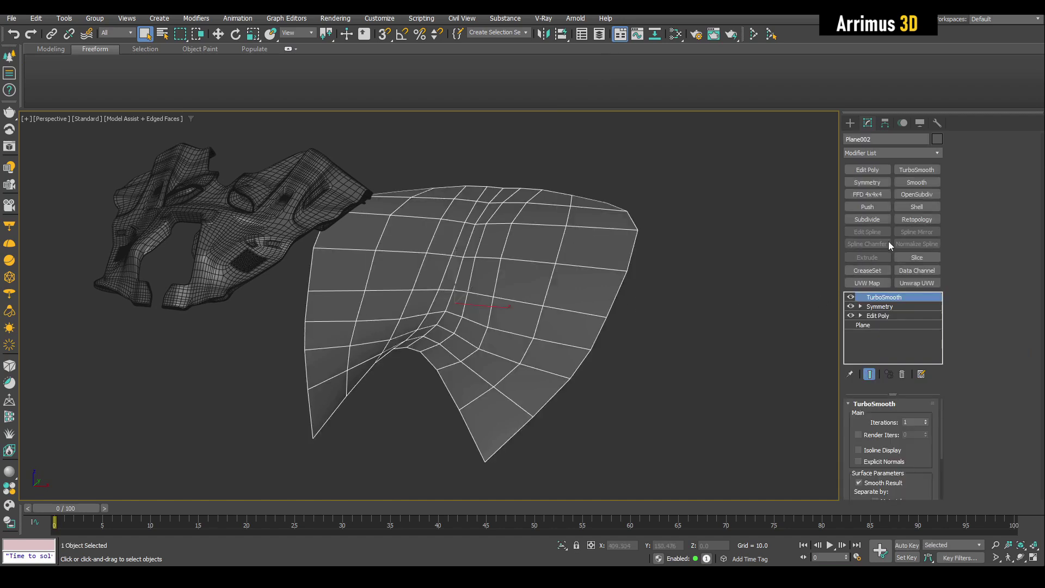
# Add a Shell modifier above TurboSmooth and increase its outer amount to thicken the plate.
pyautogui.click(925, 206)
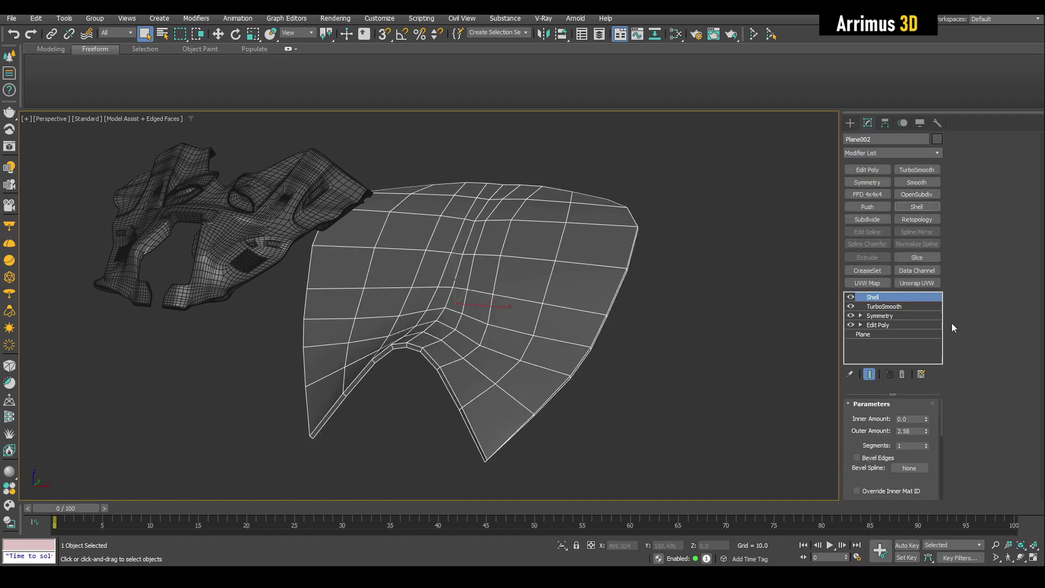
pyautogui.moveTo(926, 430); pyautogui.dragTo(921, 70)
pyautogui.keyDown('alt'); pyautogui.moveTo(674, 236); pyautogui.dragTo(745, 296, button='middle'); pyautogui.keyUp('alt')
# Add an Edit Poly modifier above Shell and paste the copied Symmetry and TurboSmooth modifiers on top.
pyautogui.hotkey('ctrl', 'e')
pyautogui.rightClick(885, 296)
pyautogui.click(912, 354)
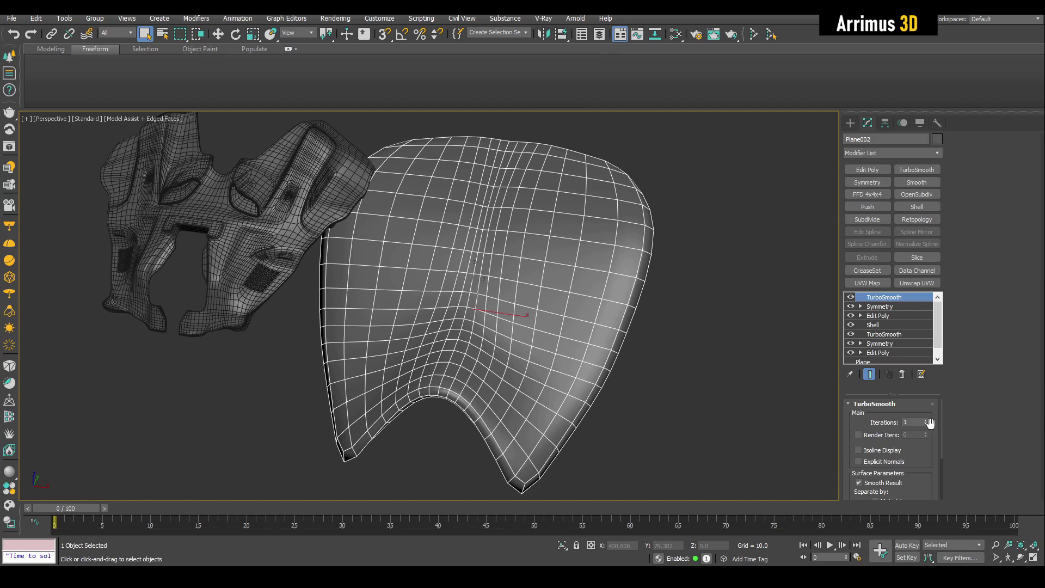
# Set the uppermost TurboSmooth to 2 iterations with Isoline Display enabled, and check the smoothed plate without edges.
pyautogui.click(926, 421)
pyautogui.click(895, 452)
pyautogui.press('F4')
pyautogui.keyDown('alt'); pyautogui.moveTo(756, 376); pyautogui.dragTo(657, 388, button='middle'); pyautogui.keyUp('alt')
pyautogui.press('F4')
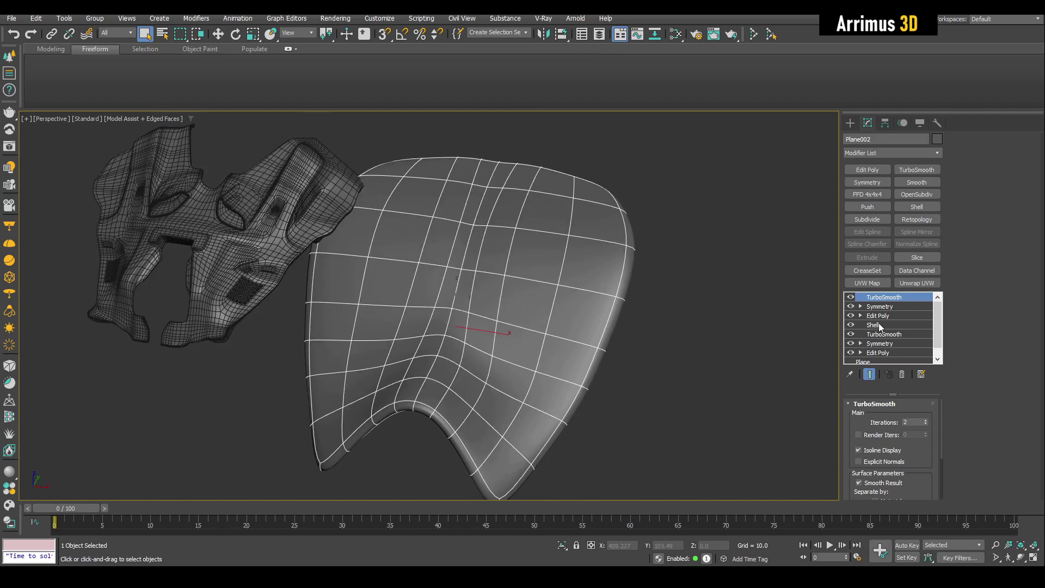
# In the Edit Poly above Shell, try to extrude three adjacent rim polygons outward on the plate's lower side.
pyautogui.click(886, 318)
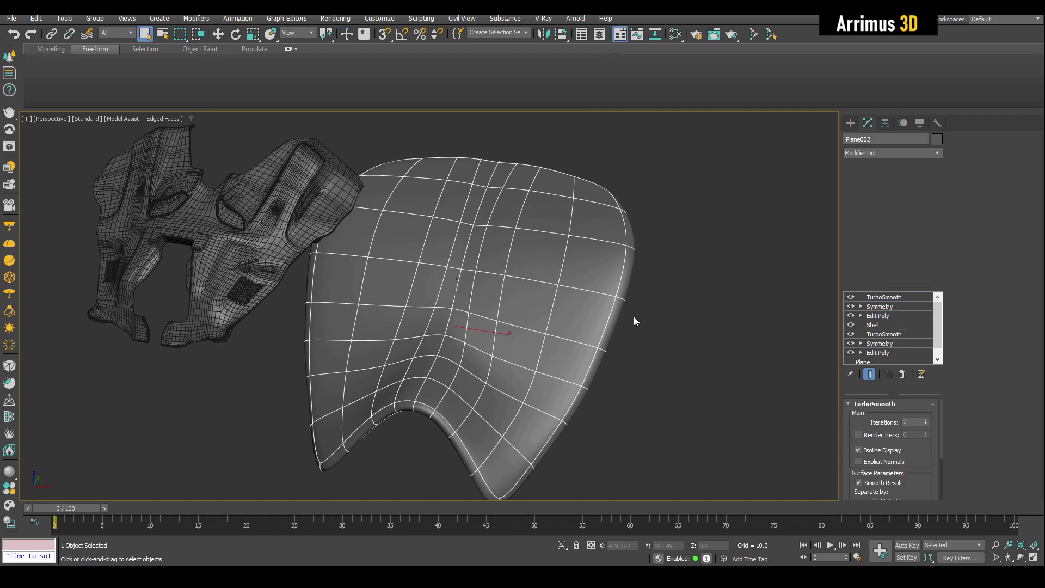
pyautogui.moveTo(620, 319)
pyautogui.keyDown('alt'); pyautogui.mouseDown(button='middle')
pyautogui.moveTo(620, 350)
pyautogui.moveTo(619, 303)
pyautogui.mouseUp(button='middle'); pyautogui.keyUp('alt')
pyautogui.press('`')
pyautogui.keyDown('alt'); pyautogui.moveTo(595, 337); pyautogui.dragTo(579, 292, button='middle'); pyautogui.keyUp('alt')
pyautogui.scroll(3, 579, 292)
pyautogui.press('4')
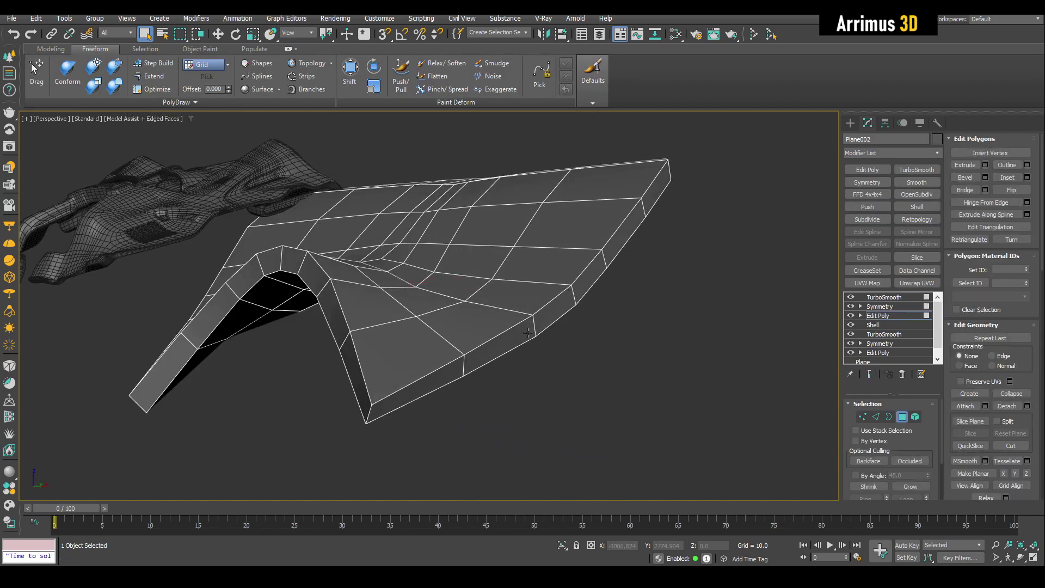
pyautogui.click(520, 334)
pyautogui.keyDown('ctrl'); pyautogui.click(554, 310); pyautogui.keyUp('ctrl')
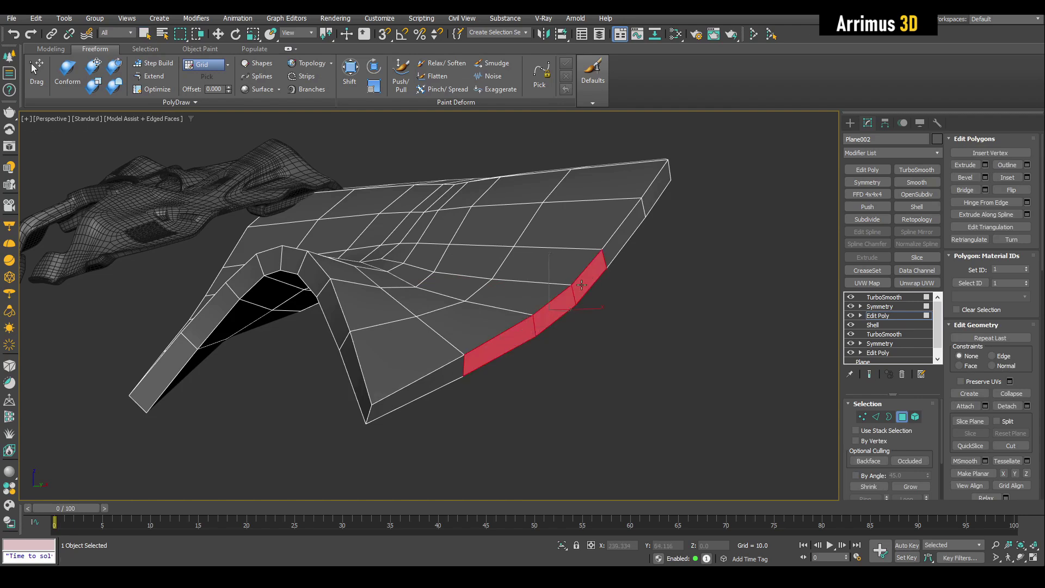
pyautogui.moveTo(578, 277); pyautogui.dragTo(589, 245)
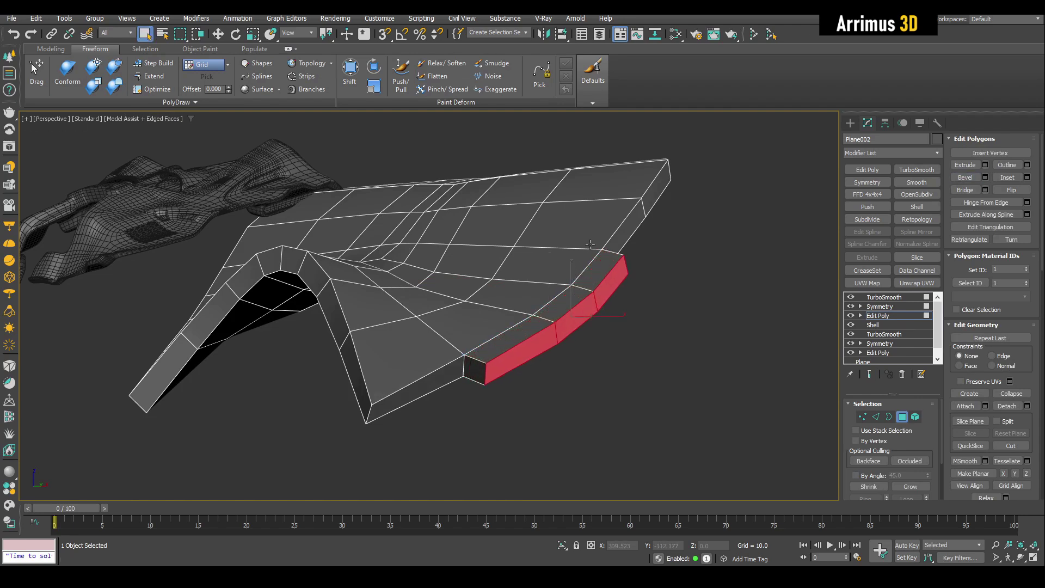
# Check the extruded rim polygons on the smoothed plate without edges, and undo the extrusion.
pyautogui.moveTo(574, 325); pyautogui.dragTo(576, 352)
pyautogui.hotkey('ctrl', 'e')
pyautogui.press('F4')
pyautogui.keyDown('alt'); pyautogui.moveTo(575, 352); pyautogui.dragTo(559, 330, button='middle'); pyautogui.keyUp('alt')
pyautogui.scroll(-4, 574, 342)
pyautogui.hotkey('ctrl', 'e')
pyautogui.press('F4')
pyautogui.scroll(5, 620, 359)
pyautogui.hotkey('ctrl', 'z')
pyautogui.hotkey('ctrl', 'z')
# Insert an edge loop along the middle of the plate's rim thickness.
pyautogui.press('1')
pyautogui.scroll(3, 500, 338)
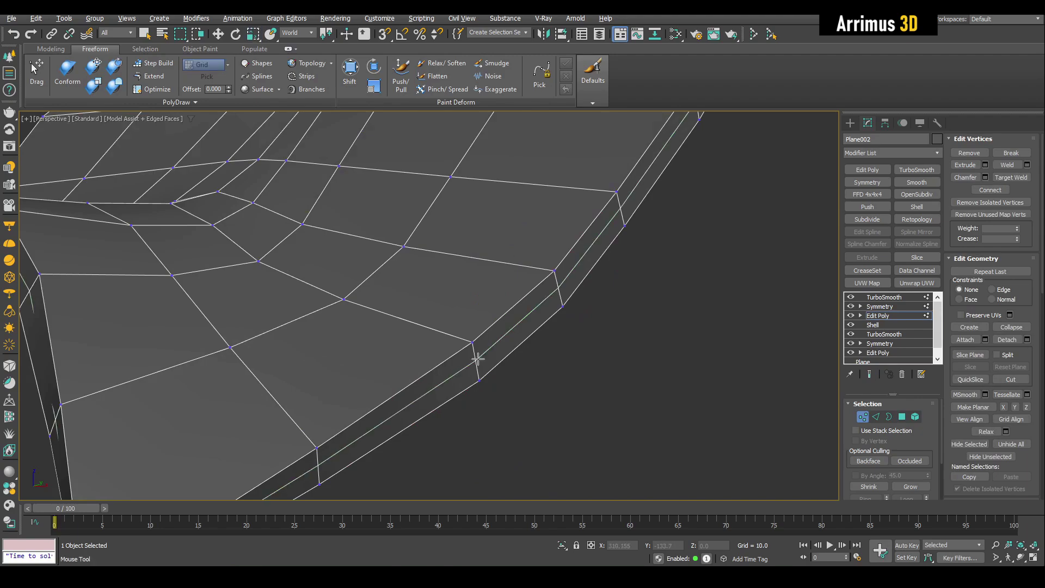
pyautogui.click(478, 359)
pyautogui.rightClick(477, 359)
pyautogui.press('q')
pyautogui.press('4')
pyautogui.click(518, 380)
# Examine the finished mask's mesh with its TurboSmooth switched off and on again.
pyautogui.scroll(-5, 518, 380)
pyautogui.keyDown('alt'); pyautogui.moveTo(512, 375); pyautogui.dragTo(582, 339, button='middle'); pyautogui.keyUp('alt')
pyautogui.scroll(4, 473, 363)
pyautogui.press('4')
pyautogui.click(474, 364)
pyautogui.keyDown('alt'); pyautogui.moveTo(474, 364); pyautogui.dragTo(471, 342, button='middle'); pyautogui.keyUp('alt')
pyautogui.scroll(2, 471, 342)
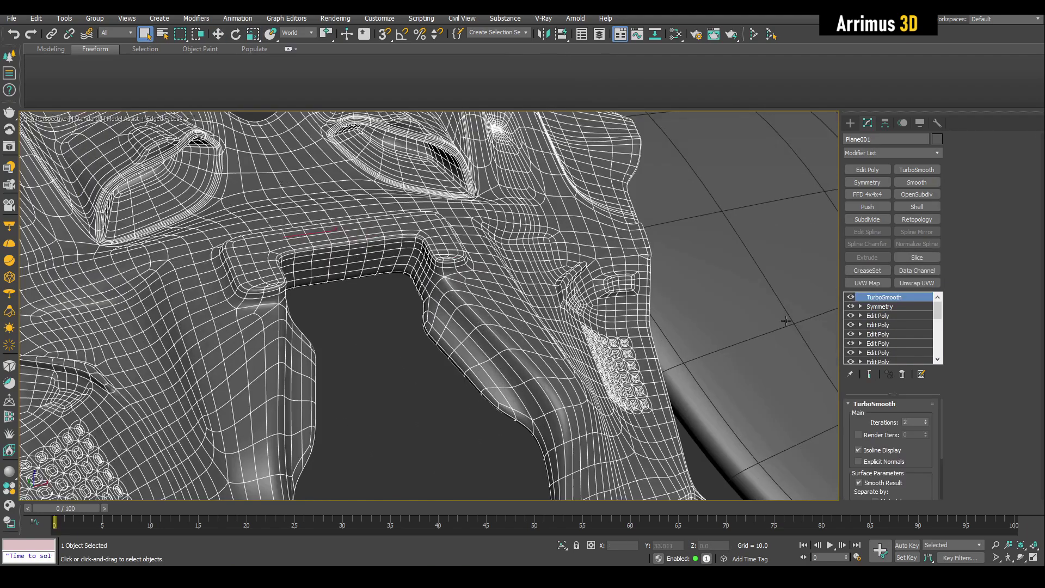
pyautogui.click(850, 298)
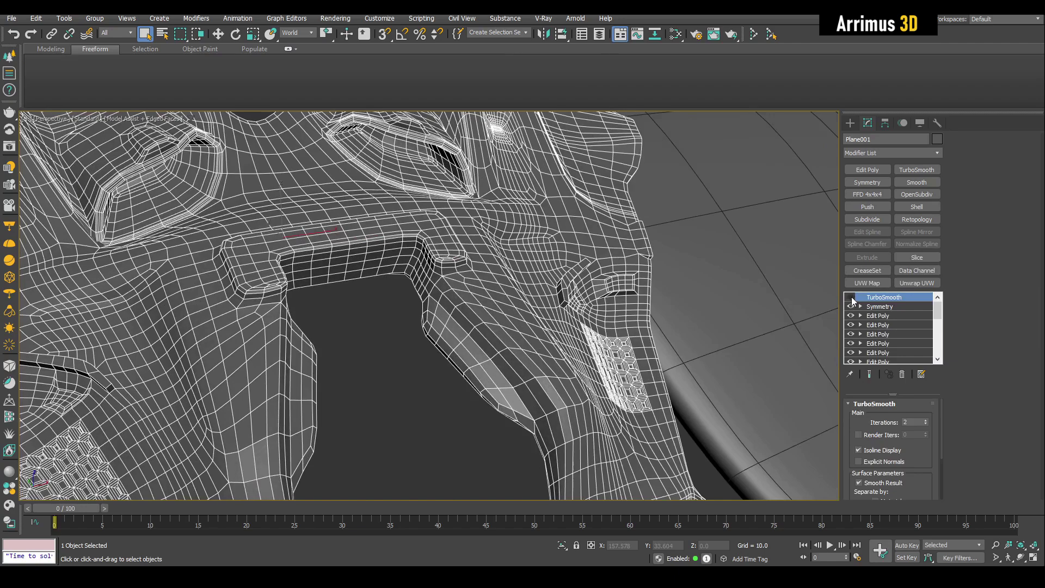
pyautogui.click(851, 299)
pyautogui.scroll(-6, 642, 296)
pyautogui.keyDown('alt'); pyautogui.moveTo(642, 297); pyautogui.dragTo(608, 319, button='middle'); pyautogui.keyUp('alt')
# Select three lower rim polygons on the plate's side in the Edit Poly above Shell and bevel them outward into a flange.
pyautogui.click(609, 318)
pyautogui.click(877, 316)
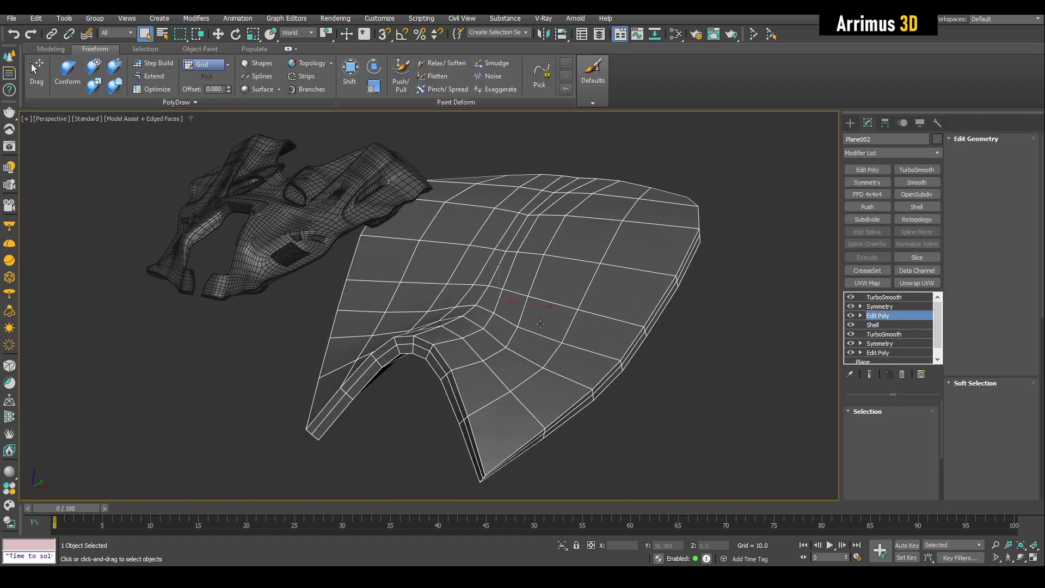
pyautogui.moveTo(588, 387); pyautogui.dragTo(530, 344, button='middle')
pyautogui.scroll(4, 457, 381)
pyautogui.rightClick(535, 334)
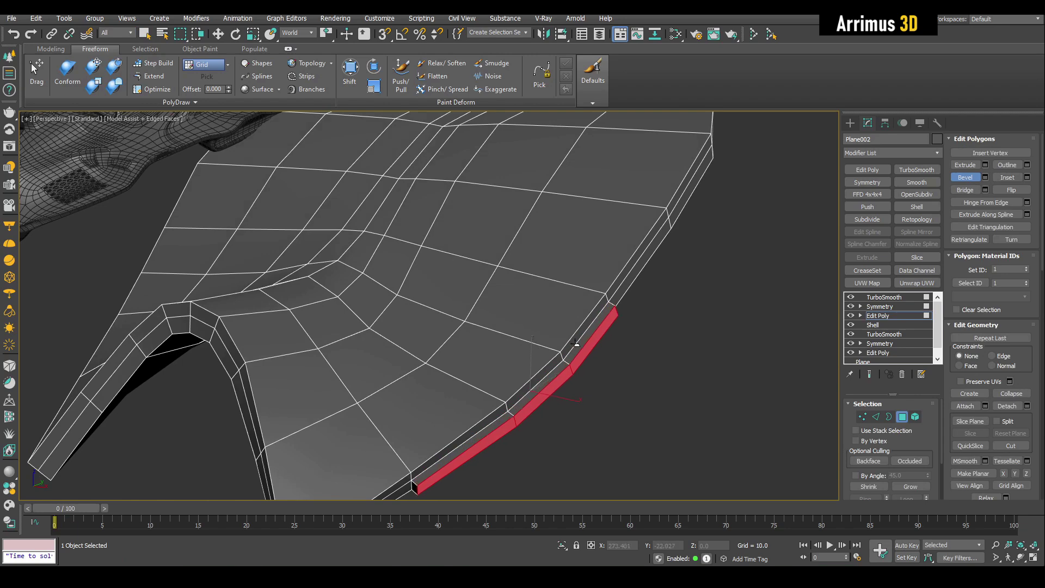
pyautogui.moveTo(576, 341); pyautogui.dragTo(593, 287)
pyautogui.keyDown('alt'); pyautogui.moveTo(594, 290); pyautogui.dragTo(599, 190, button='middle'); pyautogui.keyUp('alt')
# Try scaling the beveled flange polygons, and undo the scaling.
pyautogui.press('r')
pyautogui.moveTo(566, 310); pyautogui.dragTo(566, 338)
pyautogui.press('F4')
pyautogui.press('F4')
pyautogui.hotkey('ctrl', 'z')
# Reshape the outer vertices of the side flange and check the smoothed plate without edges.
pyautogui.press('1')
pyautogui.moveTo(600, 185); pyautogui.dragTo(647, 245)
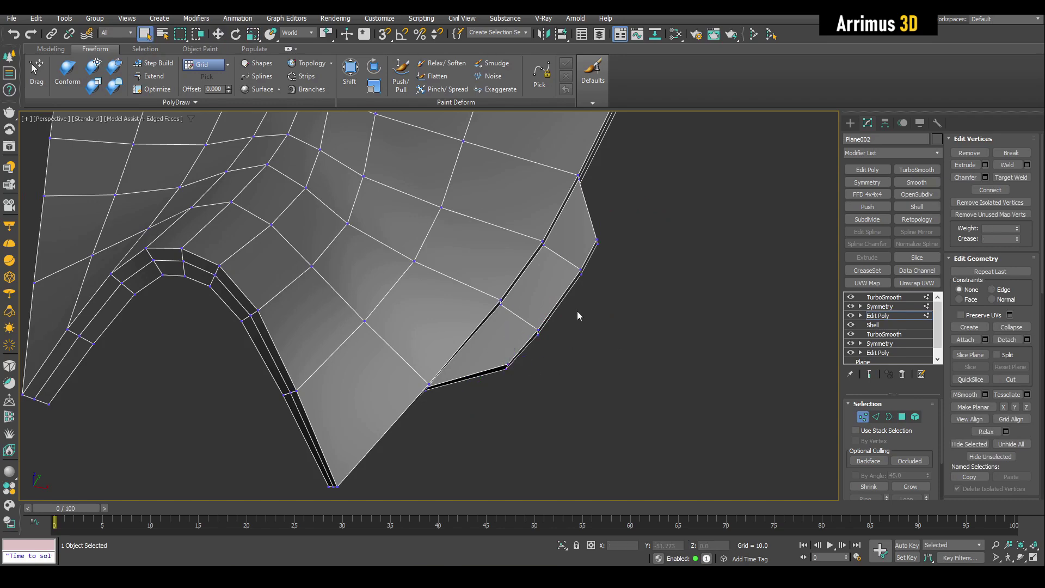
pyautogui.press('q')
pyautogui.hotkey('shift', 'e')
pyautogui.press('F4')
pyautogui.press('1')
pyautogui.scroll(-5, 528, 327)
pyautogui.keyDown('alt'); pyautogui.moveTo(513, 313); pyautogui.dragTo(538, 317, button='middle'); pyautogui.keyUp('alt')
pyautogui.keyDown('alt'); pyautogui.moveTo(556, 255); pyautogui.dragTo(518, 215, button='middle'); pyautogui.keyUp('alt')
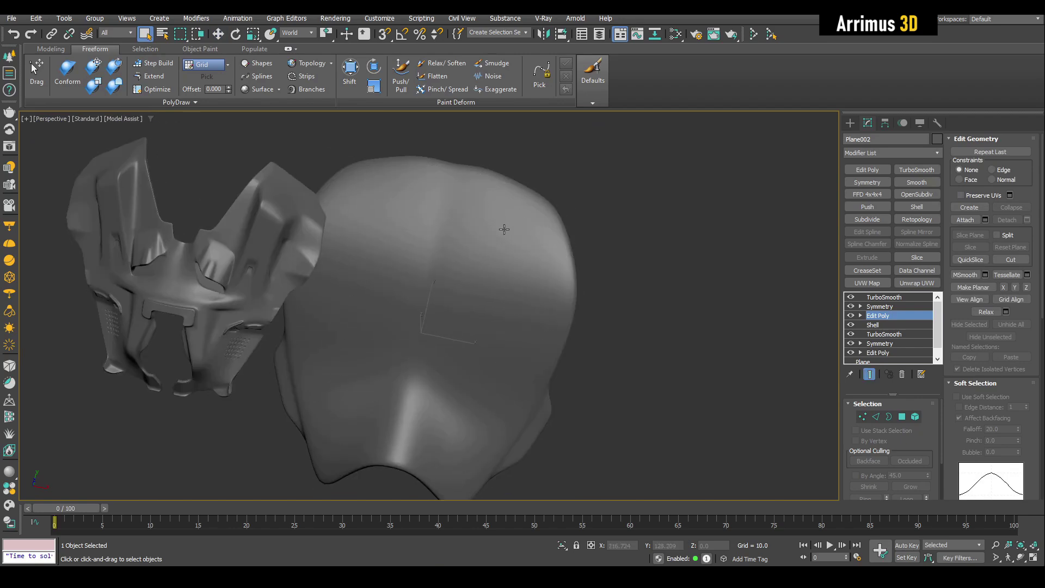
# Insert an edge loop across the plate just below its top edge.
pyautogui.press('F4')
pyautogui.press('1')
pyautogui.scroll(3, 489, 196)
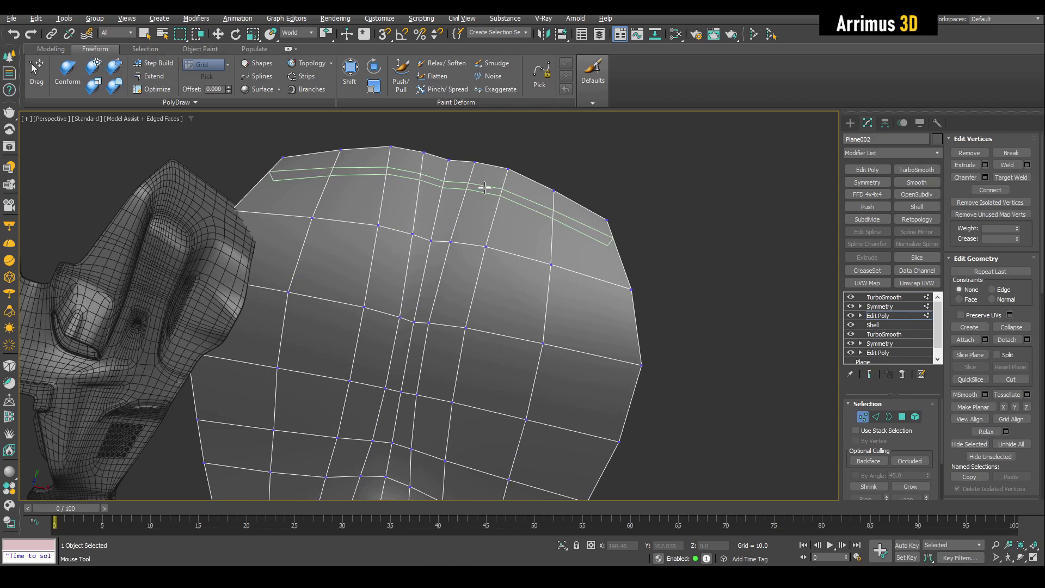
pyautogui.click(485, 188)
pyautogui.rightClick(486, 189)
# Select the four central polygons along the plate's top edge.
pyautogui.press('4')
pyautogui.scroll(3, 501, 174)
pyautogui.moveTo(501, 173); pyautogui.dragTo(499, 214, button='middle')
pyautogui.click(487, 220)
pyautogui.keyDown('alt'); pyautogui.moveTo(417, 240); pyautogui.dragTo(477, 278, button='middle'); pyautogui.keyUp('alt')
# Try to bevel the four selected top polygons, and undo the bevel.
pyautogui.hotkey('ctrl', 'shift', 'b')
pyautogui.moveTo(431, 296); pyautogui.dragTo(444, 249)
pyautogui.keyDown('alt'); pyautogui.moveTo(437, 249); pyautogui.dragTo(428, 265, button='middle'); pyautogui.keyUp('alt')
pyautogui.hotkey('ctrl', 'z')
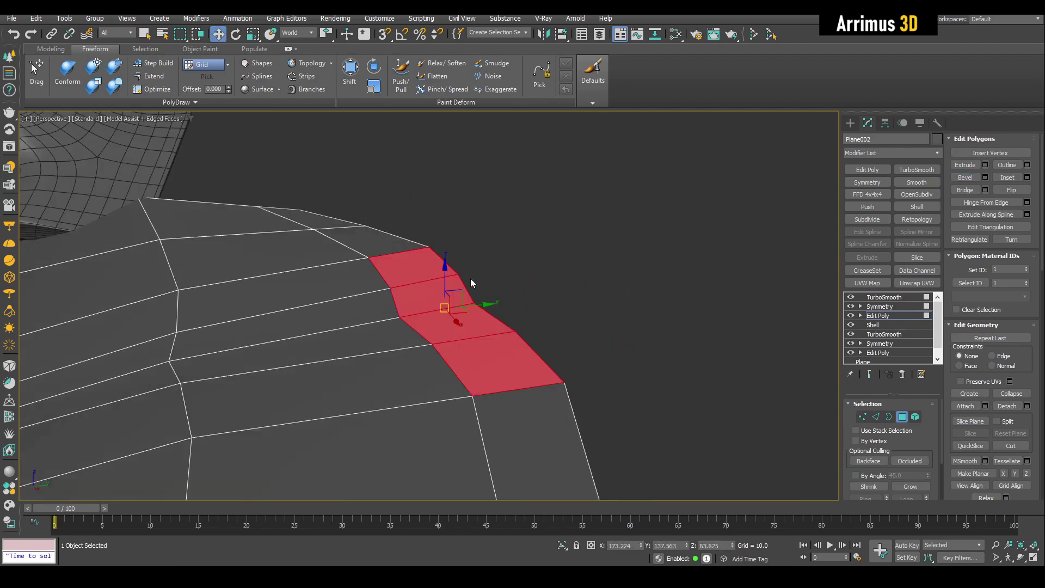
# Extrude the four top polygons upward and outward into a tab, and make its end face planar.
pyautogui.keyDown('shift'); pyautogui.moveTo(457, 288); pyautogui.dragTo(524, 195); pyautogui.keyUp('shift')
pyautogui.keyDown('alt'); pyautogui.moveTo(548, 226); pyautogui.dragTo(608, 285, button='middle'); pyautogui.keyUp('alt')
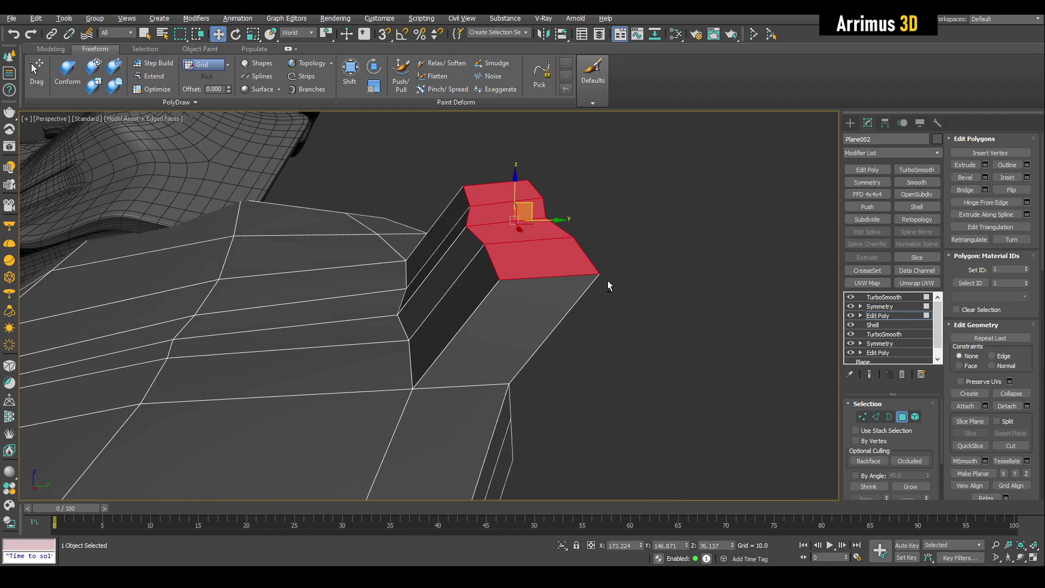
pyautogui.click(985, 475)
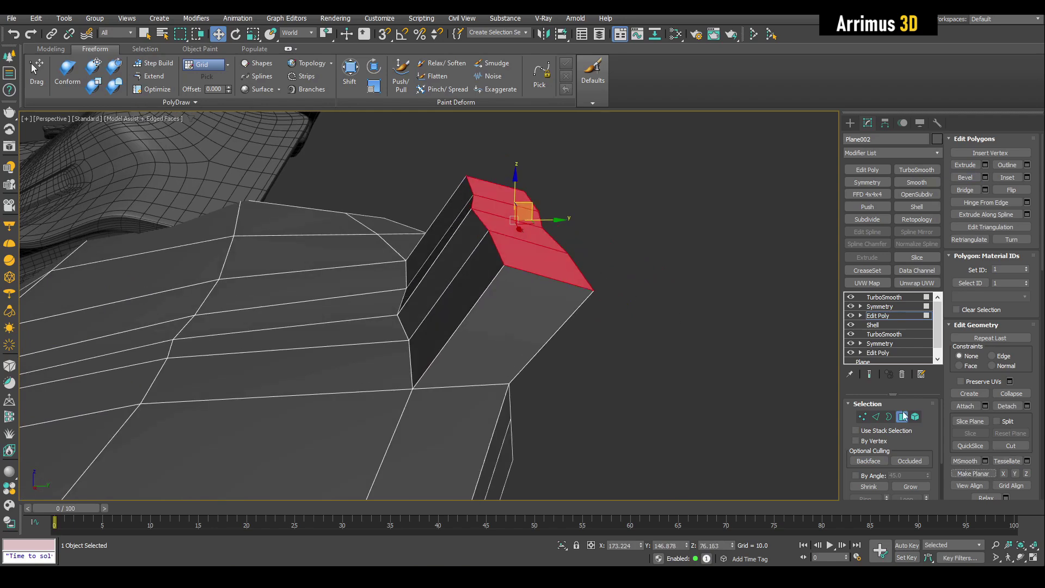
# Tilt the tab's end face by rotating it, and scale it down to about 61 percent.
pyautogui.keyDown('alt'); pyautogui.moveTo(831, 363); pyautogui.dragTo(574, 227, button='middle'); pyautogui.keyUp('alt')
pyautogui.press('e')
pyautogui.moveTo(531, 179); pyautogui.dragTo(543, 195)
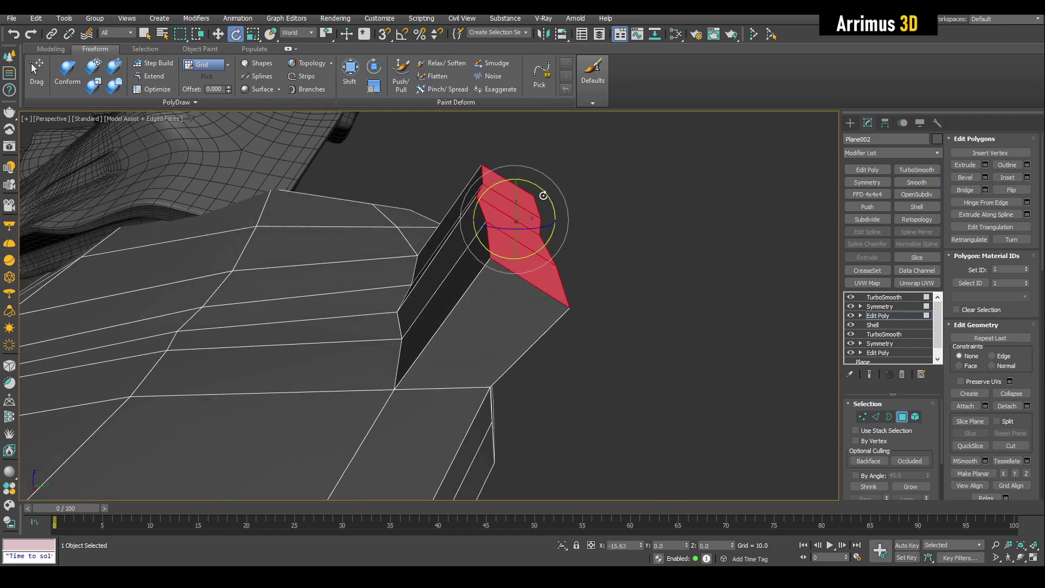
pyautogui.press('r')
pyautogui.keyDown('alt'); pyautogui.moveTo(537, 225); pyautogui.dragTo(529, 220, button='middle'); pyautogui.keyUp('alt')
pyautogui.moveTo(483, 201); pyautogui.dragTo(492, 240)
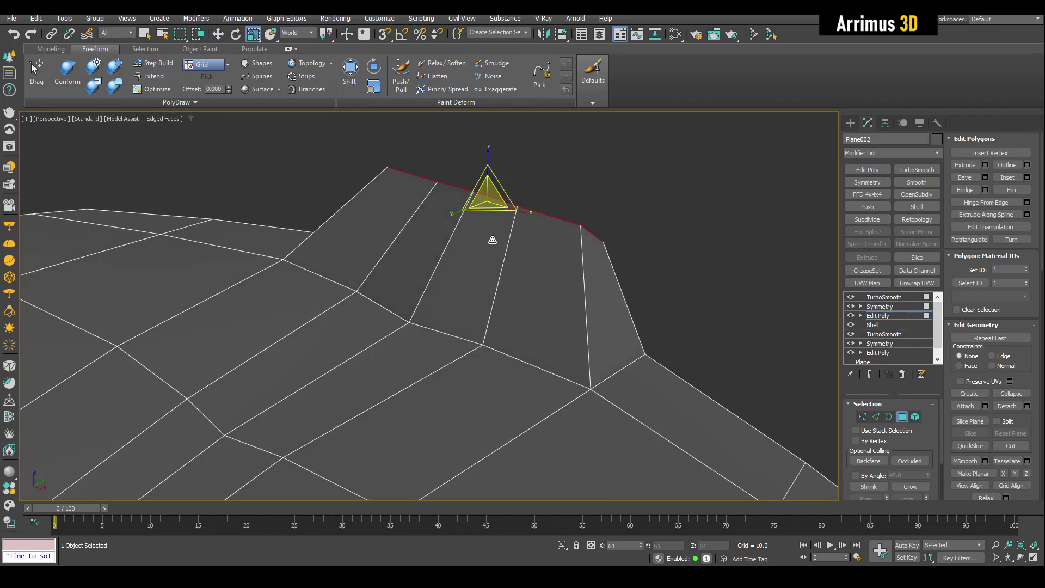
# Select the tab's four front polygons and check the smoothed plate without edges.
pyautogui.click(542, 243)
pyautogui.keyDown('shift'); pyautogui.click(382, 227); pyautogui.keyUp('shift')
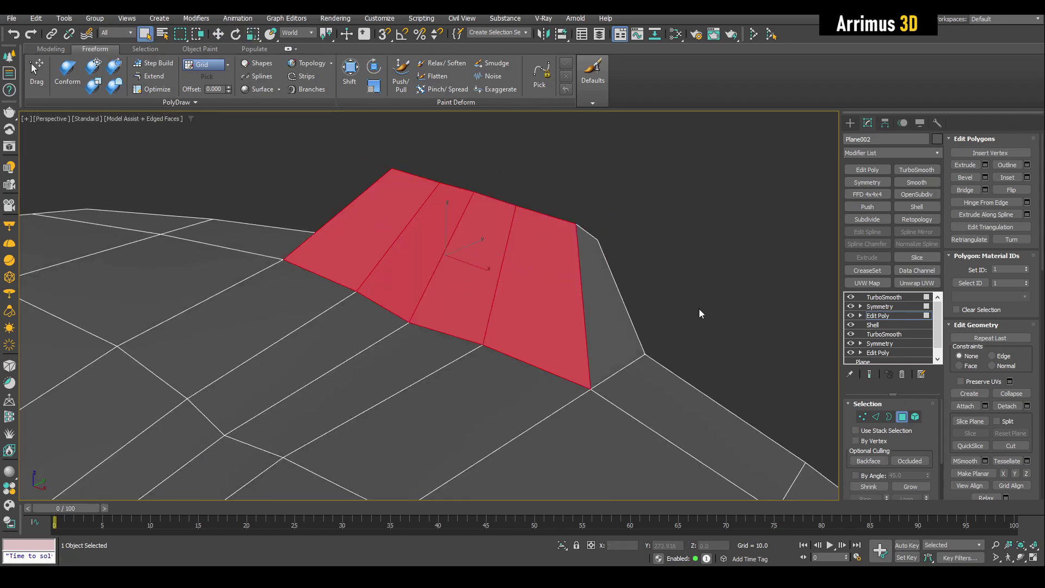
pyautogui.keyDown('alt'); pyautogui.moveTo(669, 299); pyautogui.dragTo(503, 258, button='middle'); pyautogui.keyUp('alt')
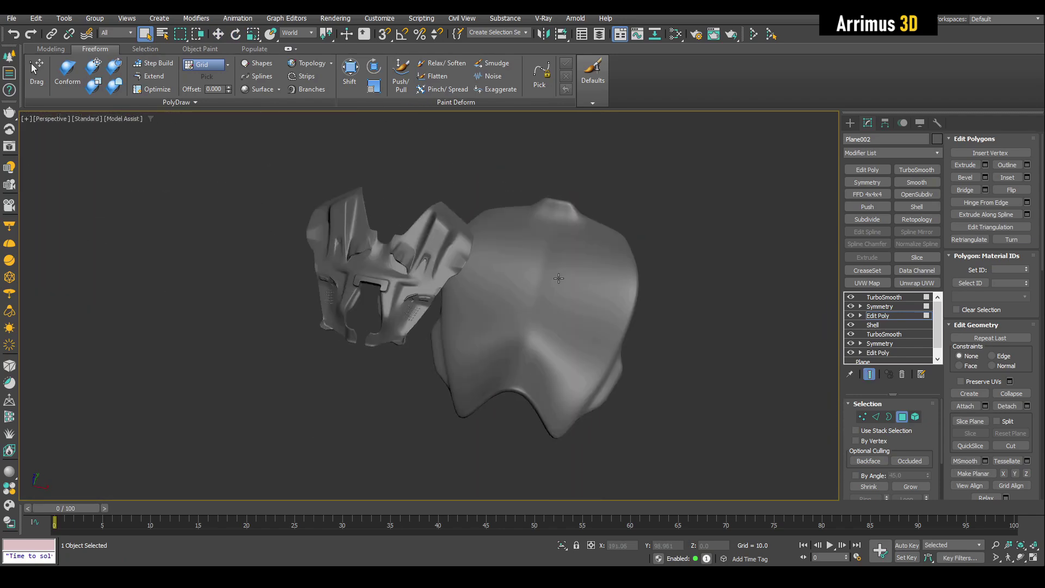
pyautogui.scroll(5, 563, 274)
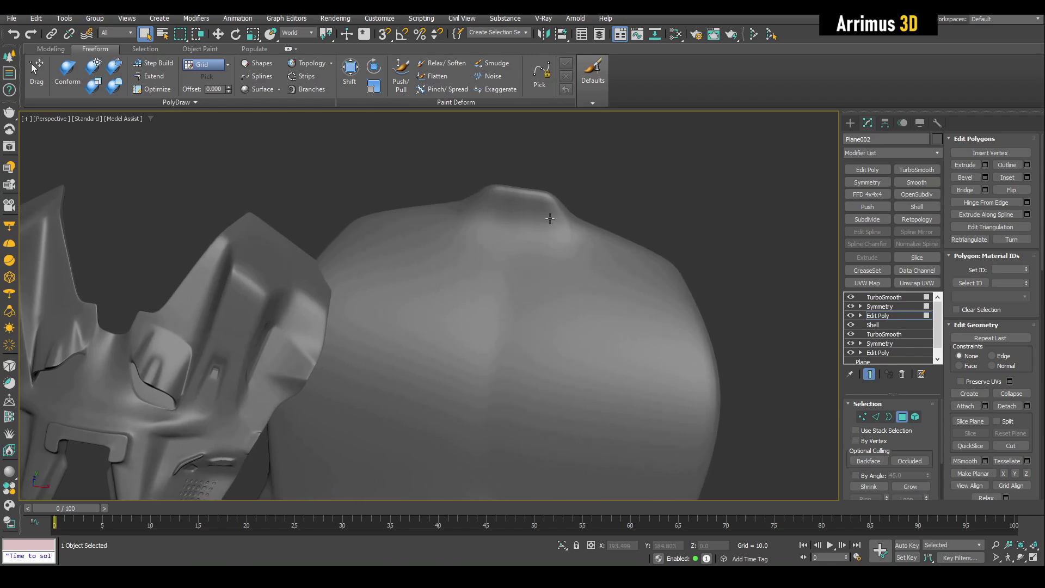
# Insert supporting edge loops around the top tab's base and upper part, and check the smoothed shape.
pyautogui.hotkey('ctrl', 'q')
pyautogui.press('F4')
pyautogui.scroll(3, 548, 218)
pyautogui.press('1')
pyautogui.click(579, 244)
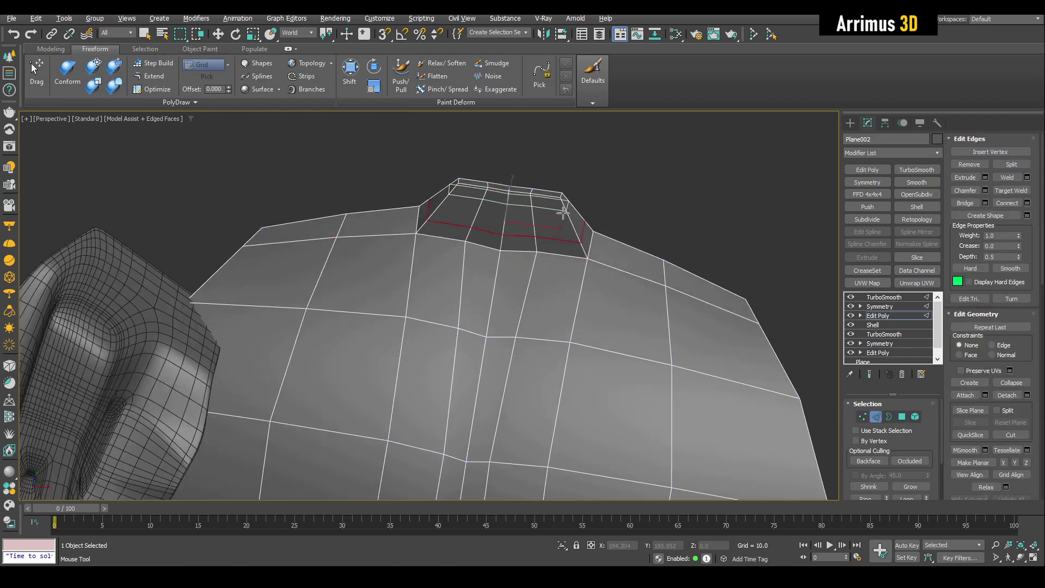
pyautogui.click(564, 210)
pyautogui.press('w')
pyautogui.press('F4')
pyautogui.hotkey('ctrl', 'q')
pyautogui.keyDown('alt'); pyautogui.moveTo(573, 248); pyautogui.dragTo(536, 242, button='middle'); pyautogui.keyUp('alt')
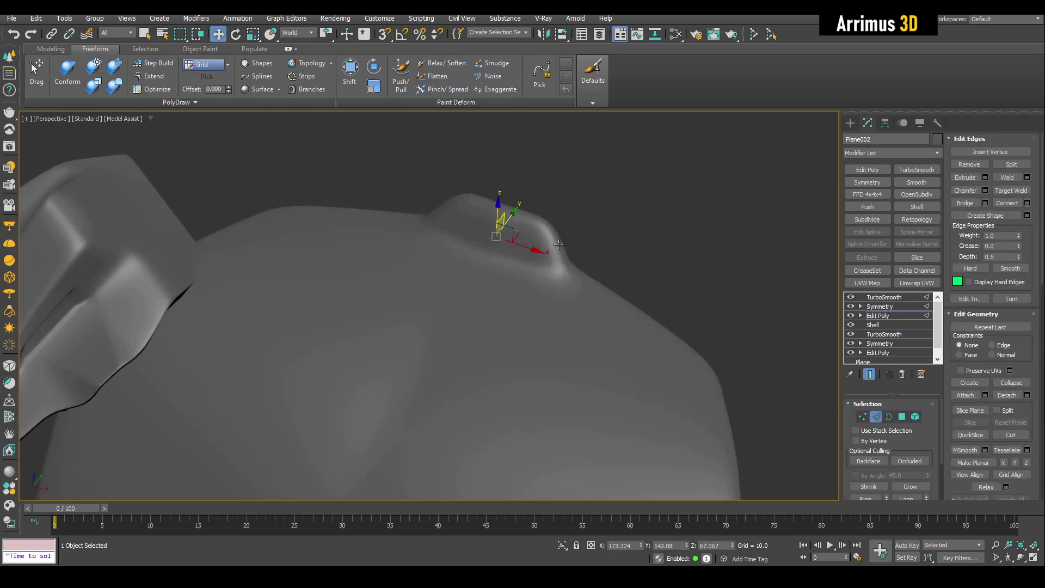
# Undo the last edge loop edit on the top tab and compare its smoothed and unsmoothed shape.
pyautogui.click(612, 244)
pyautogui.hotkey('ctrl', 'q')
pyautogui.press('F4')
pyautogui.scroll(3, 570, 263)
pyautogui.hotkey('ctrl', 'z')
pyautogui.press('F4')
pyautogui.hotkey('ctrl', 'q')
pyautogui.scroll(-3, 572, 267)
pyautogui.keyDown('alt'); pyautogui.moveTo(613, 254); pyautogui.dragTo(507, 238, button='middle'); pyautogui.keyUp('alt')
pyautogui.scroll(3, 514, 213)
pyautogui.scroll(-3, 513, 213)
pyautogui.press('F4')
pyautogui.hotkey('ctrl', 'q')
# Rework the edge loop at the side corner of the tab's base and inspect the smoothed result without edges.
pyautogui.scroll(2, 518, 273)
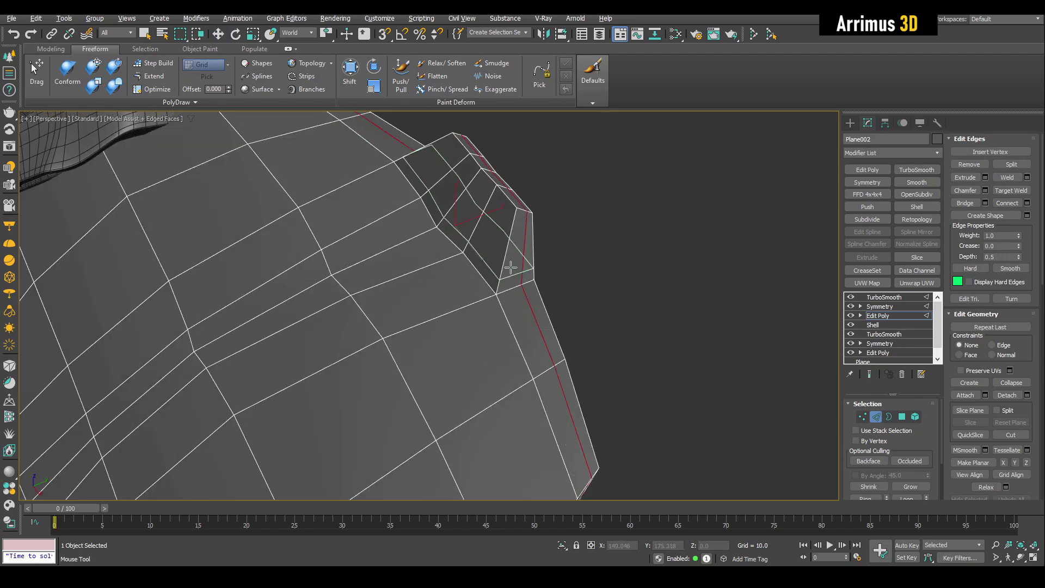
pyautogui.click(515, 287)
pyautogui.rightClick(516, 287)
pyautogui.scroll(-3, 516, 287)
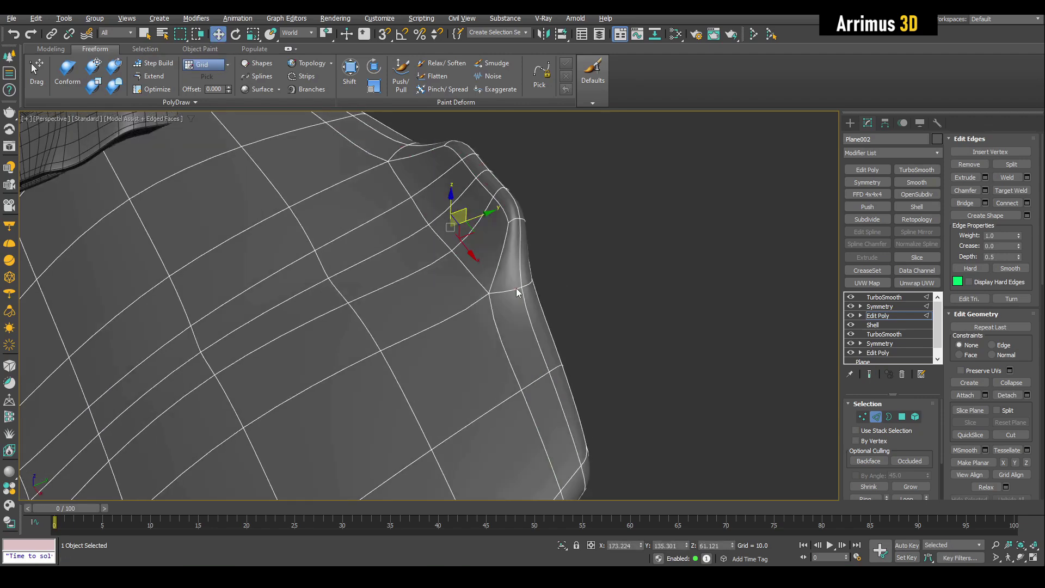
pyautogui.hotkey('ctrl', 'q')
pyautogui.press('F4')
pyautogui.press('q')
pyautogui.keyDown('alt'); pyautogui.moveTo(515, 287); pyautogui.dragTo(579, 284, button='middle'); pyautogui.keyUp('alt')
# Insert a vertical edge loop running down the plate from beside the tab's side corner.
pyautogui.press('F4')
pyautogui.hotkey('ctrl', 'q')
pyautogui.scroll(2, 536, 256)
pyautogui.hotkey('alt', '1')
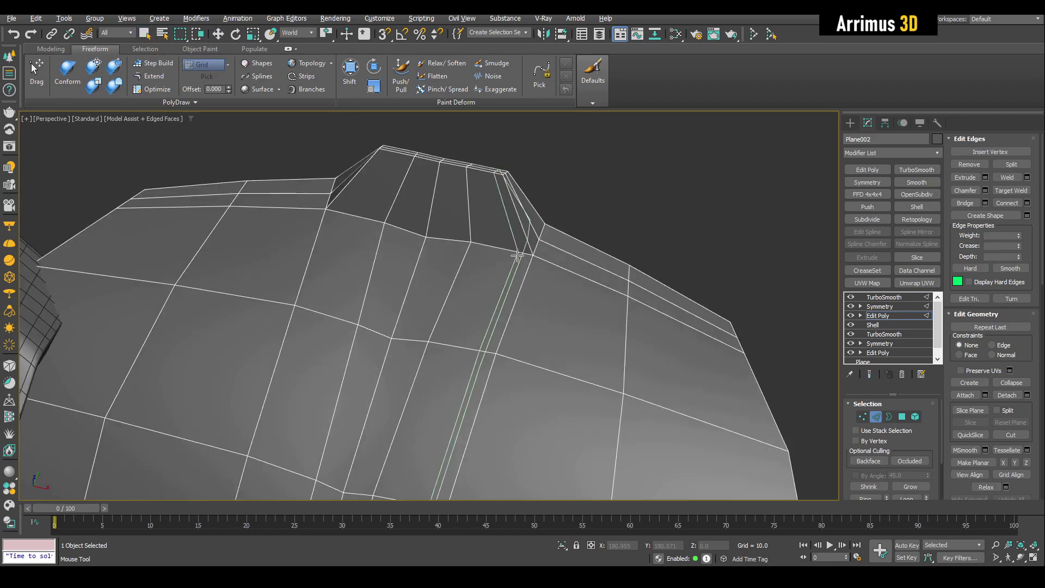
pyautogui.click(517, 255)
pyautogui.rightClick(518, 255)
# Leave the sub-object level and examine the whole smoothed plate without edges.
pyautogui.hotkey('ctrl', 'q')
pyautogui.press('F4')
pyautogui.press('w')
pyautogui.scroll(-3, 530, 283)
pyautogui.keyDown('alt'); pyautogui.moveTo(529, 283); pyautogui.dragTo(615, 272, button='middle'); pyautogui.keyUp('alt')
pyautogui.click(585, 276)
pyautogui.scroll(-3, 697, 227)
pyautogui.press('2')
pyautogui.press('q')
pyautogui.moveTo(667, 294); pyautogui.dragTo(607, 243, button='middle')
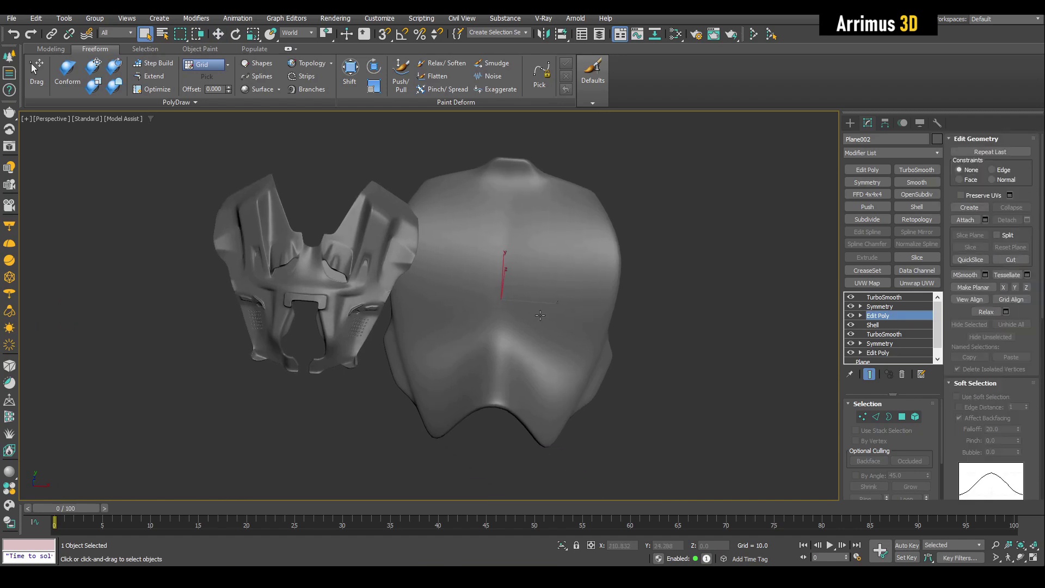
# Examine the finished mask's lower tips and rim flow, both with and without edges.
pyautogui.scroll(5, 536, 312)
pyautogui.scroll(4, 225, 316)
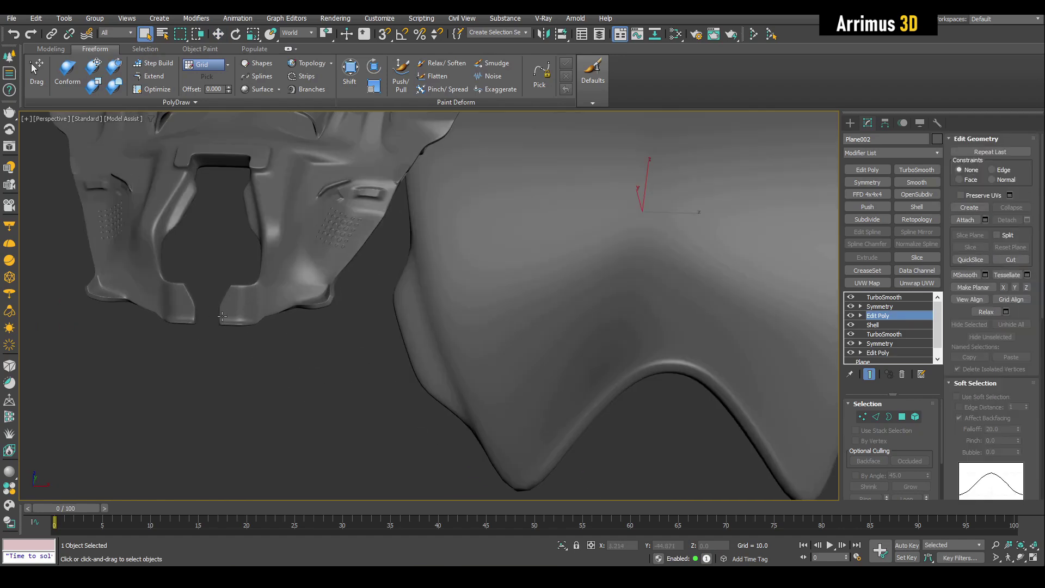
pyautogui.scroll(4, 225, 316)
pyautogui.moveTo(292, 310); pyautogui.dragTo(395, 313, button='middle')
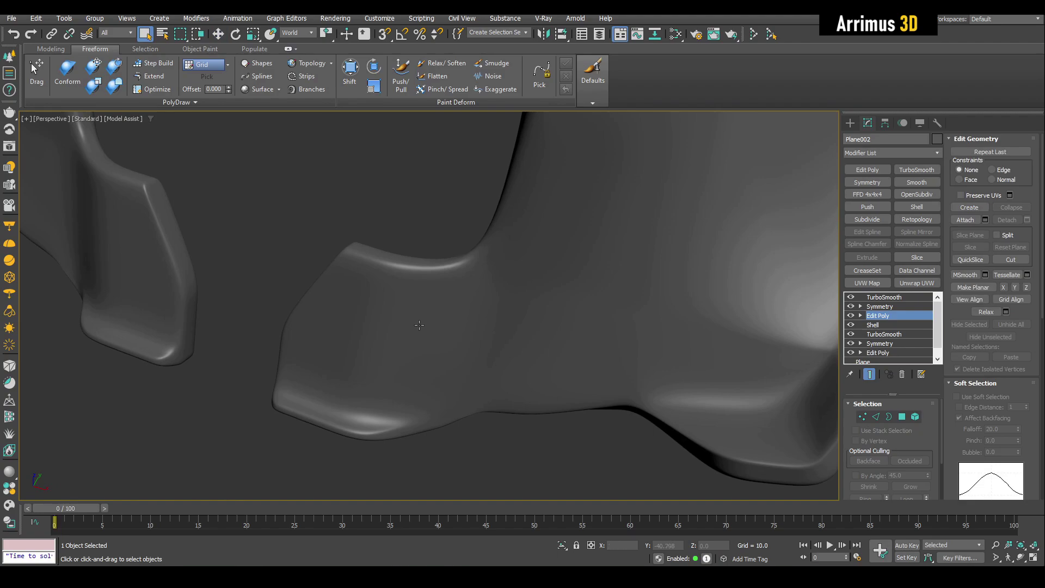
pyautogui.press('F4')
pyautogui.click(448, 307)
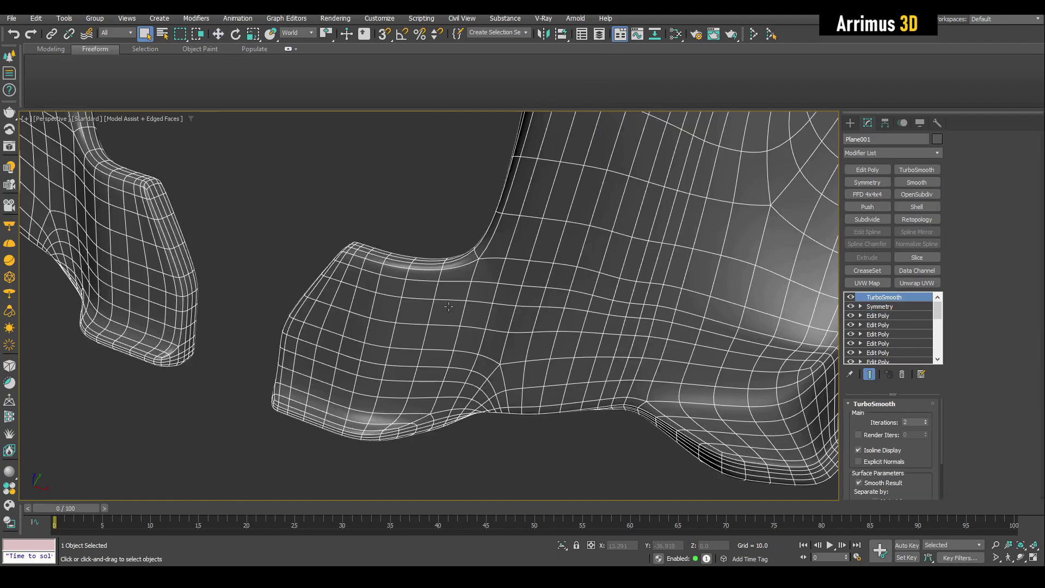
pyautogui.moveTo(336, 344); pyautogui.dragTo(425, 277, button='middle')
pyautogui.press('F4')
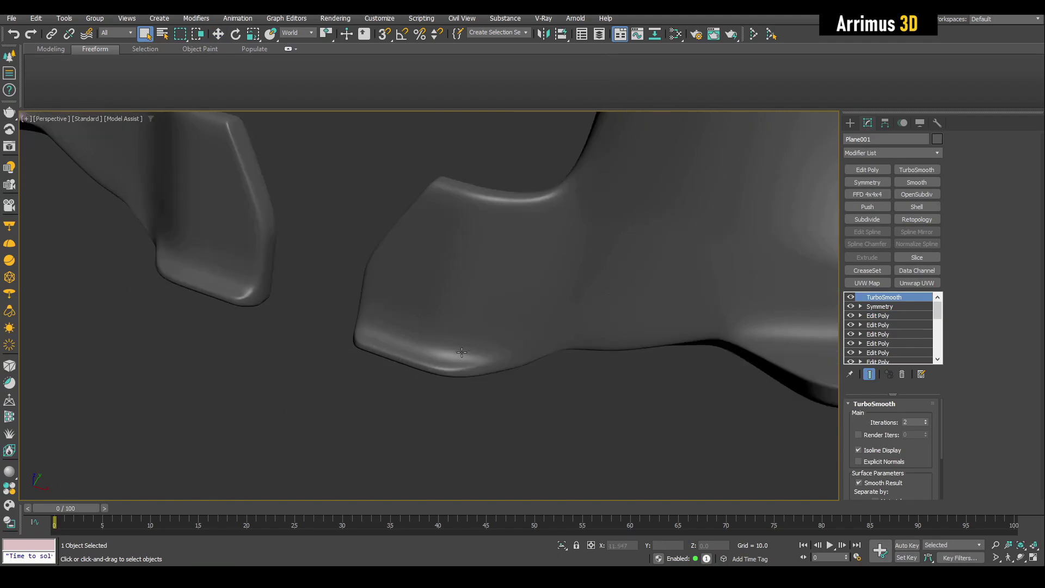
pyautogui.press('F4')
pyautogui.press('F4')
pyautogui.press('F4')
# Select the plate again and open its Edit Poly above Shell at polygon level.
pyautogui.scroll(-5, 351, 286)
pyautogui.moveTo(664, 343); pyautogui.dragTo(484, 252, button='middle')
pyautogui.scroll(-3, 484, 252)
pyautogui.moveTo(649, 314); pyautogui.dragTo(533, 299, button='middle')
pyautogui.click(599, 318)
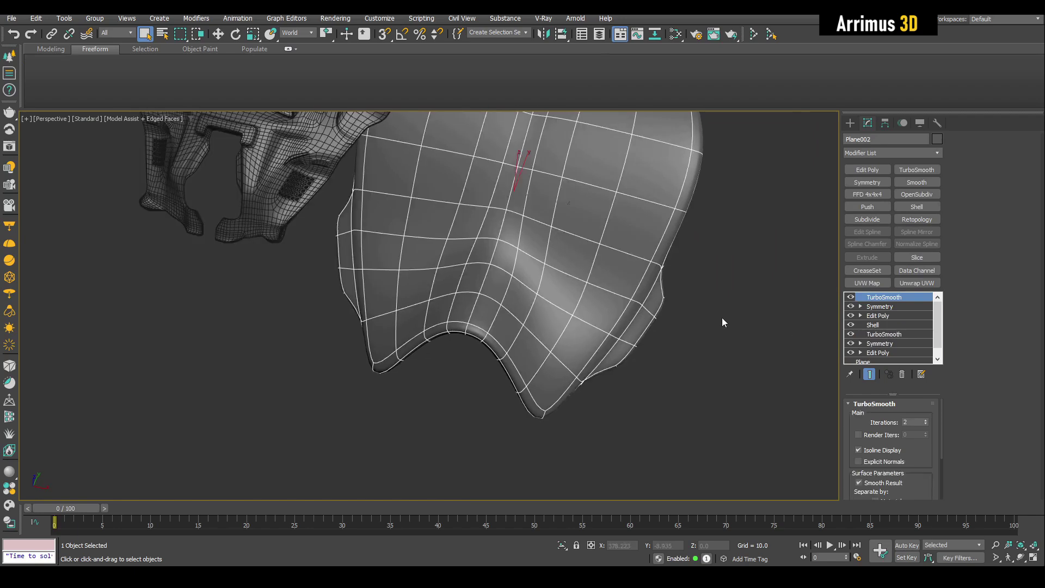
pyautogui.keyDown('alt'); pyautogui.moveTo(689, 314); pyautogui.dragTo(712, 308, button='middle'); pyautogui.keyUp('alt')
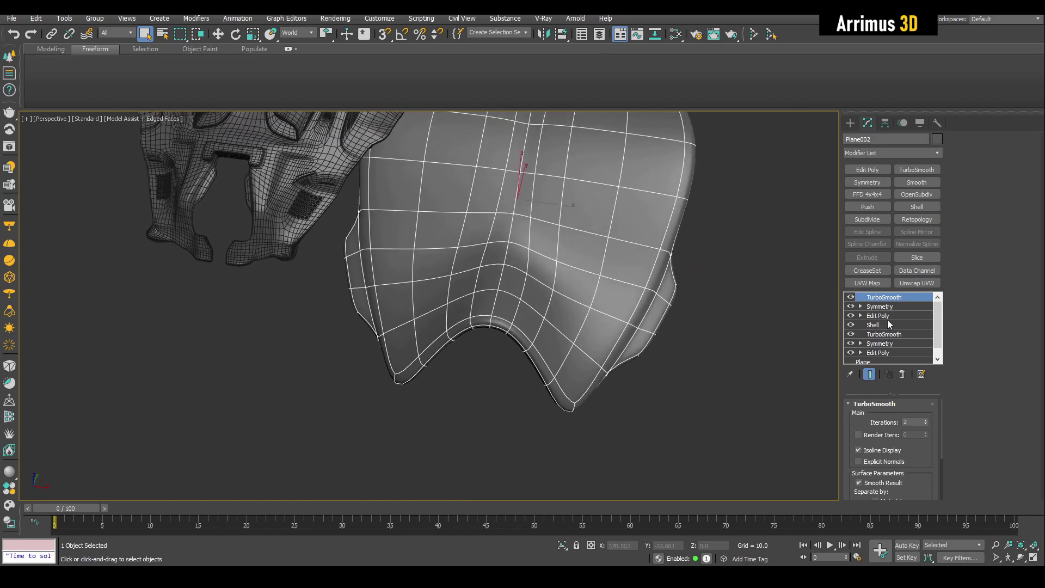
pyautogui.click(887, 318)
pyautogui.press('4')
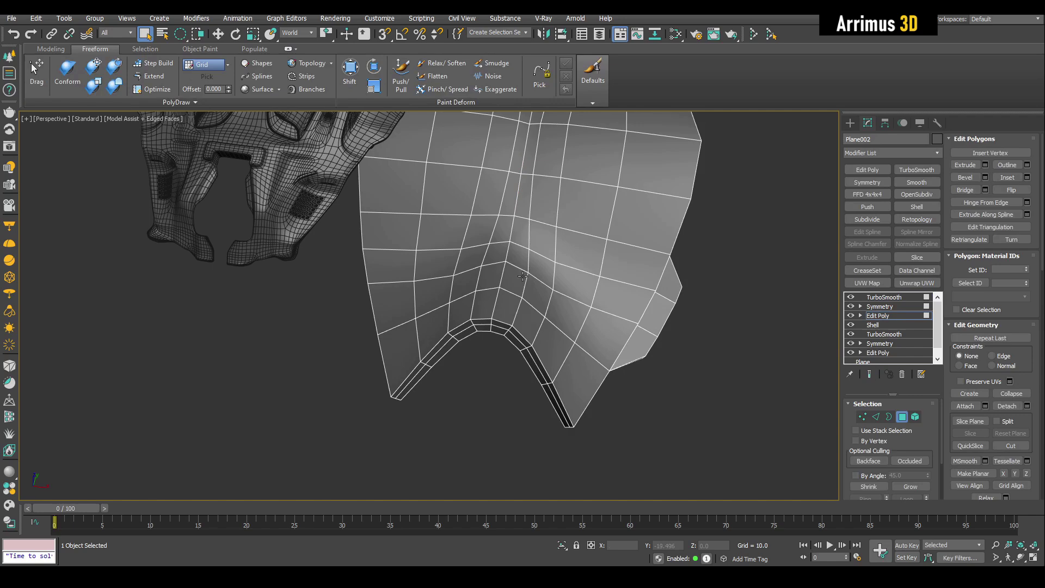
# Bridge the central front and back polygons above the lower arch into a slot, and delete the polygons closing its lower end.
pyautogui.moveTo(495, 276); pyautogui.dragTo(508, 294)
pyautogui.scroll(5, 510, 305)
pyautogui.moveTo(510, 305); pyautogui.dragTo(446, 279, button='middle')
pyautogui.click(444, 460)
pyautogui.moveTo(449, 422); pyautogui.dragTo(419, 311, button='middle')
pyautogui.moveTo(370, 231); pyautogui.dragTo(472, 292)
pyautogui.click(971, 188)
pyautogui.moveTo(374, 364); pyautogui.dragTo(396, 394)
pyautogui.press('Delete')
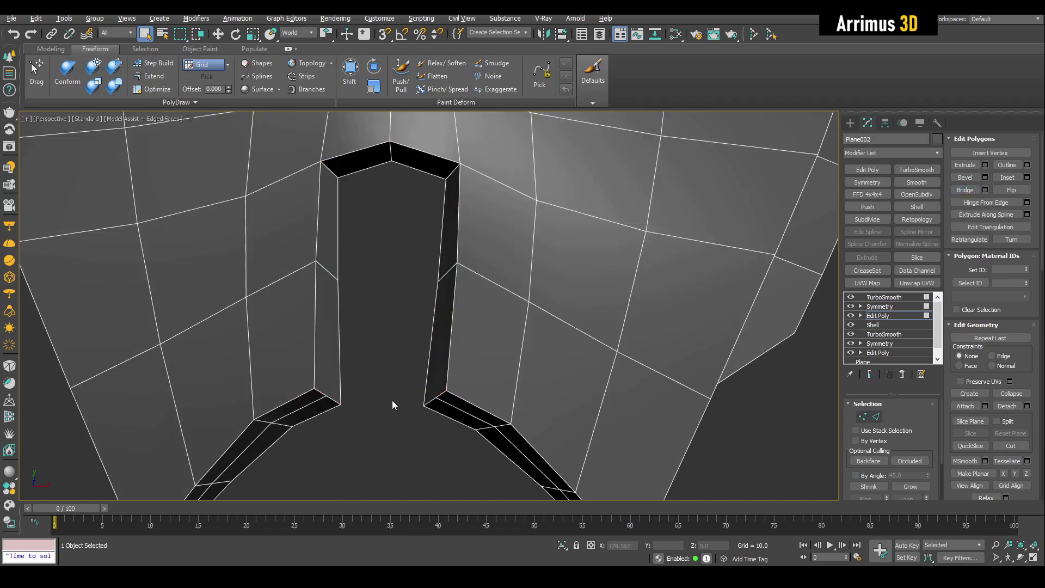
# Connect the ring of edges around the slot's inner wall to add one middle loop.
pyautogui.keyDown('alt'); pyautogui.moveTo(396, 394); pyautogui.dragTo(439, 283, button='middle'); pyautogui.keyUp('alt')
pyautogui.press('2')
pyautogui.click(437, 252)
pyautogui.hotkey('alt', 'r')
pyautogui.hotkey('ctrl', 'shift', 'e')
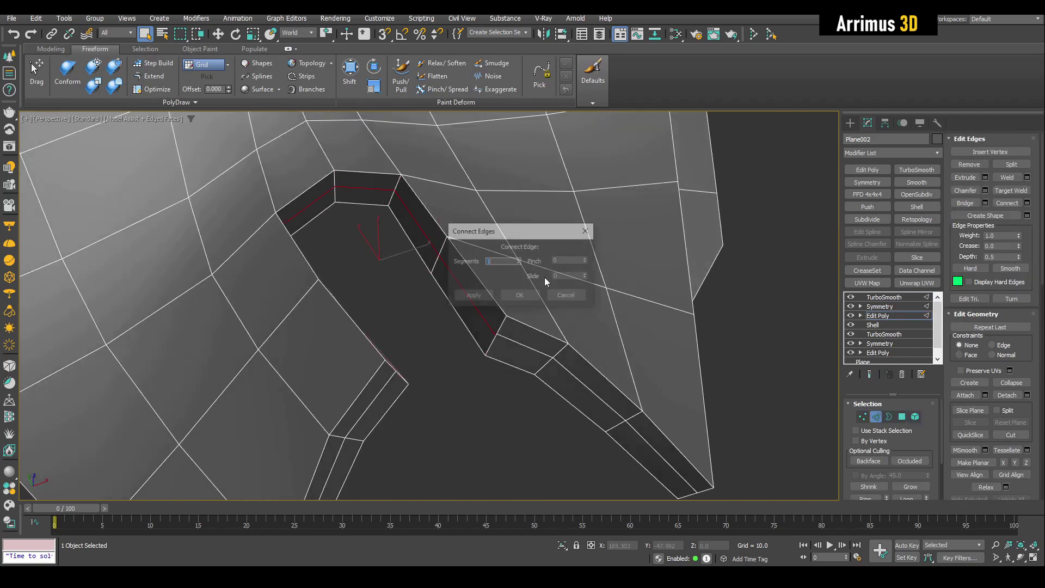
pyautogui.click(523, 299)
# Target weld the middle-loop vertices where the slot's inner wall meets the lower arch, and turn the smoothed result on.
pyautogui.press('1')
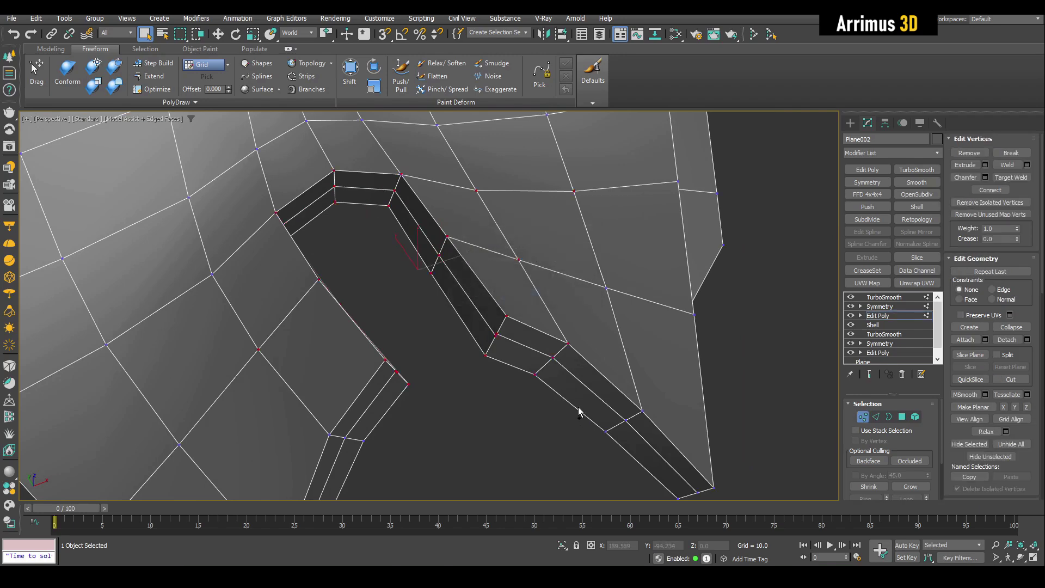
pyautogui.hotkey('ctrl', 'e')
pyautogui.hotkey('ctrl', 'e')
pyautogui.scroll(3, 512, 338)
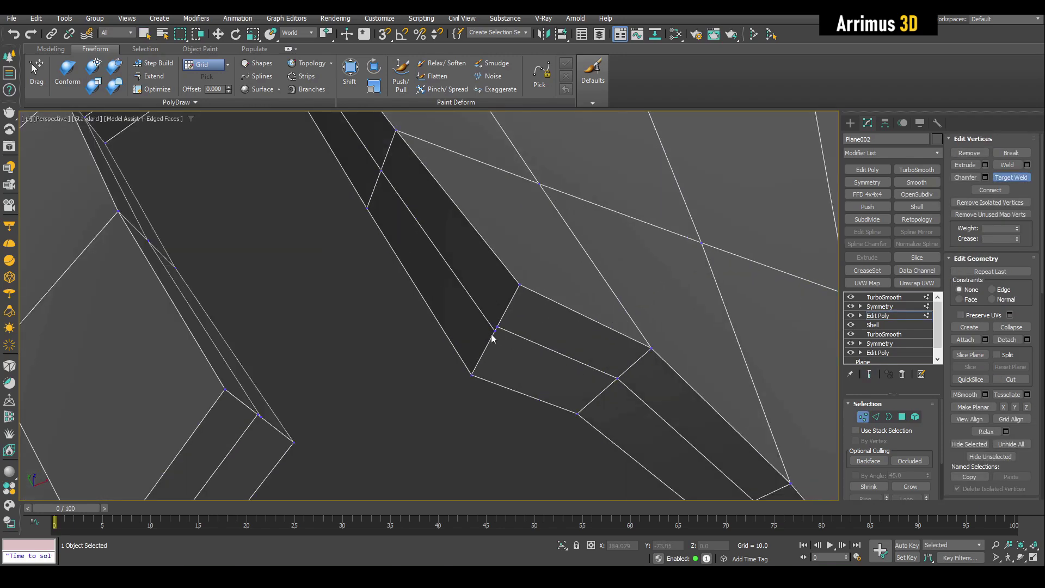
pyautogui.hotkey('ctrl', 'e')
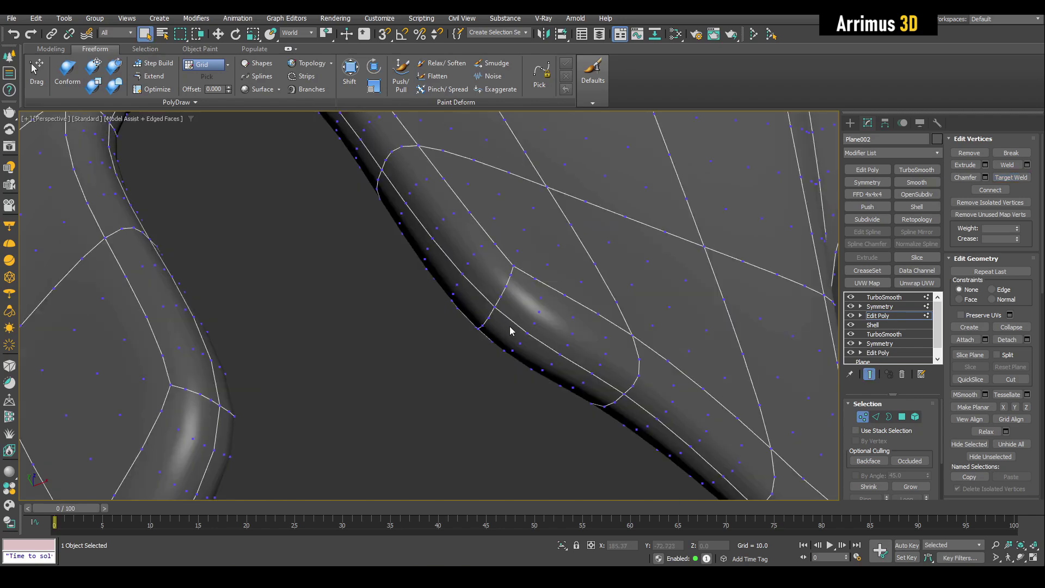
# Check the smoothed slot rim with and without edges, and add another Edit Poly above the current one.
pyautogui.scroll(-5, 459, 331)
pyautogui.press('F4')
pyautogui.press('1')
pyautogui.keyDown('alt'); pyautogui.moveTo(459, 332); pyautogui.dragTo(483, 333, button='middle'); pyautogui.keyUp('alt')
pyautogui.scroll(-2, 464, 321)
pyautogui.hotkey('ctrl', 'shift', 'e')
pyautogui.press('1')
pyautogui.scroll(-3, 467, 339)
pyautogui.press('F4')
pyautogui.hotkey('ctrl', 'e')
pyautogui.scroll(1, 481, 333)
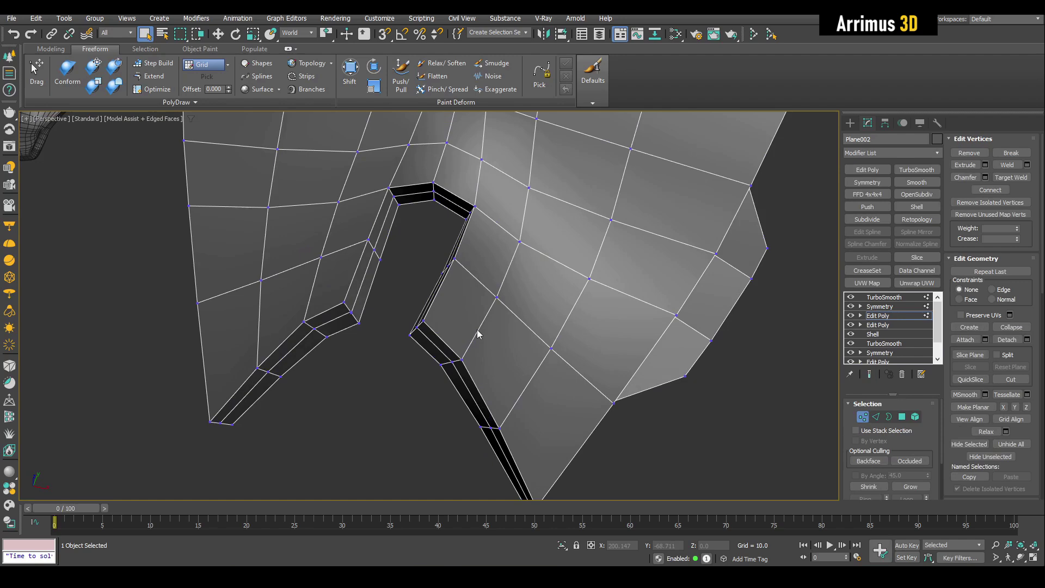
# Insert edge loops running from the slot's side up the central ridge, and preview them smoothed.
pyautogui.press('4')
pyautogui.scroll(2, 429, 332)
pyautogui.press('1')
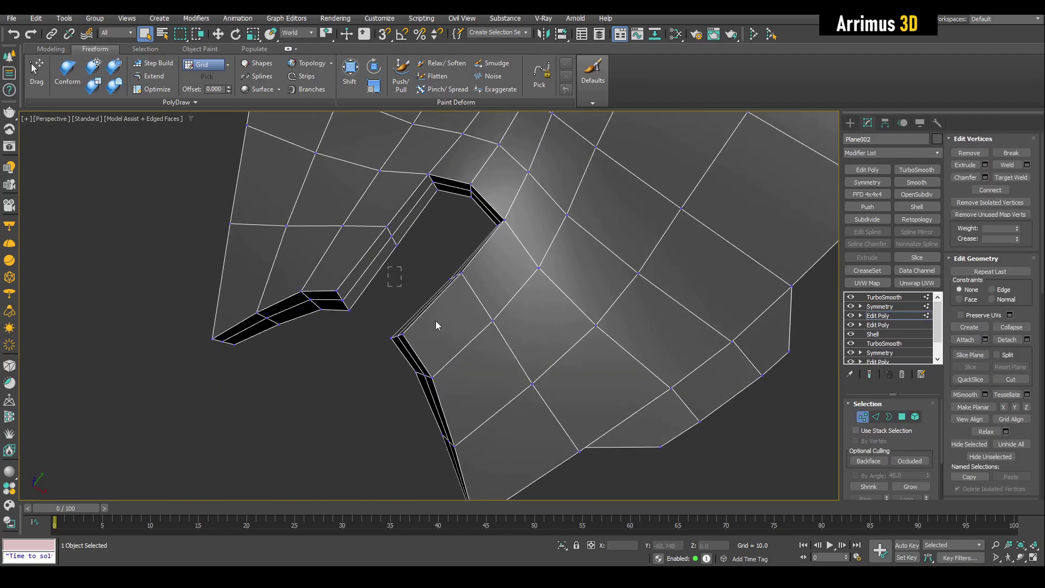
pyautogui.keyDown('alt'); pyautogui.moveTo(438, 379); pyautogui.dragTo(449, 309, button='middle'); pyautogui.keyUp('alt')
pyautogui.click(484, 296)
pyautogui.click(474, 280)
pyautogui.rightClick(463, 289)
pyautogui.press('`')
pyautogui.press('F4')
pyautogui.press('F4')
pyautogui.press('`')
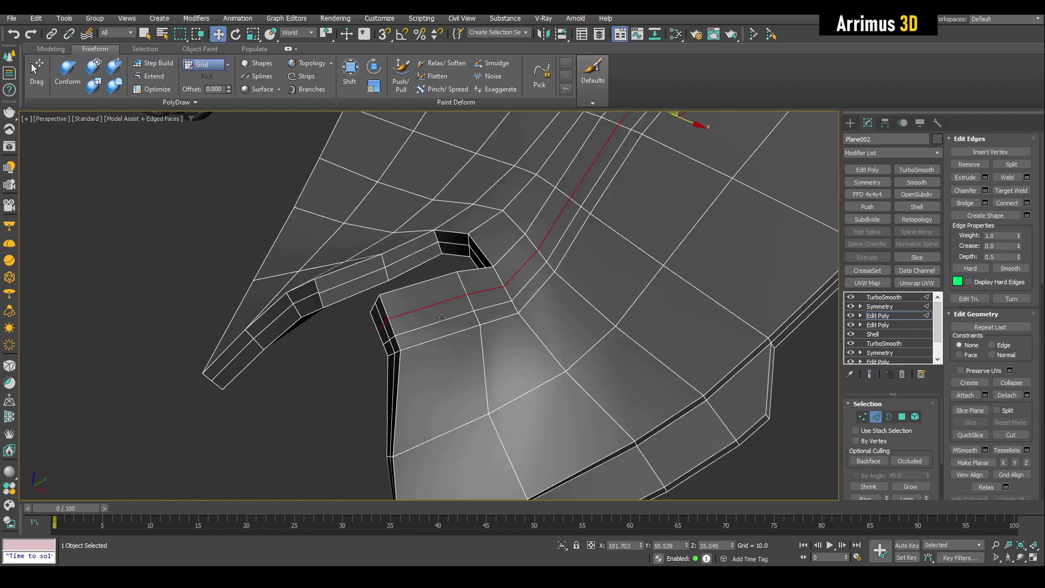
# Add a further edge loop along the slot's side close to its lower corner, and check the smoothed edge.
pyautogui.click(410, 328)
pyautogui.rightClick(410, 330)
pyautogui.press('`')
pyautogui.press('F4')
pyautogui.click(363, 404)
pyautogui.press('q')
pyautogui.keyDown('alt'); pyautogui.moveTo(363, 404); pyautogui.dragTo(461, 289, button='middle'); pyautogui.keyUp('alt')
pyautogui.scroll(3, 424, 317)
pyautogui.press('F4')
pyautogui.press('`')
# Select the narrow strip of polygons around the lower corner of the slot's side at polygon level.
pyautogui.press('4')
pyautogui.rightClick(423, 297)
pyautogui.scroll(3, 485, 401)
pyautogui.moveTo(487, 412); pyautogui.dragTo(500, 401, button='middle')
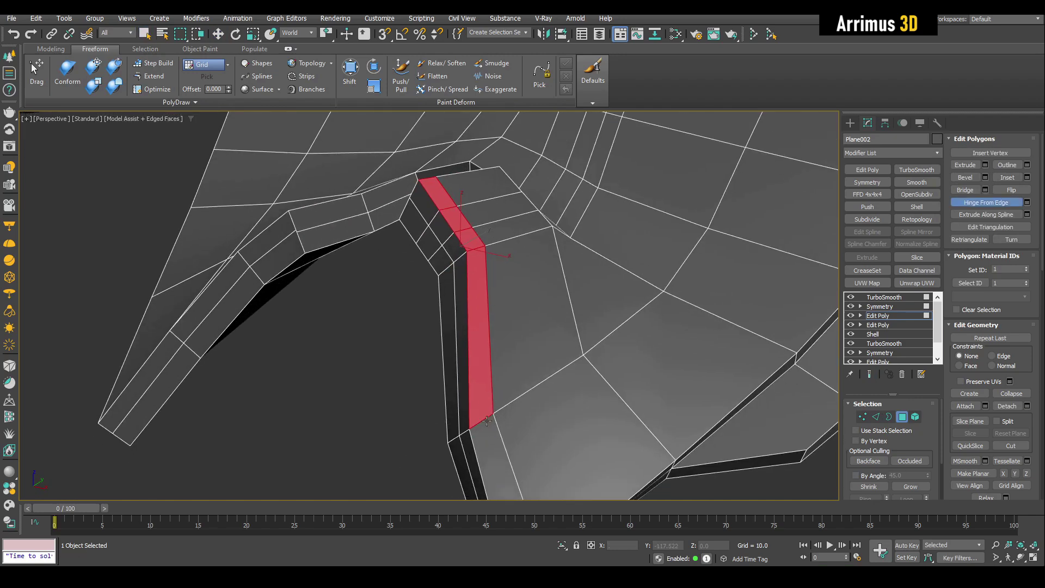
# Try to hinge the selected polygon strip out from the surface beside the slot.
pyautogui.keyDown('shift'); pyautogui.click(488, 421); pyautogui.keyUp('shift')
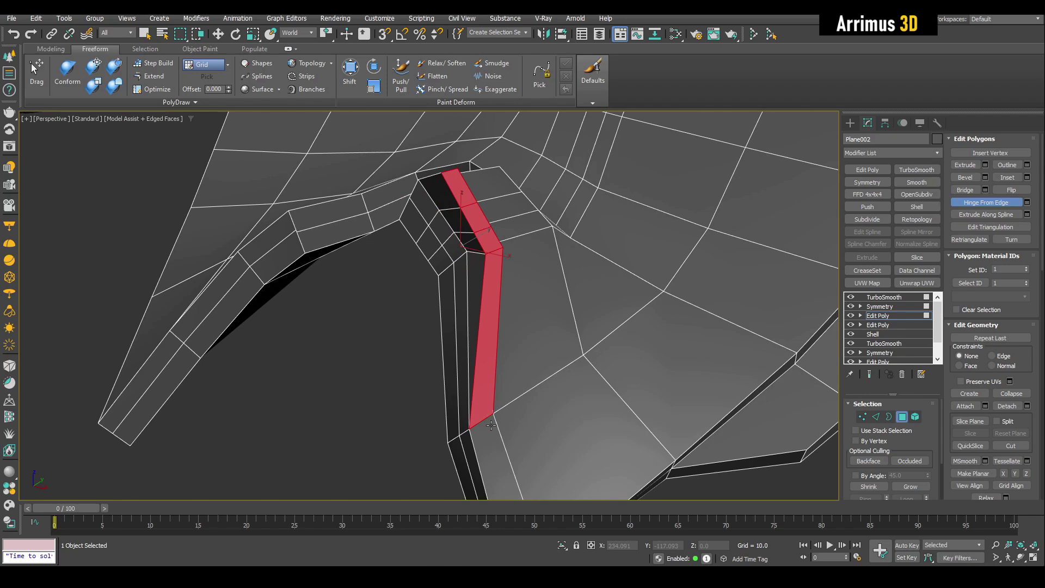
pyautogui.press('F4')
pyautogui.scroll(-3, 478, 284)
pyautogui.click(356, 351)
pyautogui.keyDown('alt'); pyautogui.moveTo(356, 351); pyautogui.dragTo(379, 356, button='middle'); pyautogui.keyUp('alt')
pyautogui.hotkey('ctrl', 'z')
# Raise the selected polygon strip outward into a lip that tapers toward its lower end.
pyautogui.press('F4')
pyautogui.scroll(3, 478, 284)
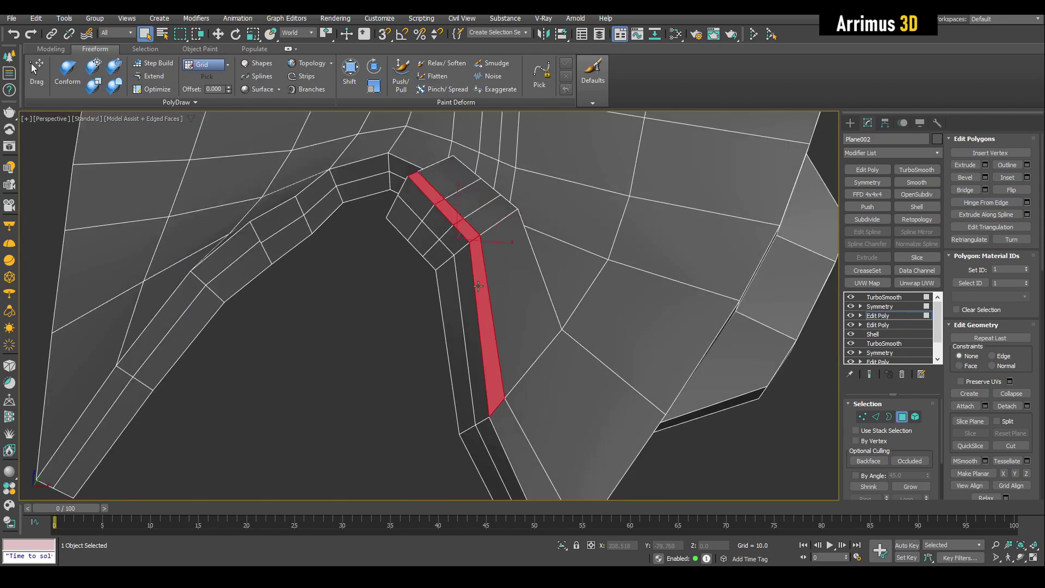
pyautogui.moveTo(479, 265); pyautogui.dragTo(507, 229)
# Set the Edge constraint, remove the extra edge at the raised lip's lower end, and inspect the smoothed lip.
pyautogui.press('2')
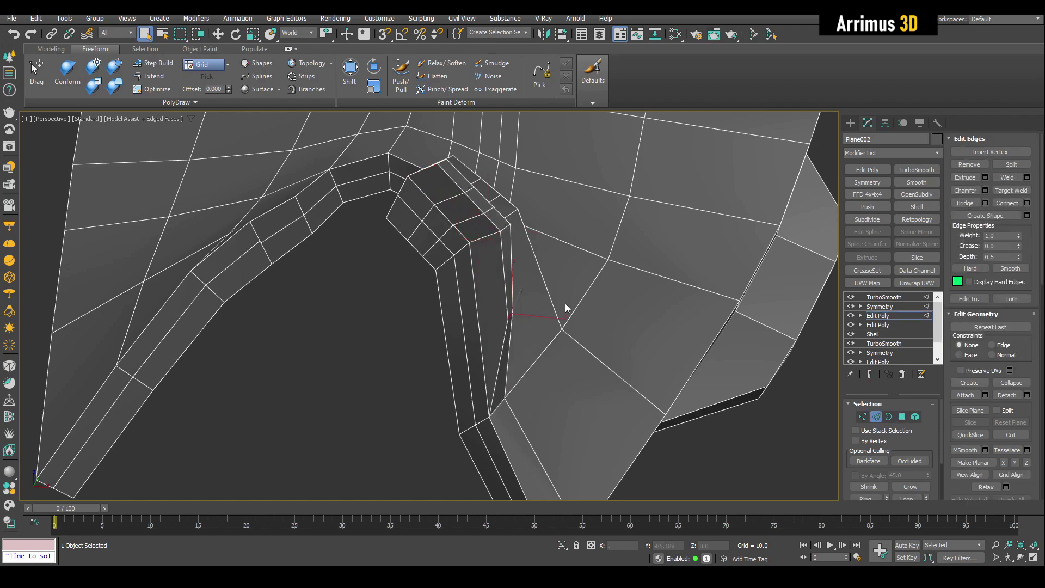
pyautogui.moveTo(560, 302); pyautogui.dragTo(544, 321, button='middle')
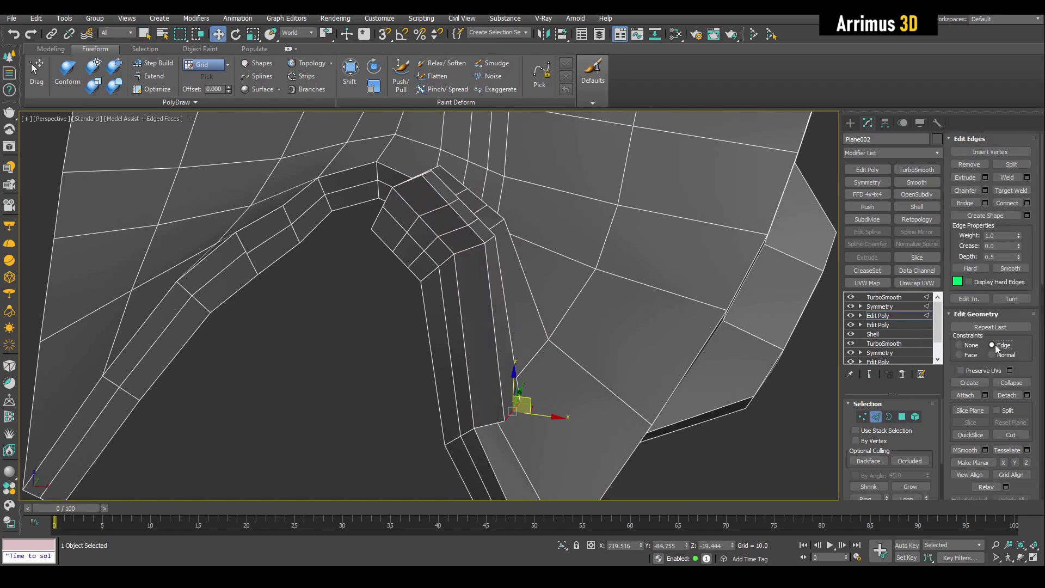
pyautogui.click(507, 325)
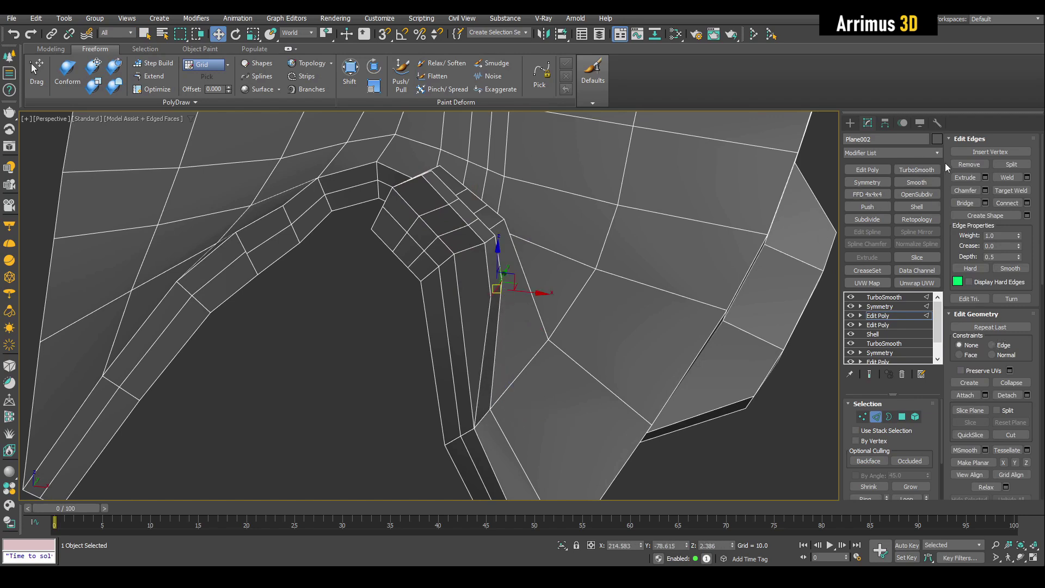
pyautogui.hotkey('ctrl', 'z')
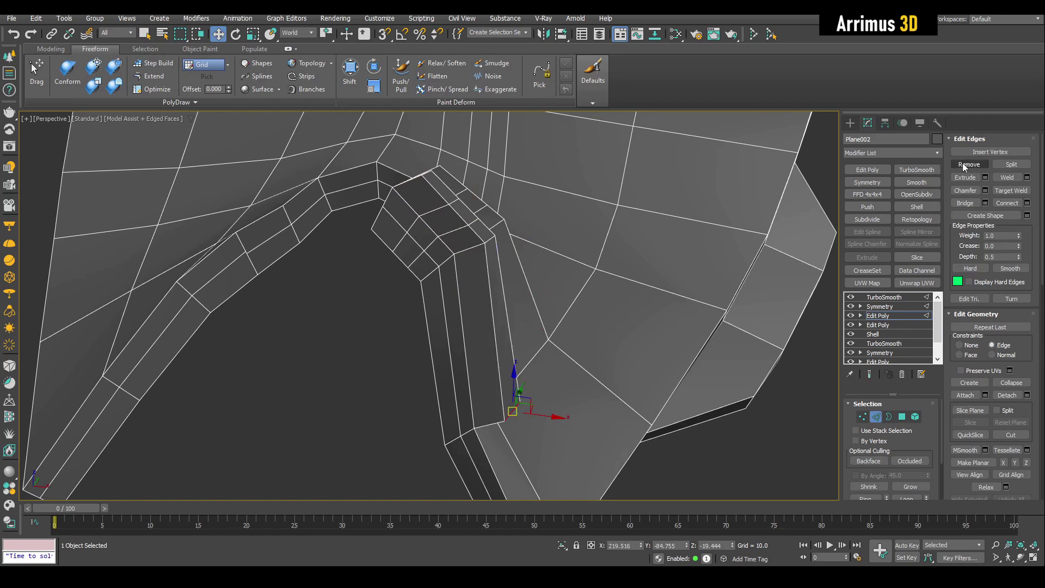
pyautogui.click(963, 165)
pyautogui.press('F4')
pyautogui.scroll(-3, 561, 274)
pyautogui.press('2')
pyautogui.press('q')
pyautogui.keyDown('alt'); pyautogui.moveTo(561, 275); pyautogui.dragTo(381, 297, button='middle'); pyautogui.keyUp('alt')
pyautogui.press('F4')
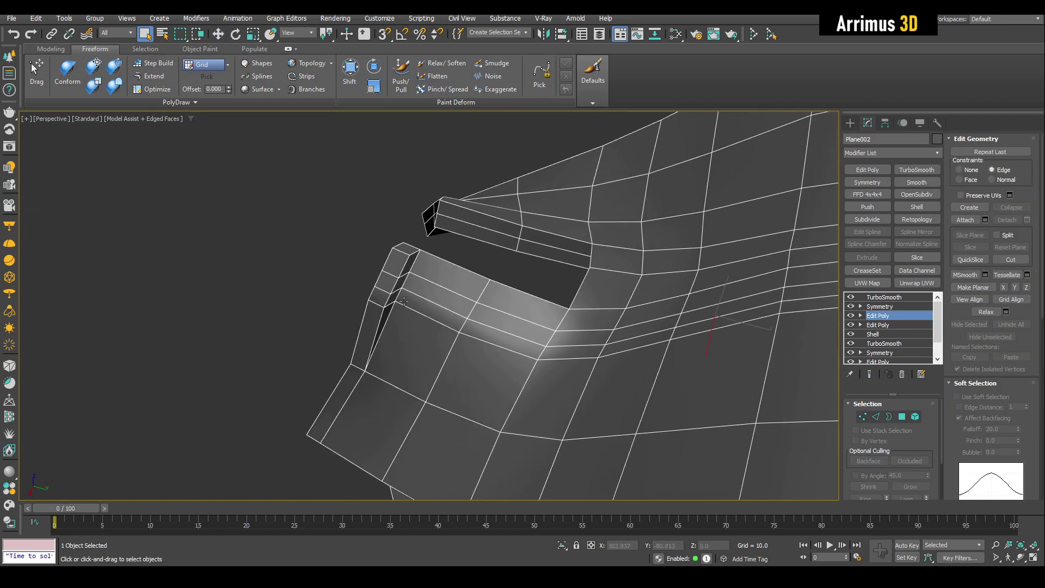
# Adjust the vertex at the raised lip's corner and check the smoothed shape around the slot.
pyautogui.press('1')
pyautogui.click(417, 286)
pyautogui.press('w')
pyautogui.press('F4')
pyautogui.press('q')
pyautogui.click(310, 285)
pyautogui.scroll(-3, 310, 285)
pyautogui.keyDown('alt'); pyautogui.moveTo(310, 285); pyautogui.dragTo(529, 314, button='middle'); pyautogui.keyUp('alt')
pyautogui.hotkey('ctrl', 'e')
# Select the block of six polygons, two by three, on the plate's outer side area.
pyautogui.press('F4')
pyautogui.scroll(3, 551, 273)
pyautogui.press('4')
pyautogui.click(591, 291)
pyautogui.click(483, 345)
pyautogui.hotkey('shift', 'q')
pyautogui.keyDown('ctrl'); pyautogui.click(432, 315); pyautogui.keyUp('ctrl')
pyautogui.keyDown('ctrl'); pyautogui.click(470, 225); pyautogui.keyUp('ctrl')
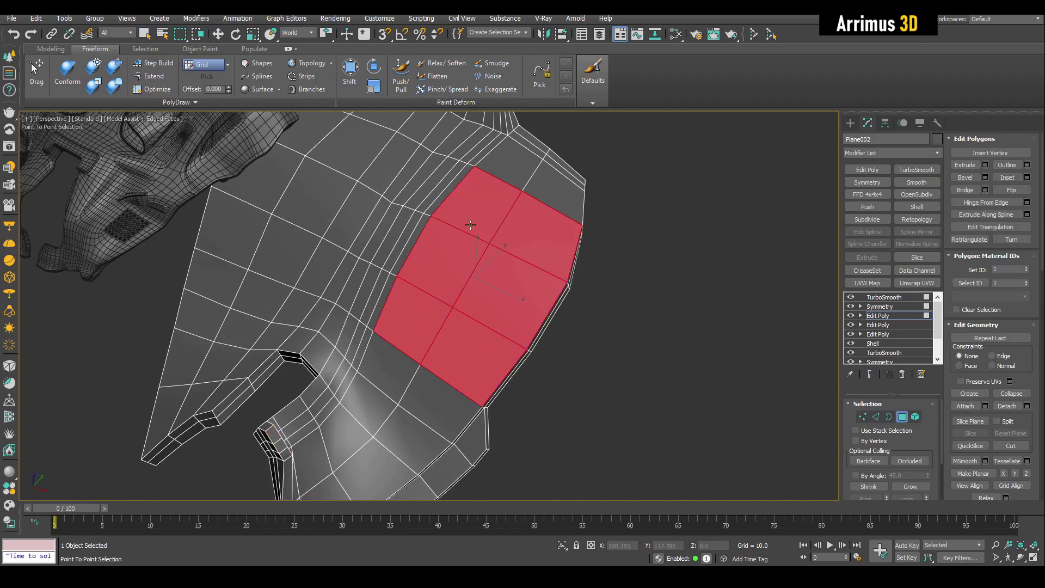
# Extrude the six side polygons outward and scale them down into a raised panel, and preview it smoothed.
pyautogui.keyDown('alt'); pyautogui.moveTo(513, 281); pyautogui.dragTo(410, 288, button='middle'); pyautogui.keyUp('alt')
pyautogui.press('w')
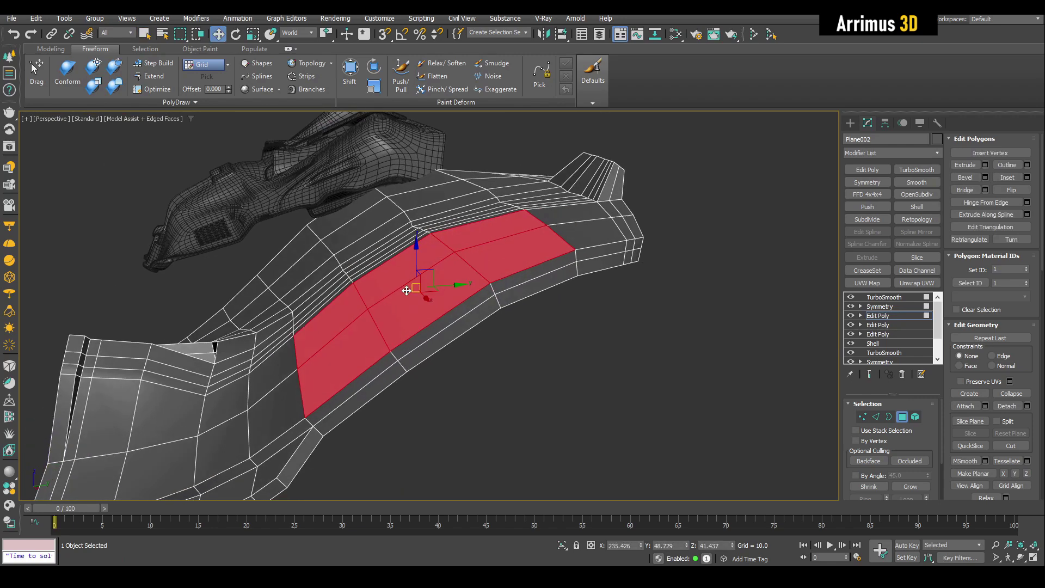
pyautogui.moveTo(407, 290)
pyautogui.mouseDown()
pyautogui.moveTo(394, 266)
pyautogui.moveTo(416, 265)
pyautogui.moveTo(395, 267)
pyautogui.moveTo(398, 276)
pyautogui.mouseUp()
pyautogui.press('r')
pyautogui.press('F4')
pyautogui.press('4')
pyautogui.press('q')
pyautogui.keyDown('alt'); pyautogui.moveTo(408, 279); pyautogui.dragTo(467, 310, button='middle'); pyautogui.keyUp('alt')
pyautogui.scroll(-5, 454, 329)
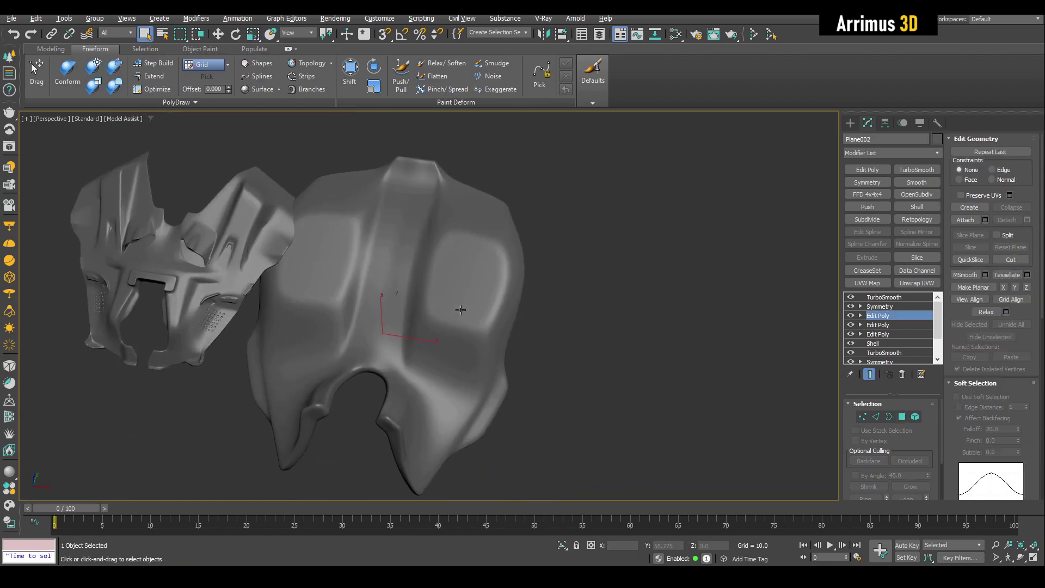
# Add another Edit Poly and insert an edge loop along the outer rim beside the raised side panel.
pyautogui.hotkey('ctrl', 'z')
pyautogui.press('4')
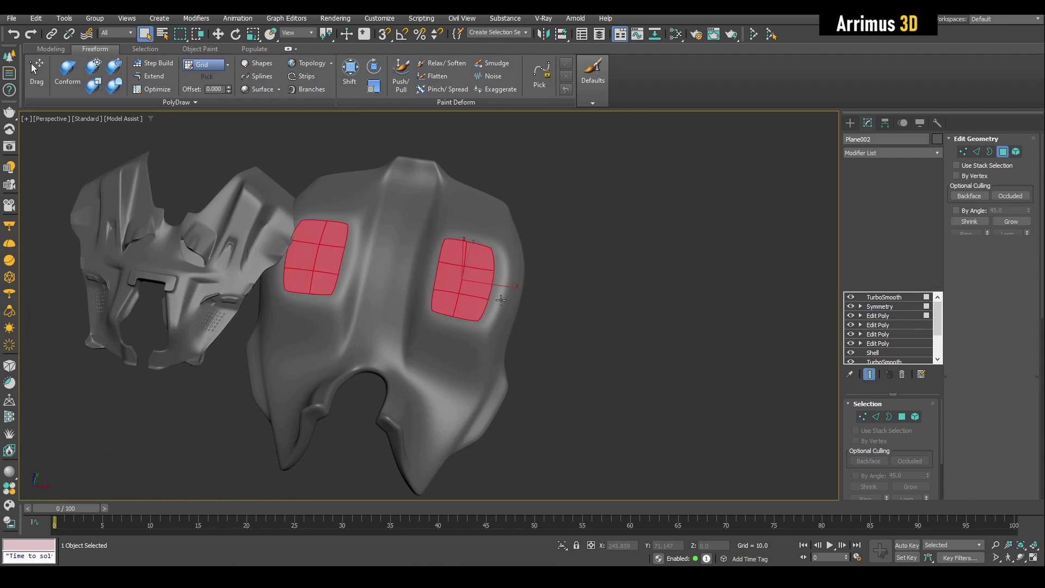
pyautogui.click(557, 312)
pyautogui.press('F4')
pyautogui.scroll(4, 544, 294)
pyautogui.scroll(1, 536, 272)
pyautogui.hotkey('alt', 'shift', 'w')
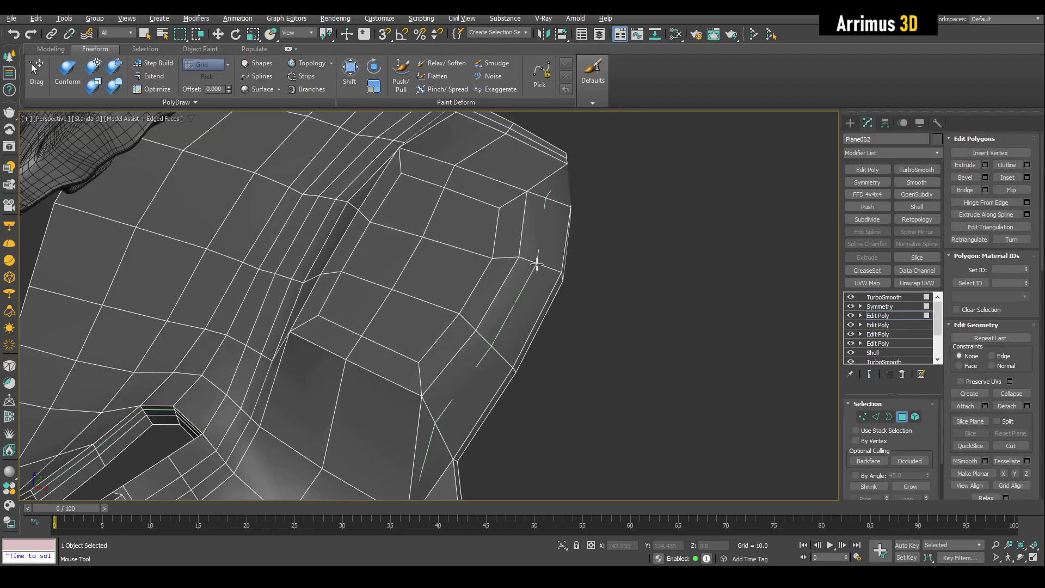
pyautogui.click(536, 264)
pyautogui.rightClick(539, 272)
# Select the narrow strip of polygons between the raised panel and the new outer-rim loop.
pyautogui.press('4')
pyautogui.press('q')
pyautogui.click(523, 248)
pyautogui.keyDown('ctrl'); pyautogui.keyDown('shift'); pyautogui.click(515, 274); pyautogui.keyUp('shift'); pyautogui.keyUp('ctrl')
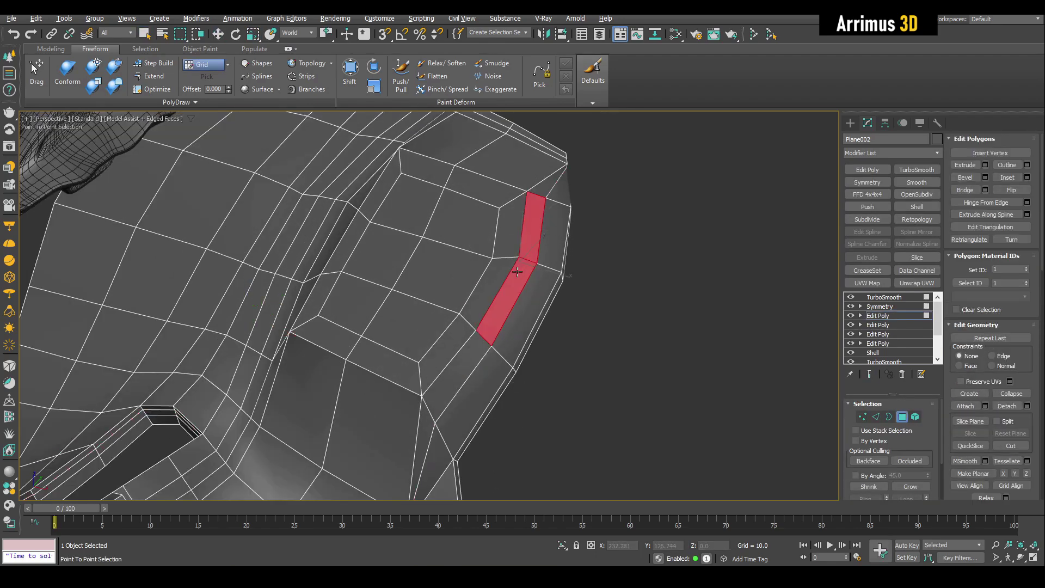
# Push the selected rim strip inward as a recess and scale it to about 62 percent.
pyautogui.press('z')
pyautogui.keyDown('alt'); pyautogui.moveTo(462, 275); pyautogui.dragTo(452, 268, button='middle'); pyautogui.keyUp('alt')
pyautogui.hotkey('ctrl', 'shift', 'b')
pyautogui.moveTo(451, 268); pyautogui.dragTo(475, 233)
pyautogui.moveTo(470, 283); pyautogui.dragTo(468, 319)
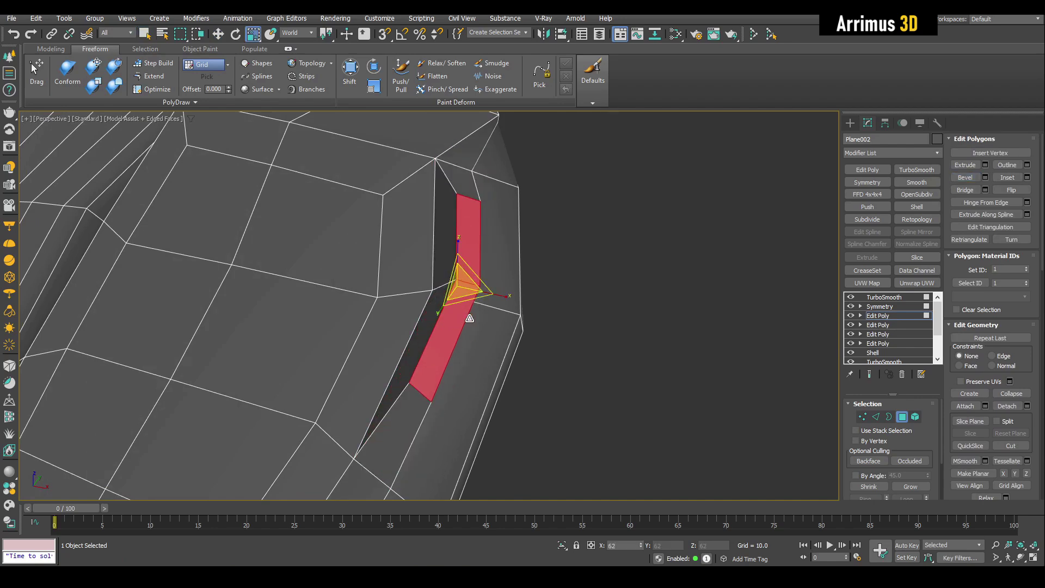
pyautogui.hotkey('ctrl', 'q')
pyautogui.hotkey('ctrl', 'q')
# Insert supporting edge loops near the lower and upper ends of the narrow rim recess.
pyautogui.moveTo(471, 322); pyautogui.dragTo(485, 292, button='middle')
pyautogui.press('1')
pyautogui.hotkey('alt', '1')
pyautogui.click(438, 330)
pyautogui.click(474, 188)
pyautogui.press('w')
# Examine the smoothed plate and its new rim recesses without edges.
pyautogui.hotkey('ctrl', 'q')
pyautogui.press('F4')
pyautogui.scroll(-4, 470, 235)
pyautogui.press('q')
pyautogui.click(548, 289)
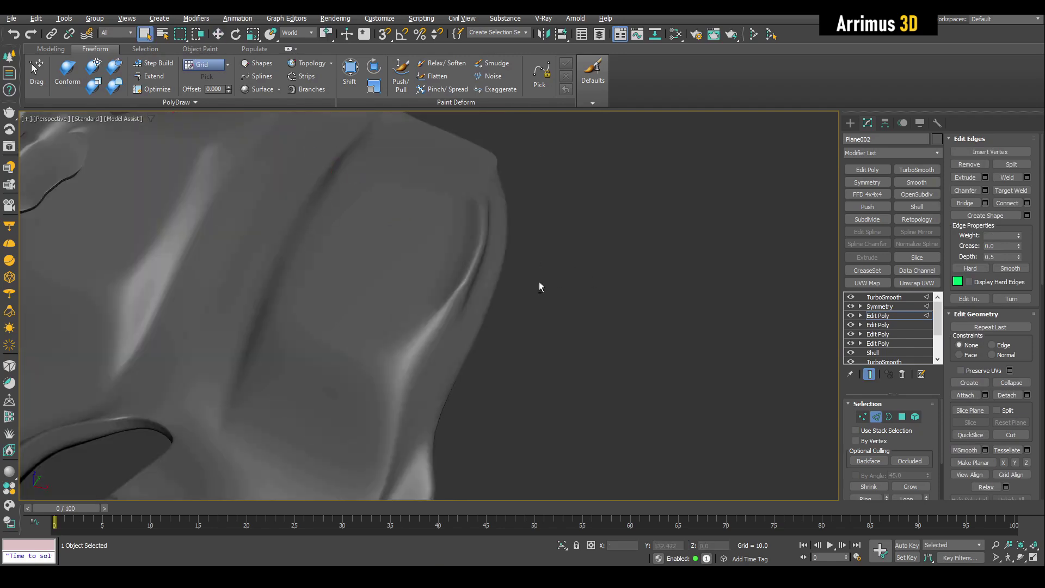
pyautogui.keyDown('alt'); pyautogui.moveTo(547, 289); pyautogui.dragTo(485, 271, button='middle'); pyautogui.keyUp('alt')
pyautogui.scroll(-5, 558, 320)
pyautogui.scroll(4, 485, 270)
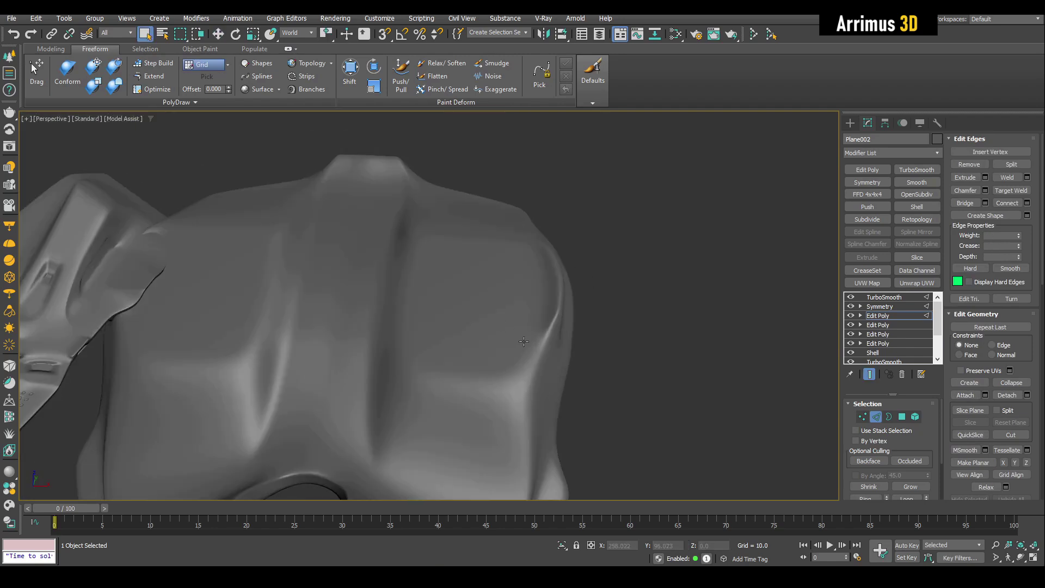
# Select the block of eight polygons covering the face of the raised side panel.
pyautogui.press('2')
pyautogui.press('w')
pyautogui.moveTo(430, 373); pyautogui.dragTo(586, 282, button='middle')
pyautogui.press('q')
pyautogui.press('4')
pyautogui.press('F4')
pyautogui.scroll(4, 507, 311)
pyautogui.moveTo(508, 312); pyautogui.dragTo(493, 297, button='middle')
pyautogui.hotkey('ctrl', 'd')
pyautogui.click(549, 211)
pyautogui.keyDown('shift'); pyautogui.click(531, 328); pyautogui.keyUp('shift')
pyautogui.keyDown('shift'); pyautogui.click(466, 325); pyautogui.keyUp('shift')
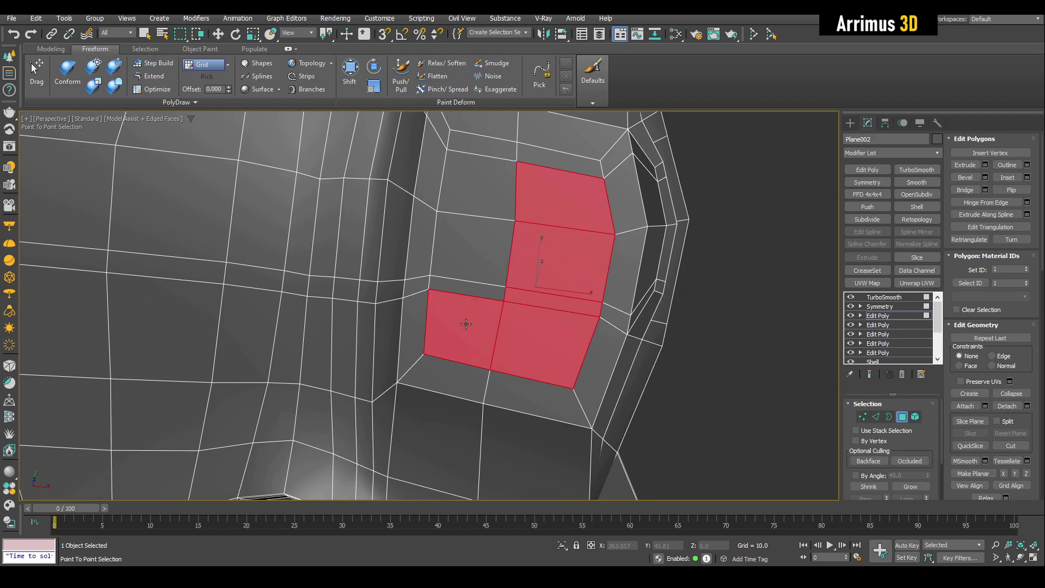
pyautogui.keyDown('shift'); pyautogui.click(502, 206); pyautogui.keyUp('shift')
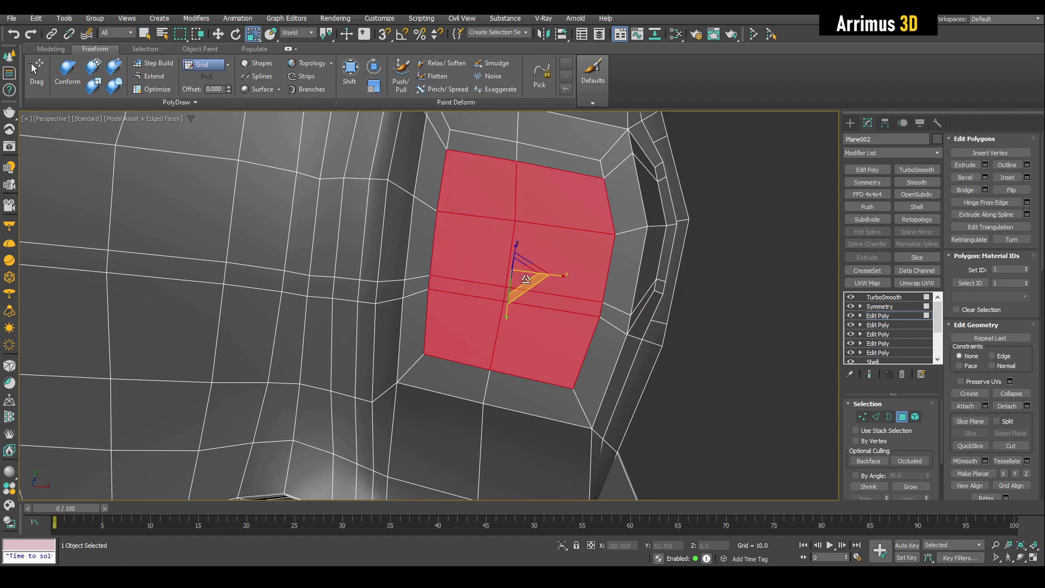
# Inset the side panel's polygons, reshape them into a circle, and rotate the circle to even out the surrounding edges.
pyautogui.keyDown('shift'); pyautogui.moveTo(525, 276); pyautogui.dragTo(532, 303); pyautogui.keyUp('shift')
pyautogui.hotkey('alt', 'c')
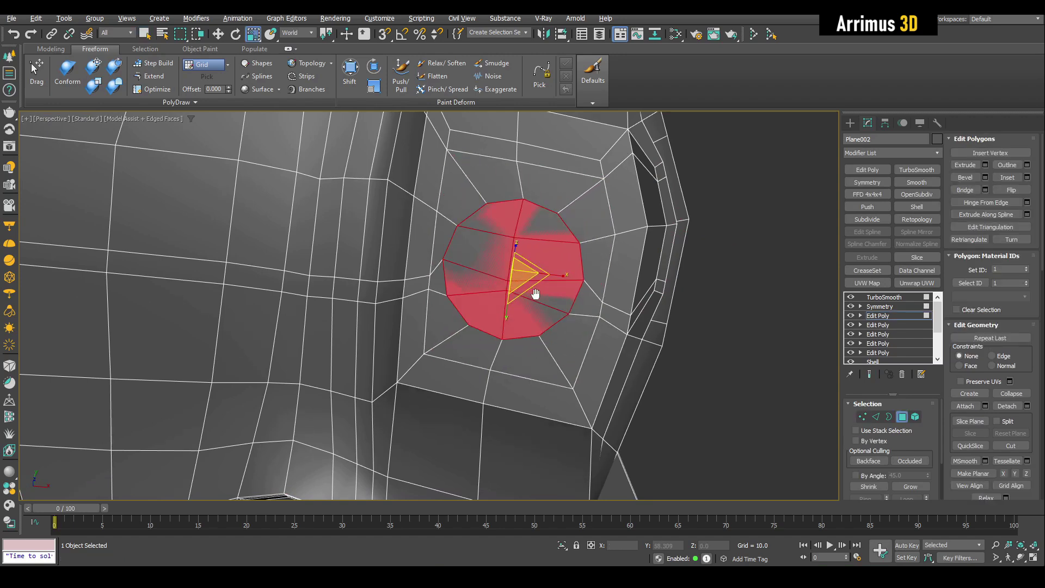
pyautogui.scroll(3, 533, 292)
pyautogui.press('e')
pyautogui.moveTo(520, 265); pyautogui.dragTo(510, 289)
pyautogui.press('r')
# Inset the circular polygons and bevel them inward into a stepped round recess, and preview it smoothed.
pyautogui.scroll(-3, 510, 268)
pyautogui.keyDown('alt'); pyautogui.moveTo(504, 289); pyautogui.dragTo(498, 252, button='middle'); pyautogui.keyUp('alt')
pyautogui.moveTo(494, 249)
pyautogui.mouseDown()
pyautogui.moveTo(496, 269)
pyautogui.moveTo(488, 255)
pyautogui.mouseUp()
pyautogui.scroll(2, 496, 269)
pyautogui.press('w')
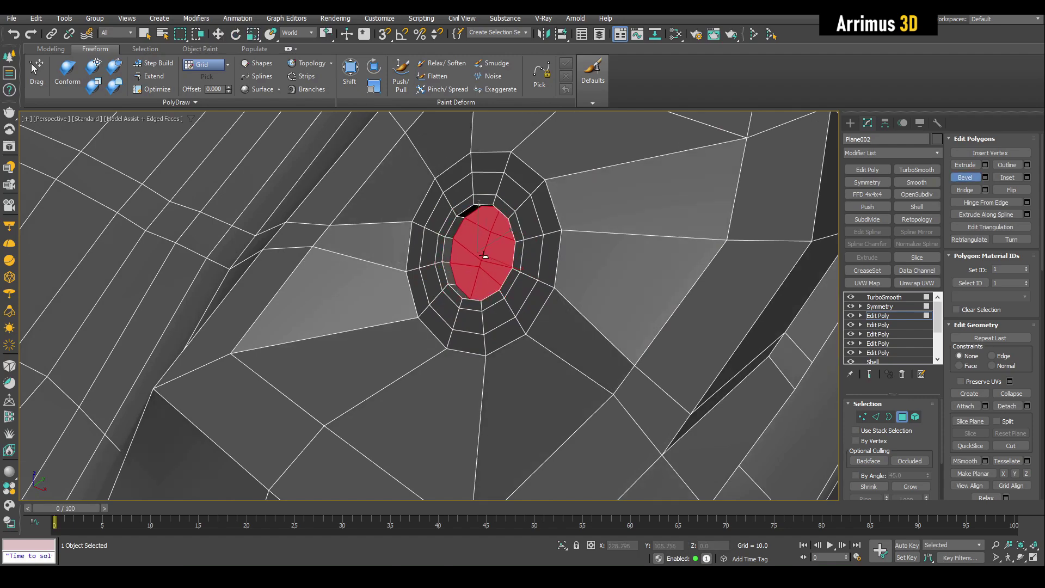
pyautogui.press('w')
pyautogui.scroll(1, 484, 255)
pyautogui.press('r')
pyautogui.press('`')
pyautogui.press('F4')
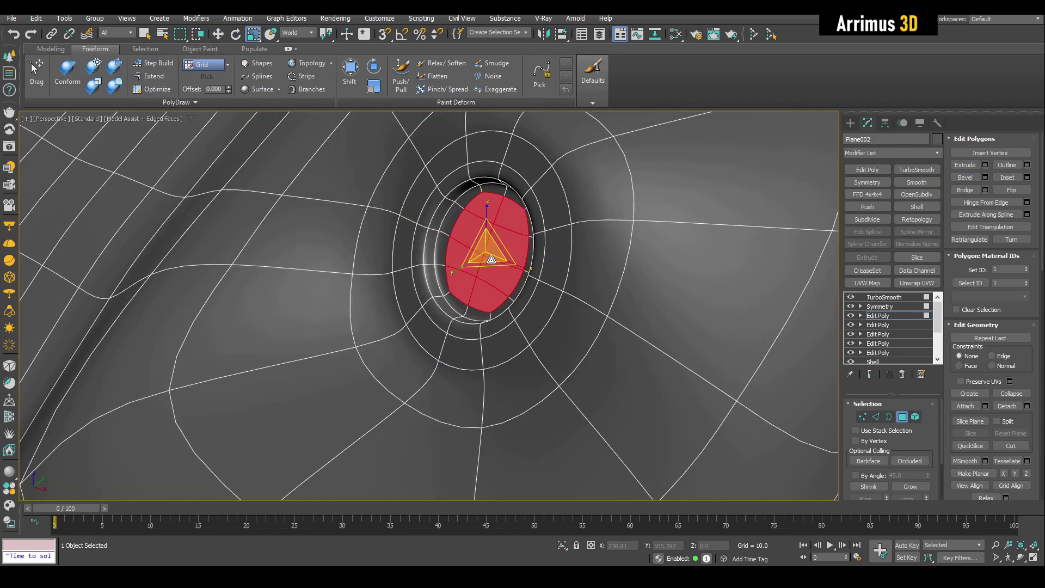
# Examine the smoothed plate with its mirrored round recesses and the details of the finished armour piece beside it.
pyautogui.press('4')
pyautogui.scroll(-4, 476, 273)
pyautogui.press('q')
pyautogui.keyDown('alt'); pyautogui.moveTo(477, 273); pyautogui.dragTo(515, 289, button='middle'); pyautogui.keyUp('alt')
pyautogui.scroll(-6, 508, 288)
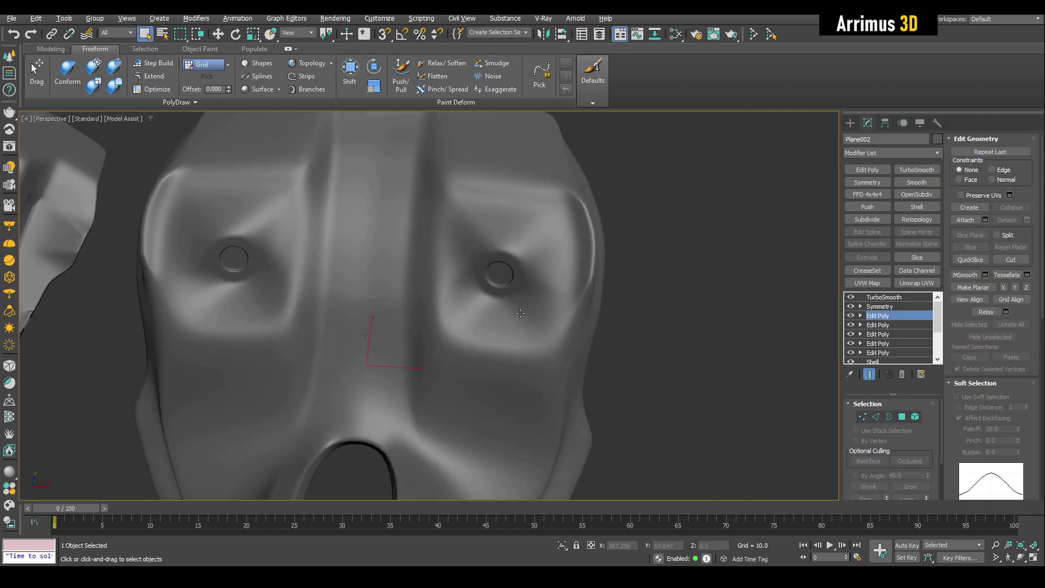
pyautogui.moveTo(338, 272); pyautogui.dragTo(484, 283, button='middle')
pyautogui.scroll(4, 483, 283)
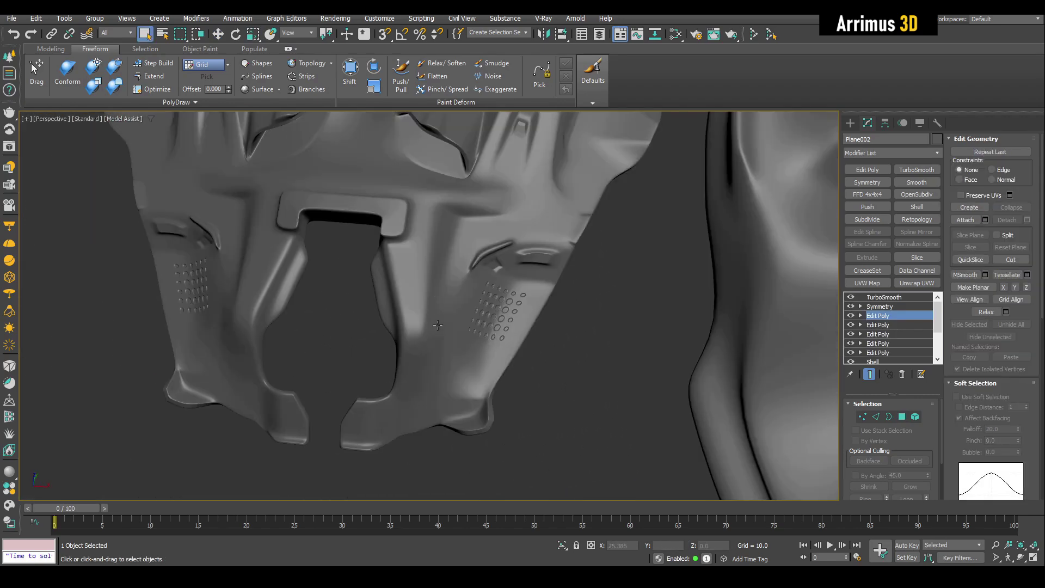
pyautogui.scroll(2, 402, 348)
pyautogui.keyDown('alt'); pyautogui.moveTo(380, 327); pyautogui.dragTo(384, 329, button='middle'); pyautogui.keyUp('alt')
# Examine the plate's smoothed surface and edge flow with the wireframe edges shown and hidden.
pyautogui.scroll(-5, 709, 343)
pyautogui.moveTo(710, 342); pyautogui.dragTo(476, 296, button='middle')
pyautogui.scroll(5, 460, 294)
pyautogui.scroll(2, 566, 325)
pyautogui.scroll(-3, 600, 329)
pyautogui.press('F4')
pyautogui.scroll(-4, 632, 319)
pyautogui.scroll(-2, 476, 297)
pyautogui.press('F4')
pyautogui.press('F4')
pyautogui.press('F4')
pyautogui.moveTo(548, 302); pyautogui.dragTo(564, 304, button='middle')
pyautogui.scroll(5, 567, 304)
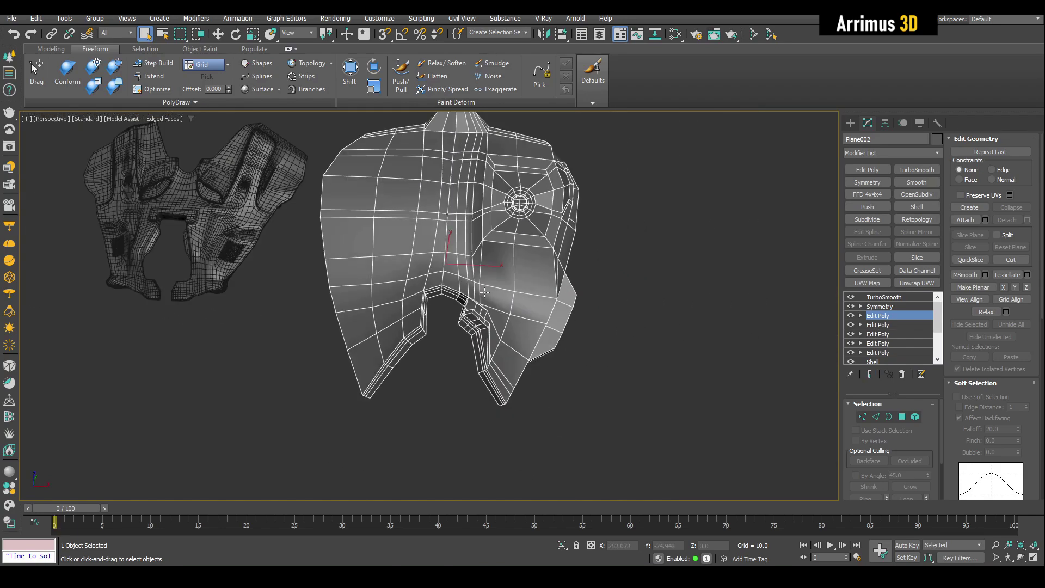
# Clone the plate as one independent copy placed beside the original along the X axis.
pyautogui.keyDown('alt'); pyautogui.moveTo(424, 294); pyautogui.dragTo(401, 291, button='middle'); pyautogui.keyUp('alt')
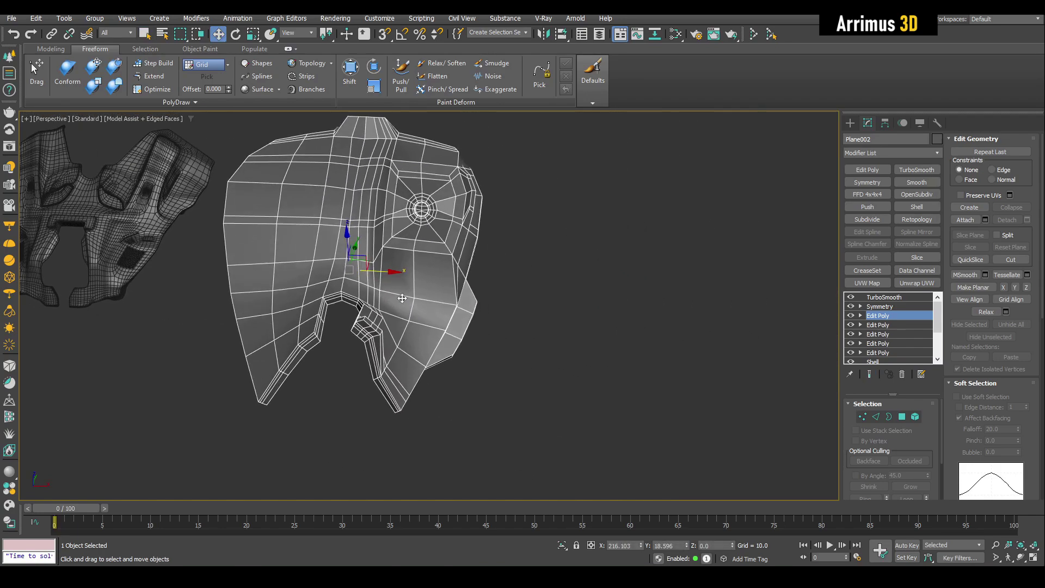
pyautogui.keyDown('shift'); pyautogui.moveTo(375, 274); pyautogui.dragTo(666, 279); pyautogui.keyUp('shift')
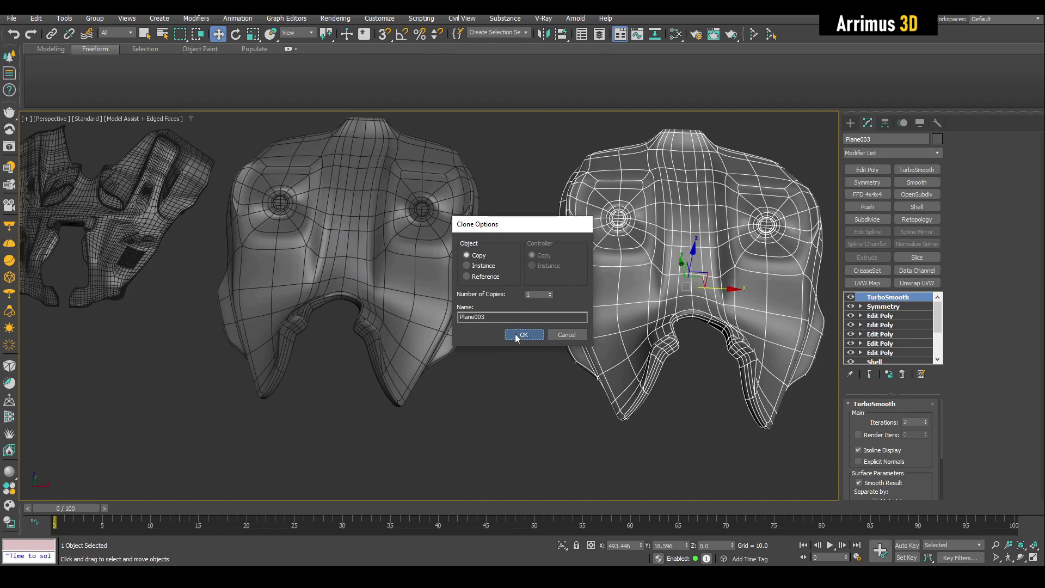
pyautogui.click(514, 334)
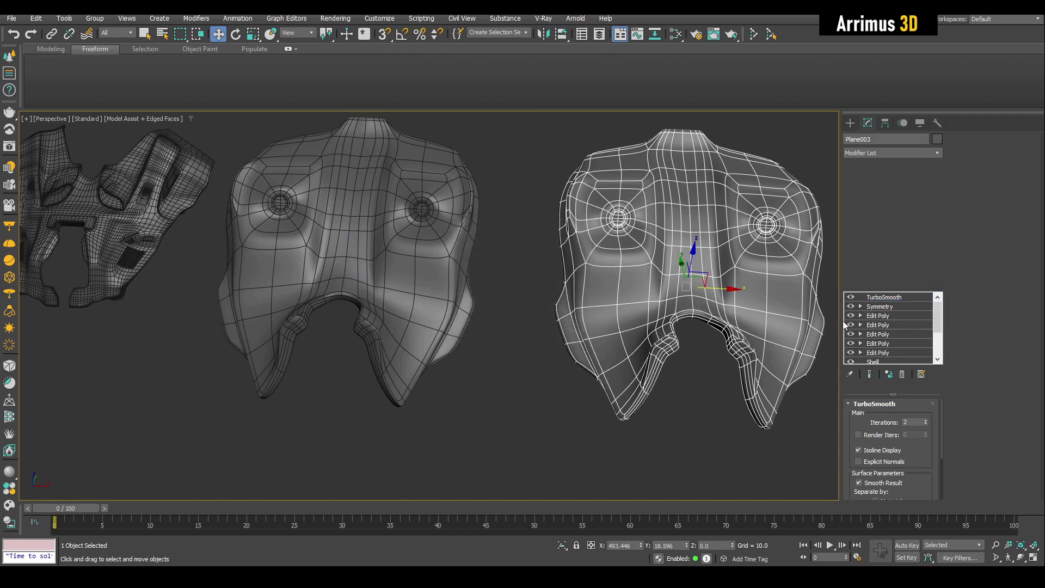
pyautogui.moveTo(712, 321); pyautogui.dragTo(618, 321, button='middle')
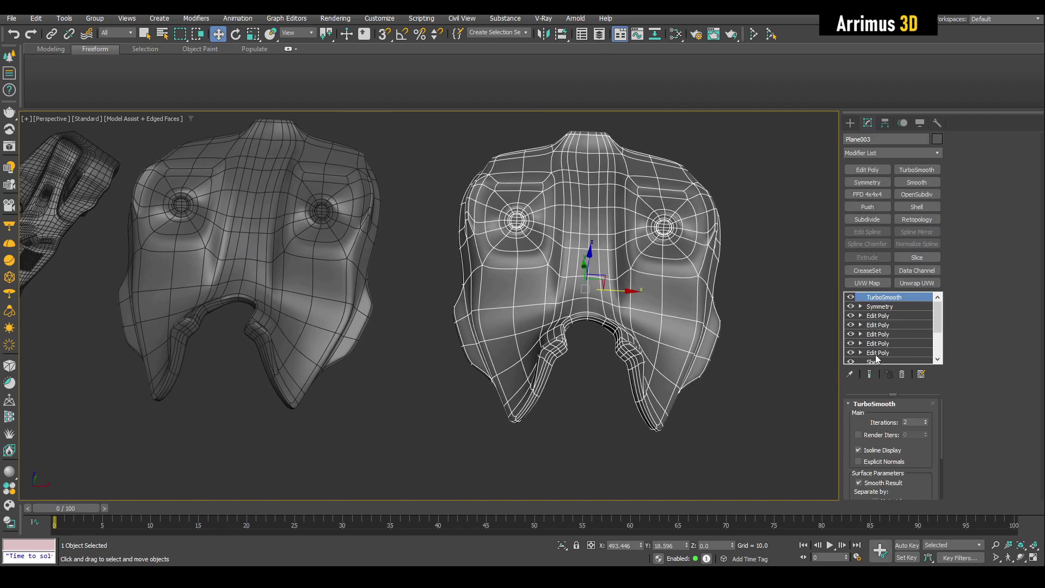
# Delete all modifiers above Shell from the copied plate and raise its base TurboSmooth iterations by one.
pyautogui.keyDown('shift'); pyautogui.click(877, 353); pyautogui.keyUp('shift')
pyautogui.rightClick(876, 353)
pyautogui.click(911, 135)
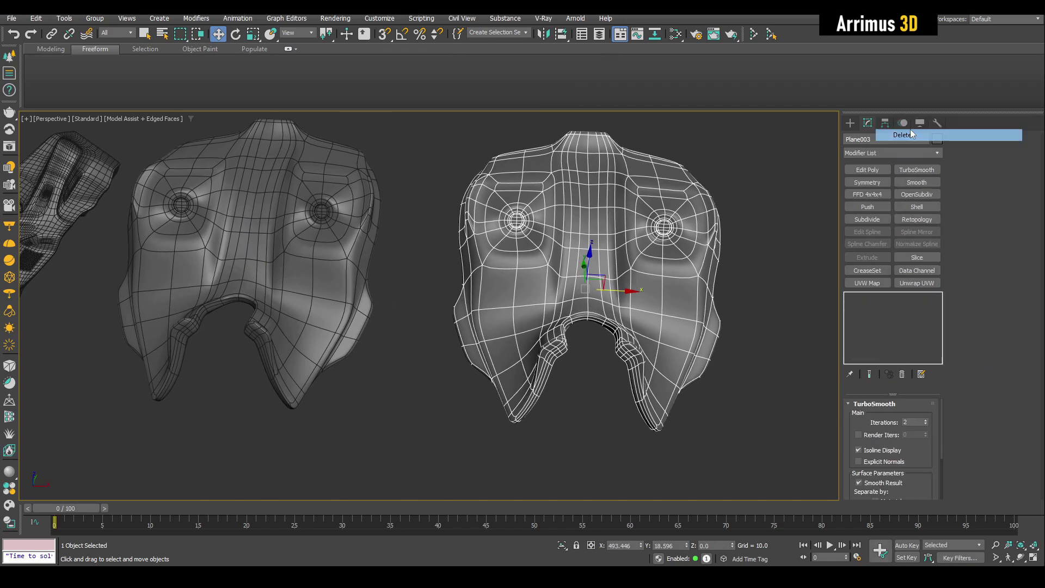
pyautogui.moveTo(729, 276); pyautogui.dragTo(643, 293, button='middle')
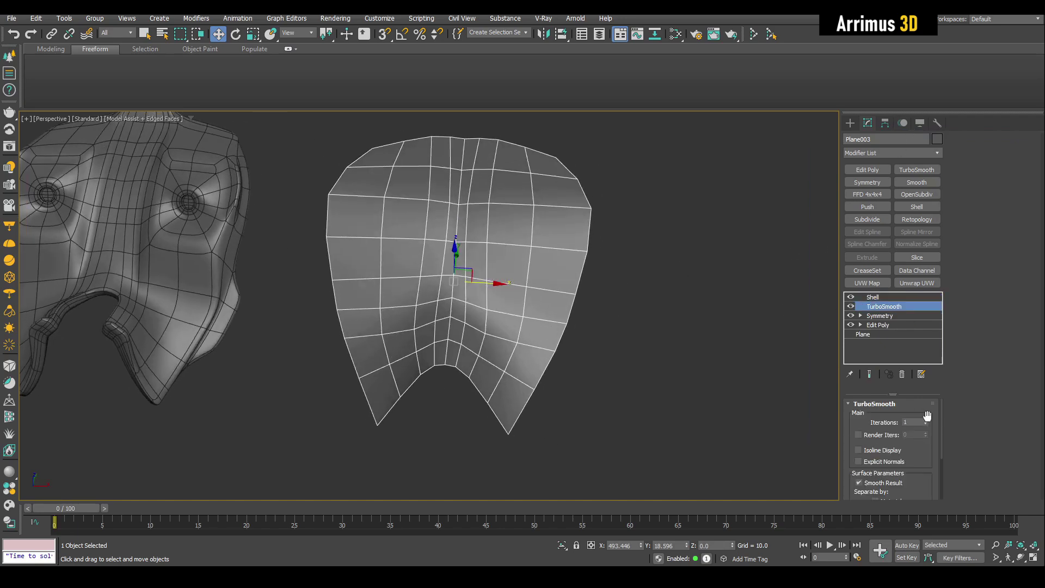
pyautogui.click(926, 420)
pyautogui.moveTo(636, 372); pyautogui.dragTo(650, 366, button='middle')
# Add an Edit Poly above TurboSmooth and delete the central block of polygons, two wide and four tall, above the notch.
pyautogui.hotkey('ctrl', 'e')
pyautogui.scroll(3, 453, 364)
pyautogui.press('4')
pyautogui.press('q')
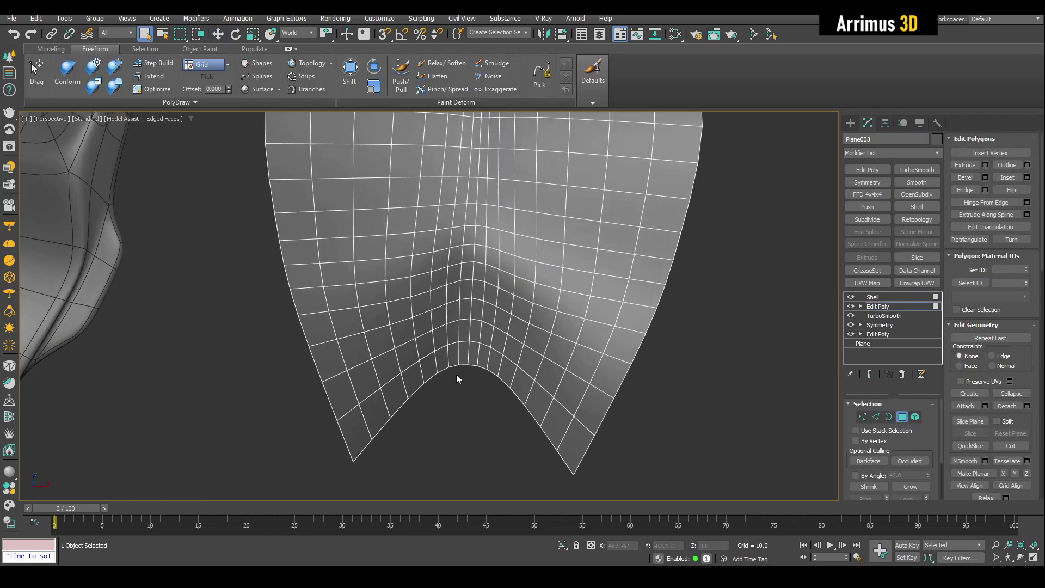
pyautogui.scroll(3, 465, 375)
pyautogui.moveTo(482, 234); pyautogui.dragTo(482, 226)
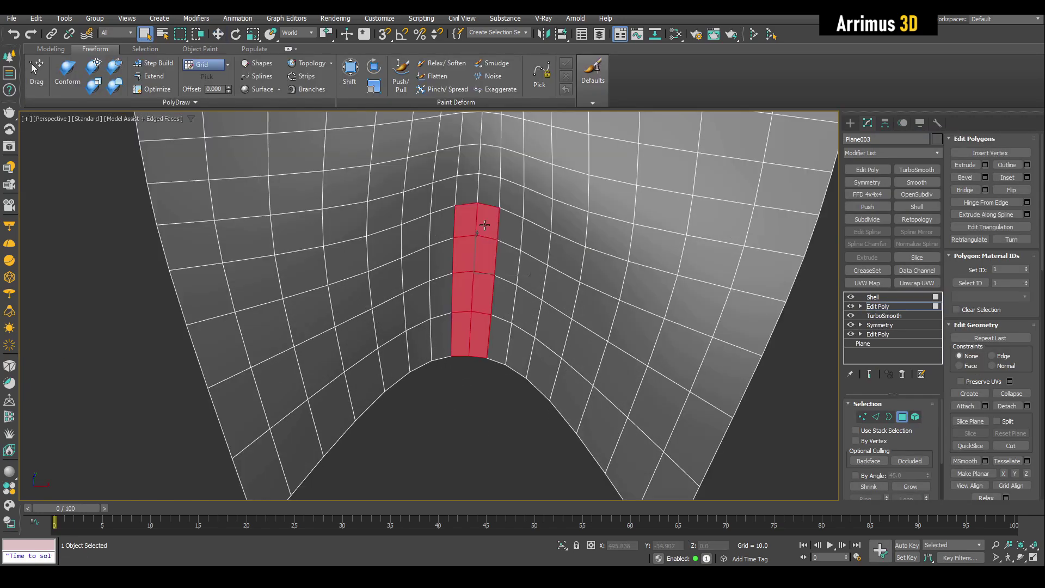
pyautogui.press('Delete')
# Delete a wide block of polygons across the upper end of the central gap to form a T-shaped opening.
pyautogui.keyDown('alt'); pyautogui.moveTo(480, 216); pyautogui.dragTo(387, 249, button='middle'); pyautogui.keyUp('alt')
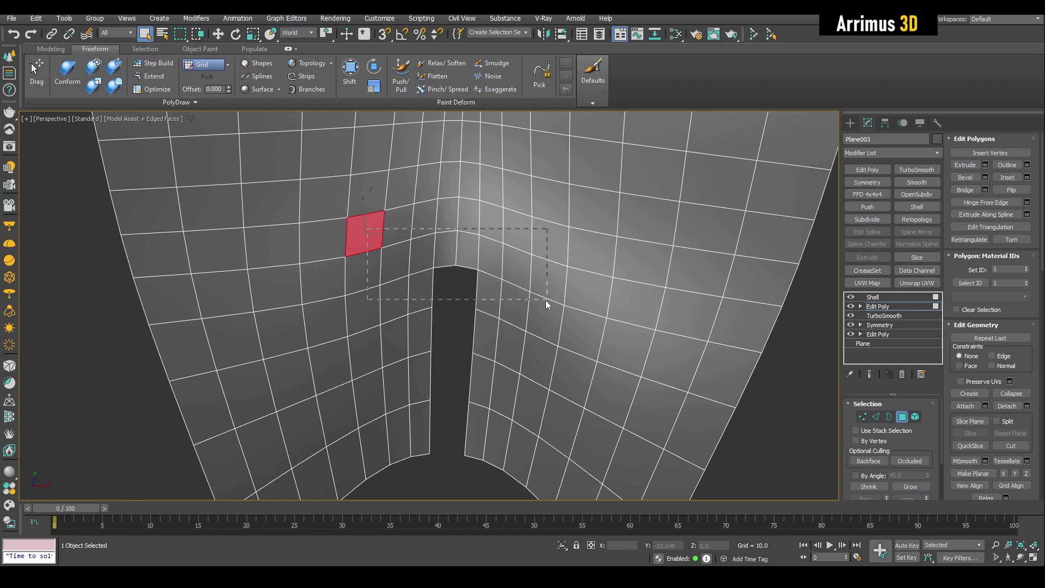
pyautogui.moveTo(545, 300); pyautogui.dragTo(544, 299)
pyautogui.press('Delete')
pyautogui.moveTo(540, 319); pyautogui.dragTo(450, 259, button='middle')
pyautogui.press('4')
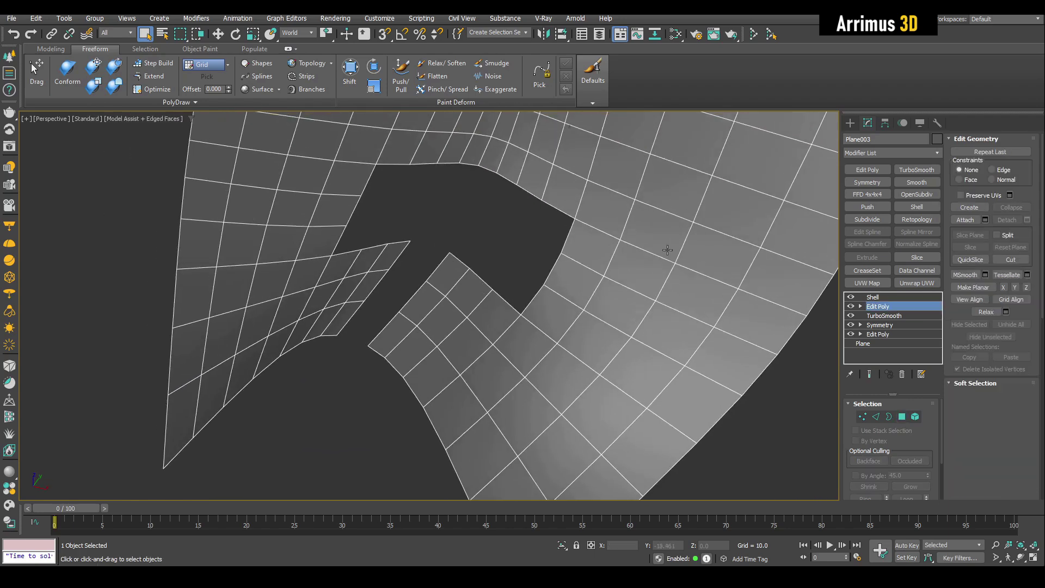
# Select the polygons at the inner end of the tab beside the opening and move them away from the plate's surface.
pyautogui.keyDown('alt'); pyautogui.moveTo(709, 251); pyautogui.dragTo(606, 286, button='middle'); pyautogui.keyUp('alt')
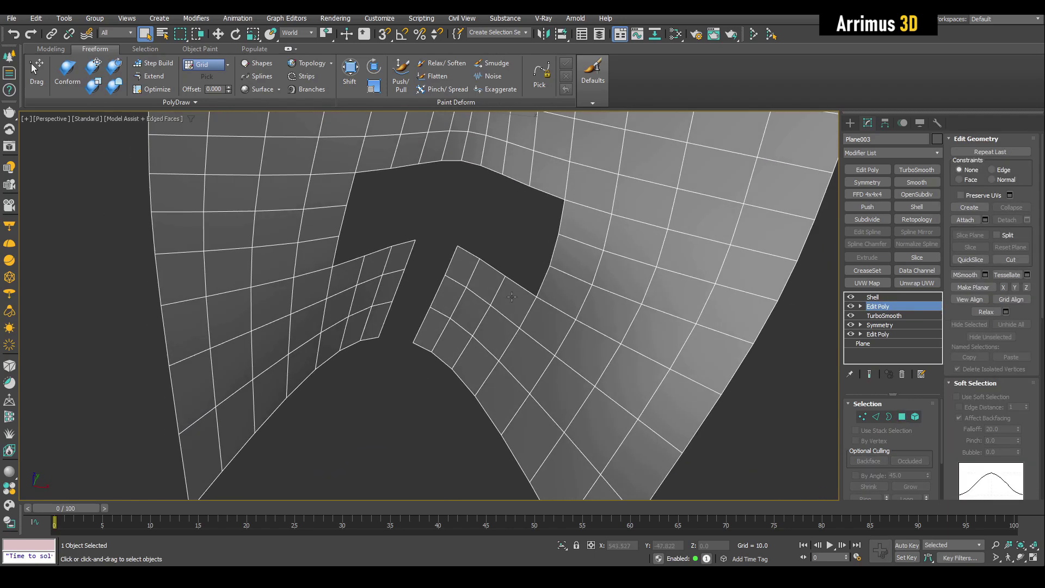
pyautogui.press('4')
pyautogui.keyDown('alt'); pyautogui.moveTo(480, 304); pyautogui.dragTo(493, 309, button='middle'); pyautogui.keyUp('alt')
pyautogui.moveTo(509, 317); pyautogui.dragTo(514, 338)
pyautogui.press('w')
pyautogui.keyDown('alt'); pyautogui.moveTo(514, 337); pyautogui.dragTo(458, 314, button='middle'); pyautogui.keyUp('alt')
pyautogui.moveTo(458, 314); pyautogui.dragTo(450, 373)
pyautogui.keyDown('alt'); pyautogui.moveTo(456, 366); pyautogui.dragTo(436, 361, button='middle'); pyautogui.keyUp('alt')
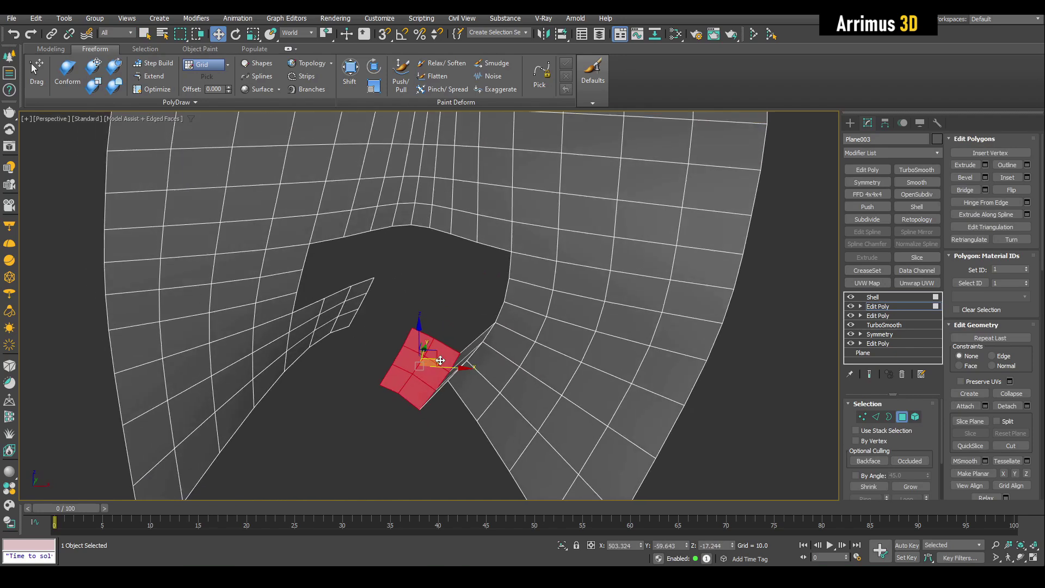
# Complete the modifier stack with Edit Poly, Symmetry and TurboSmooth above Shell and check the smoothed copy's edges.
pyautogui.press('4')
pyautogui.press('q')
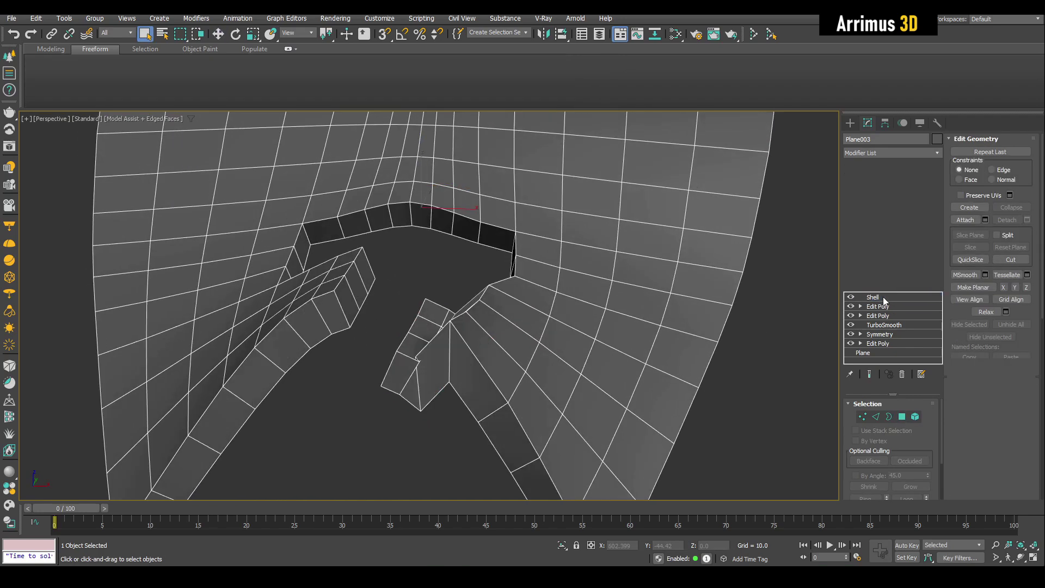
pyautogui.rightClick(885, 301)
pyautogui.click(907, 355)
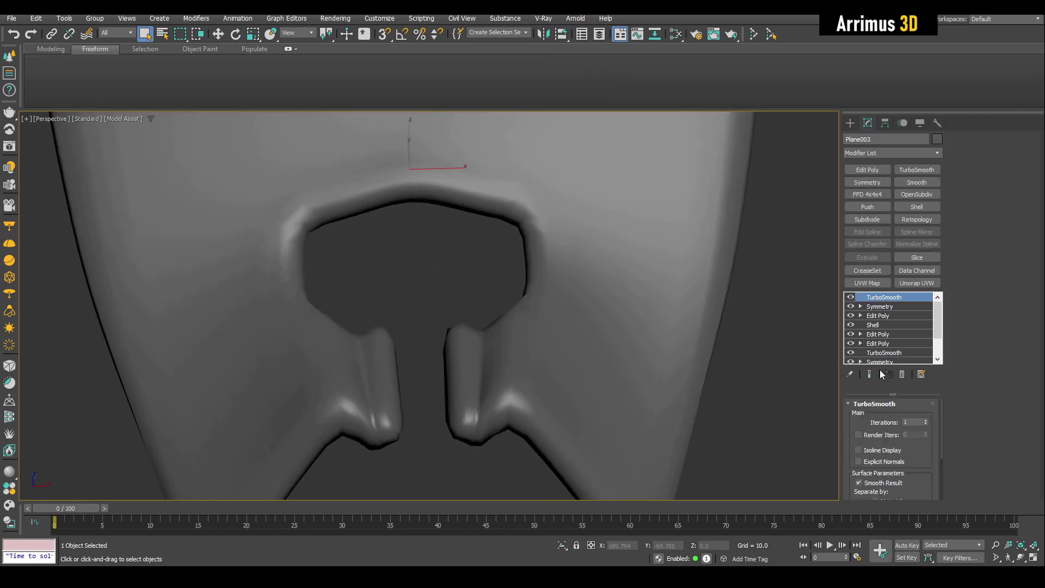
pyautogui.press('F4')
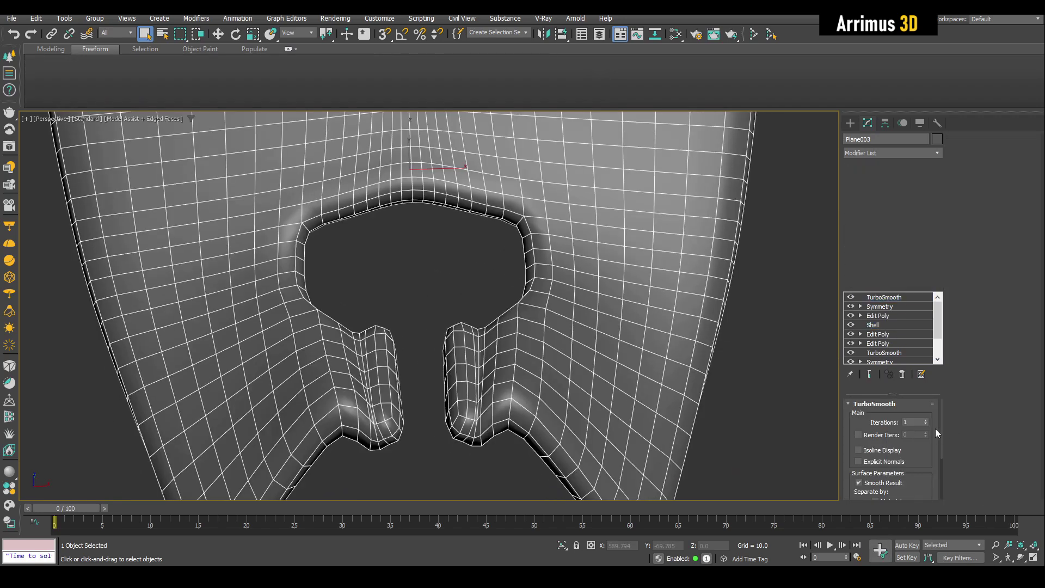
# Set the Shell's outer amount to 4.88 and preview the thickness around the opening without edges.
pyautogui.moveTo(926, 433); pyautogui.dragTo(948, 113)
pyautogui.press('F4')
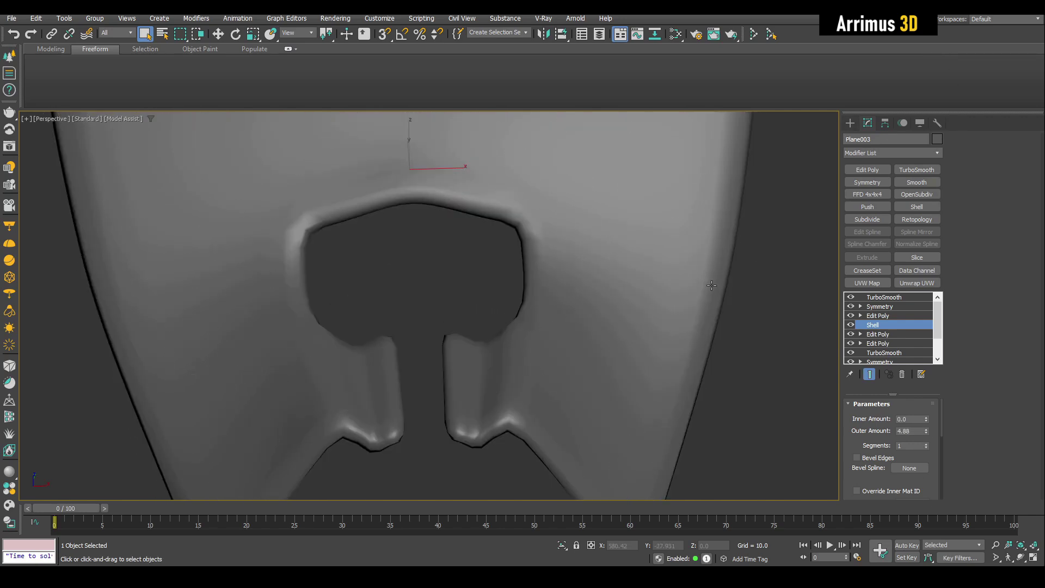
pyautogui.scroll(-3, 620, 287)
pyautogui.keyDown('alt'); pyautogui.moveTo(621, 286); pyautogui.dragTo(556, 322, button='middle'); pyautogui.keyUp('alt')
pyautogui.scroll(3, 531, 299)
# Scale and reposition the block of polygons at the tab's inner end in the upper Edit Poly, checking the smoothed shape.
pyautogui.click(869, 374)
pyautogui.press('F4')
pyautogui.scroll(3, 505, 297)
pyautogui.press('4')
pyautogui.keyDown('alt'); pyautogui.moveTo(505, 297); pyautogui.dragTo(515, 335, button='middle'); pyautogui.keyUp('alt')
pyautogui.press('w')
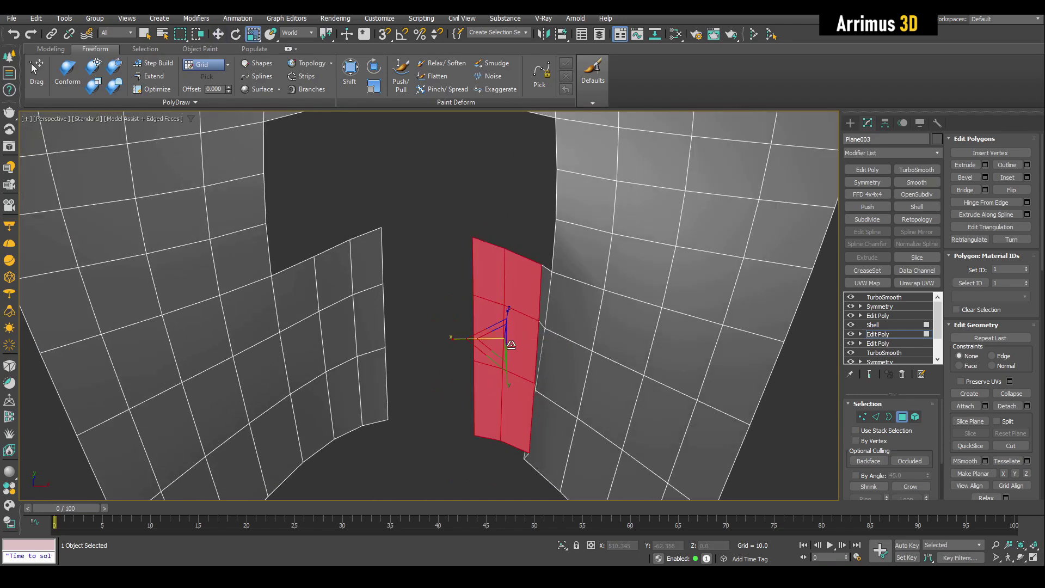
pyautogui.moveTo(498, 344); pyautogui.dragTo(500, 374)
pyautogui.press('w')
pyautogui.keyDown('alt'); pyautogui.moveTo(500, 375); pyautogui.dragTo(503, 361, button='middle'); pyautogui.keyUp('alt')
pyautogui.moveTo(504, 362); pyautogui.dragTo(481, 325)
pyautogui.press('F4')
pyautogui.press('F4')
pyautogui.press('F4')
pyautogui.press('F4')
# Cut two diagonal edges between the tab and the plate and remove the faces between them to notch the opening's corner.
pyautogui.keyDown('alt'); pyautogui.moveTo(481, 325); pyautogui.dragTo(474, 299, button='middle'); pyautogui.keyUp('alt')
pyautogui.press('1')
pyautogui.hotkey('alt', 'c')
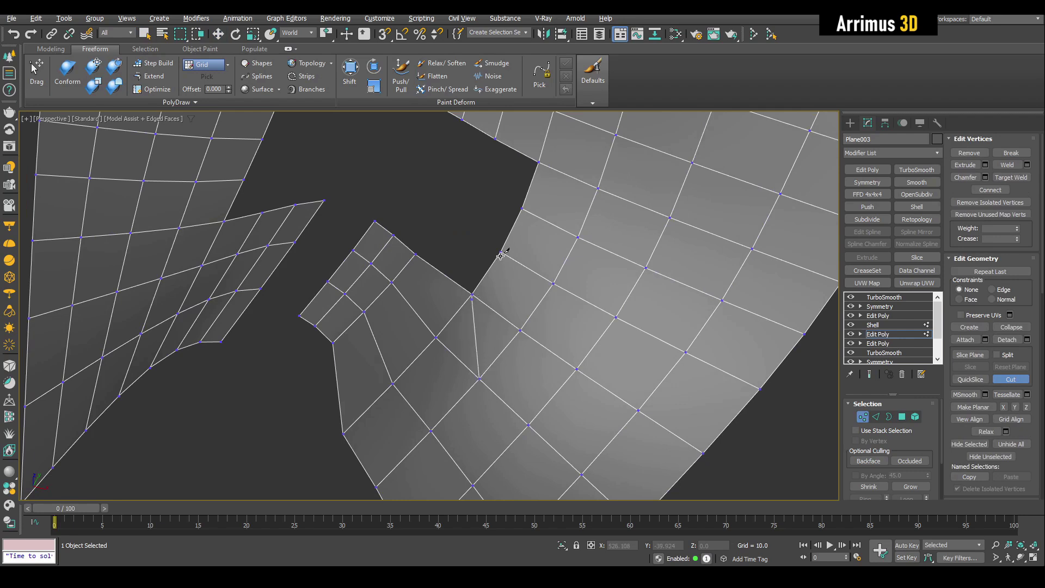
pyautogui.rightClick(515, 337)
pyautogui.press('2')
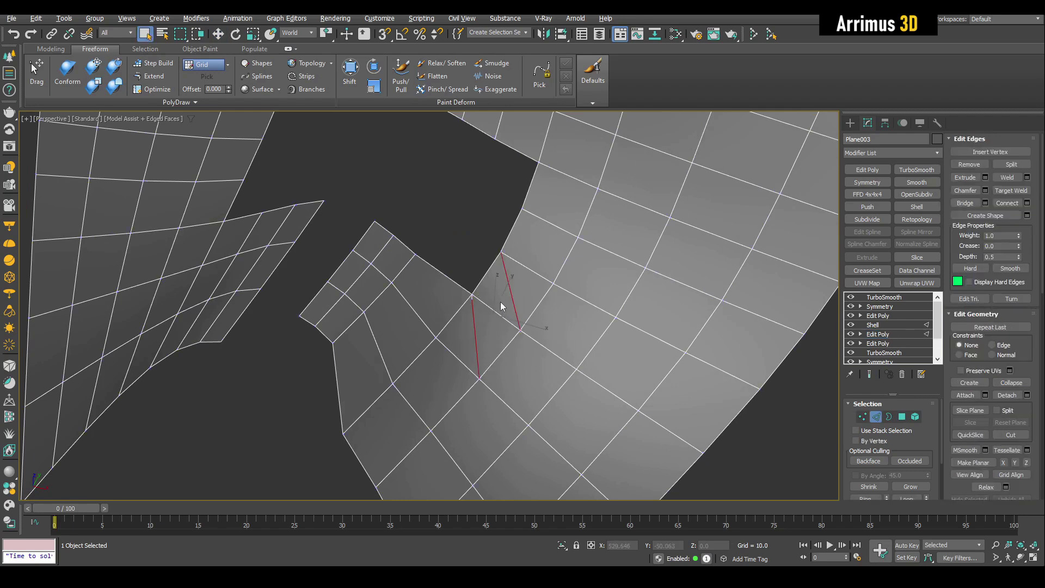
pyautogui.press('1')
pyautogui.moveTo(420, 228); pyautogui.dragTo(559, 419)
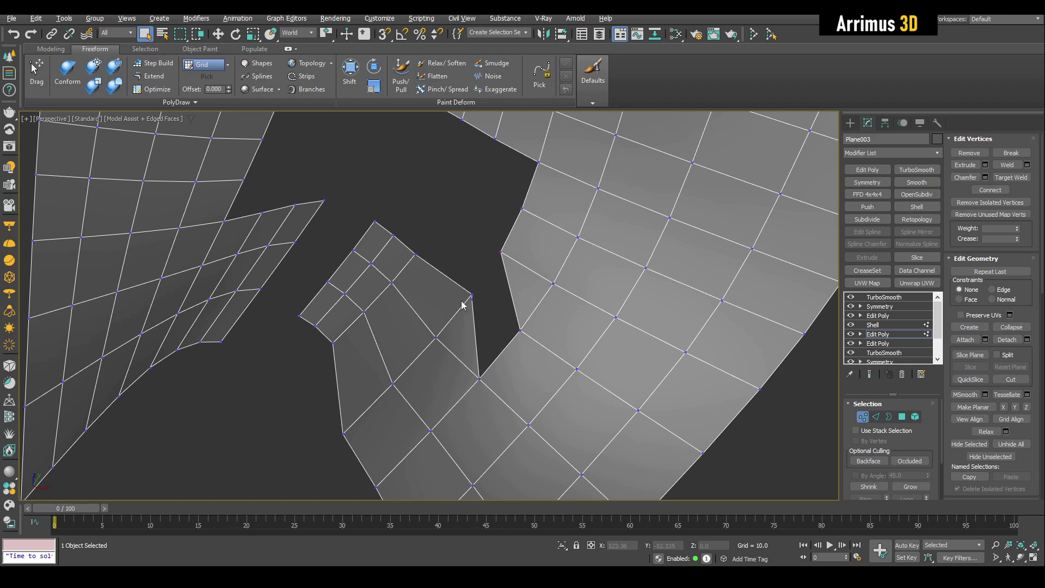
# Slide the tab's corner vertex beside the new notch with the Edge constraint and preview the smoothed opening.
pyautogui.scroll(2, 464, 306)
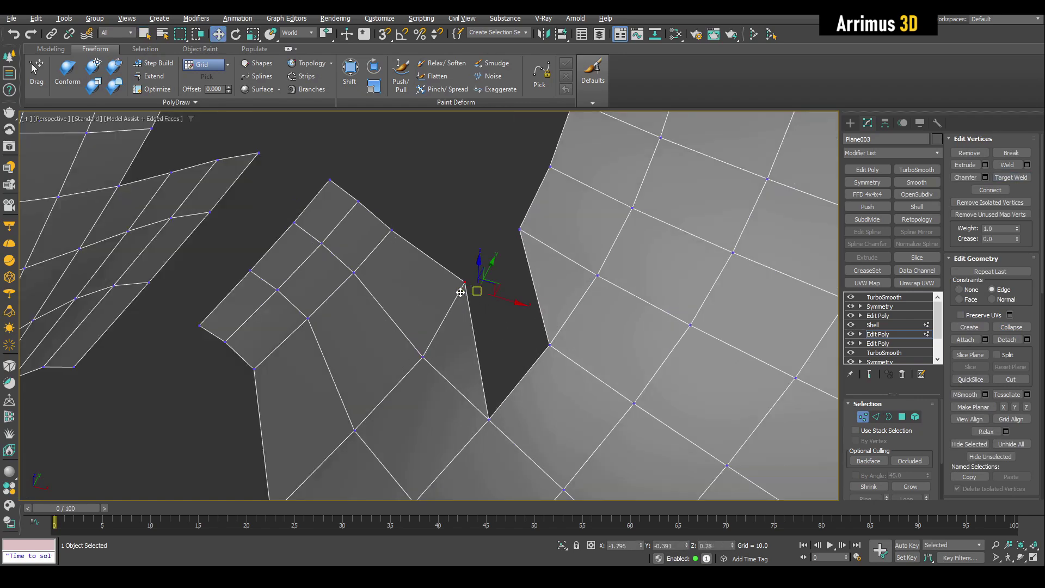
pyautogui.press('F4')
pyautogui.scroll(-10, 452, 307)
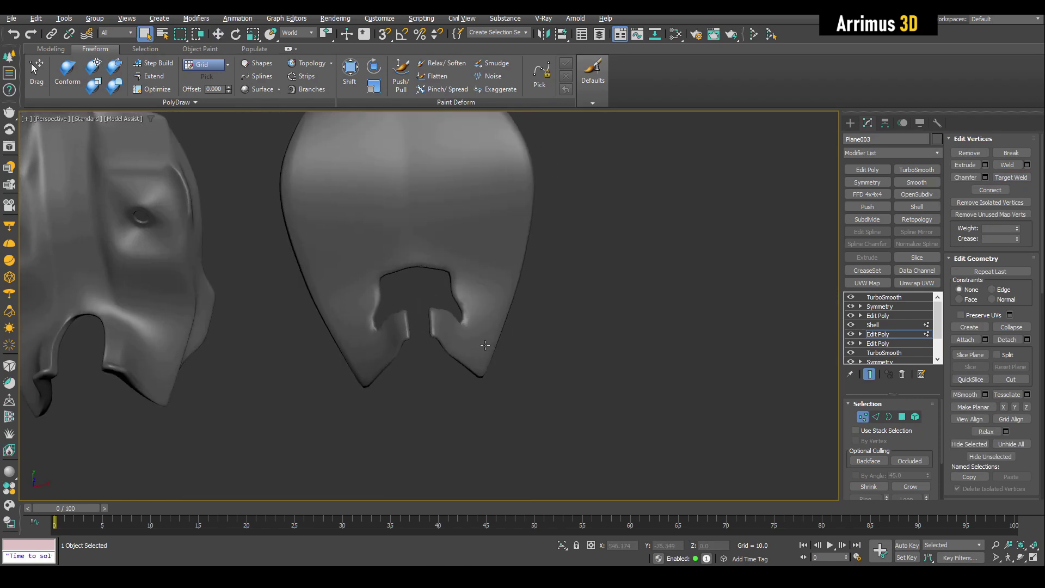
pyautogui.keyDown('alt'); pyautogui.moveTo(452, 309); pyautogui.dragTo(428, 297, button='middle'); pyautogui.keyUp('alt')
pyautogui.scroll(3, 455, 306)
pyautogui.press('F4')
pyautogui.press('/')
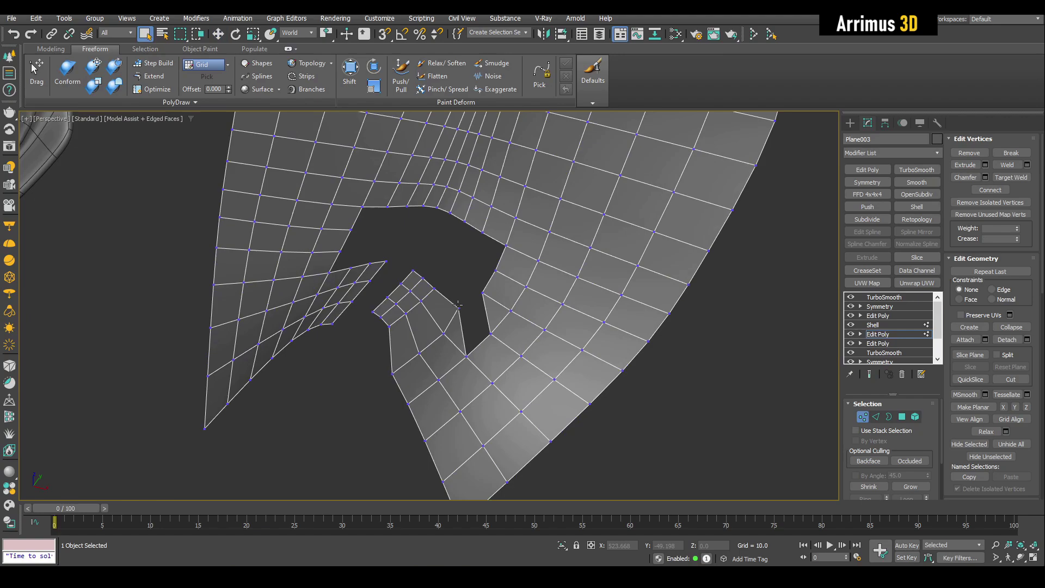
# Add a one-iteration TurboSmooth and another Edit Poly below Shell, and select a two-wide strip of polygons along the tab.
pyautogui.press('2')
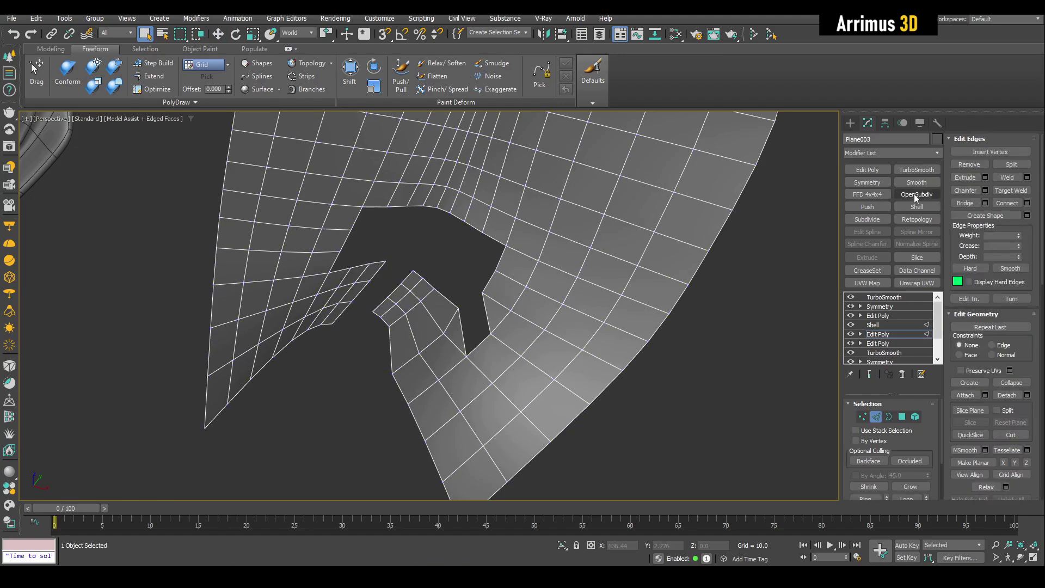
pyautogui.click(917, 170)
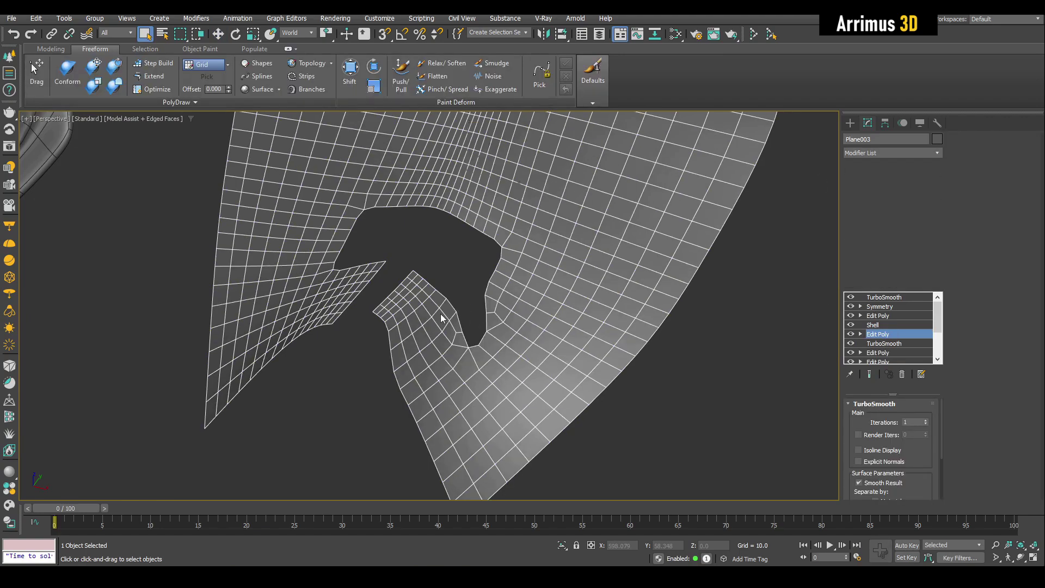
pyautogui.press('4')
pyautogui.scroll(3, 408, 303)
pyautogui.keyDown('alt'); pyautogui.moveTo(408, 303); pyautogui.dragTo(334, 246, button='middle'); pyautogui.keyUp('alt')
pyautogui.moveTo(351, 348); pyautogui.dragTo(351, 349)
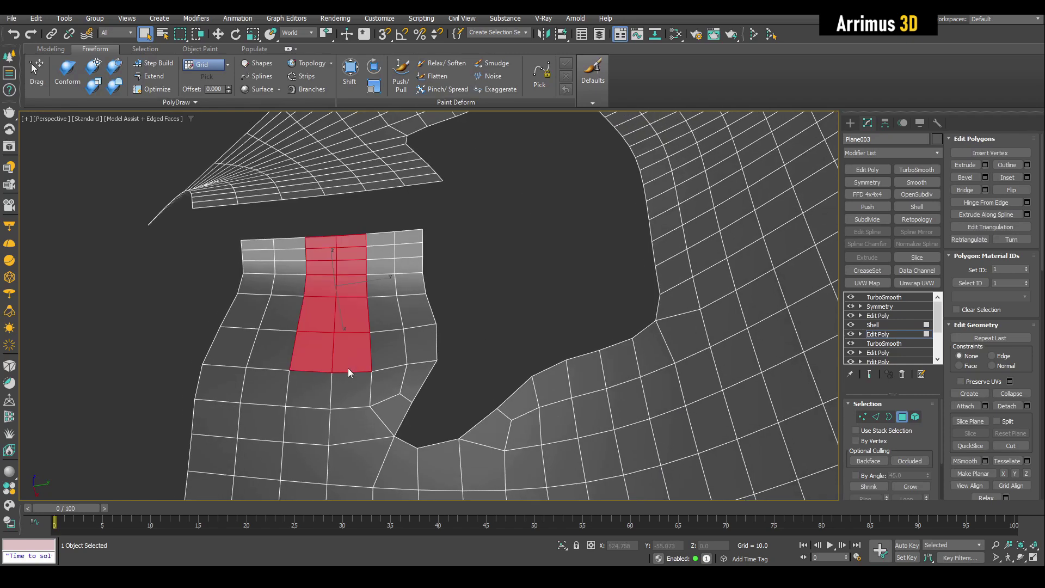
# Move the selected strip of polygons outward from the tab to raise a ridge.
pyautogui.press('w')
pyautogui.press('z')
pyautogui.keyDown('alt'); pyautogui.moveTo(409, 319); pyautogui.dragTo(383, 210, button='middle'); pyautogui.keyUp('alt')
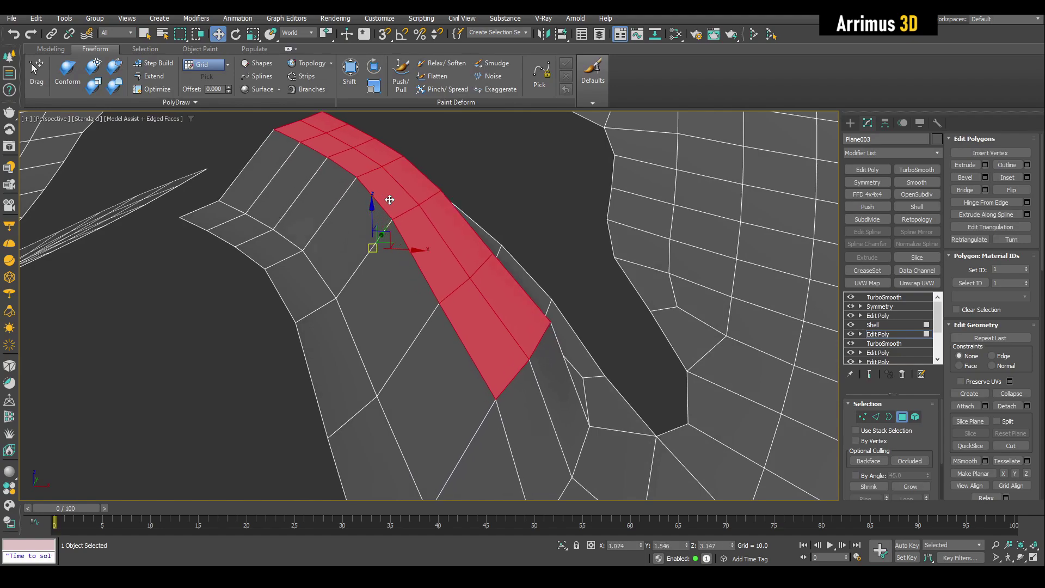
pyautogui.scroll(3, 415, 256)
pyautogui.keyDown('alt'); pyautogui.moveTo(415, 256); pyautogui.dragTo(451, 327, button='middle'); pyautogui.keyUp('alt')
# Select the edges bordering the raised strip on the tab and adjust them to shape the ridge.
pyautogui.press('2')
pyautogui.press('q')
pyautogui.click(494, 398)
pyautogui.keyDown('ctrl'); pyautogui.click(462, 405); pyautogui.keyUp('ctrl')
pyautogui.moveTo(448, 421); pyautogui.dragTo(482, 256, button='middle')
pyautogui.scroll(-3, 510, 346)
pyautogui.keyDown('alt'); pyautogui.moveTo(506, 303); pyautogui.dragTo(550, 280, button='middle'); pyautogui.keyUp('alt')
pyautogui.doubleClick(398, 190)
pyautogui.click(433, 173)
pyautogui.press('w')
pyautogui.press('F4')
# Examine the ridge on the tab from several angles with and without edges.
pyautogui.press('2')
pyautogui.press('q')
pyautogui.scroll(-5, 464, 312)
pyautogui.hotkey('ctrl', 'q')
pyautogui.scroll(4, 455, 273)
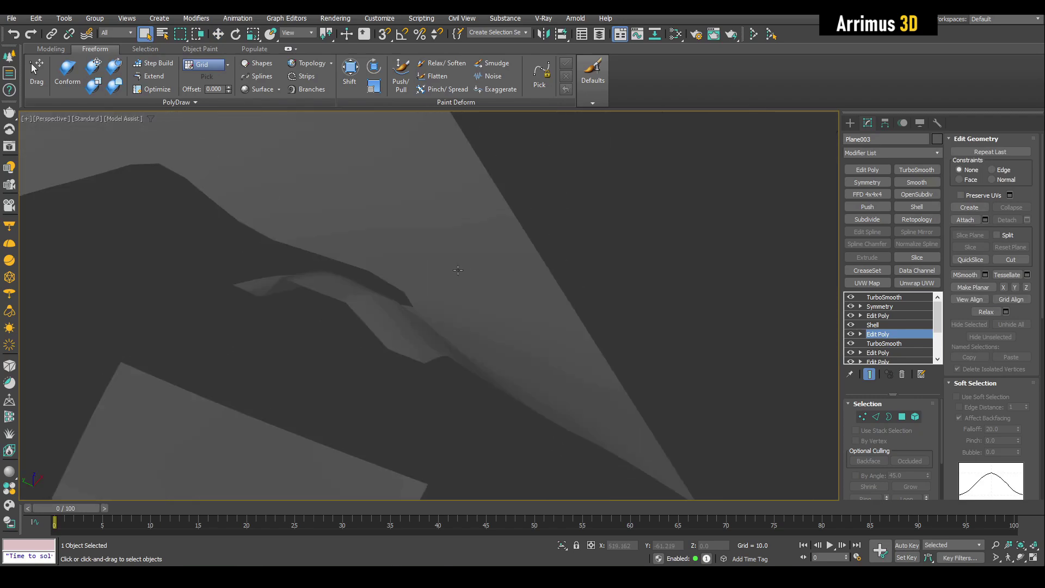
pyautogui.press('F4')
pyautogui.keyDown('alt'); pyautogui.moveTo(430, 311); pyautogui.dragTo(403, 317, button='middle'); pyautogui.keyUp('alt')
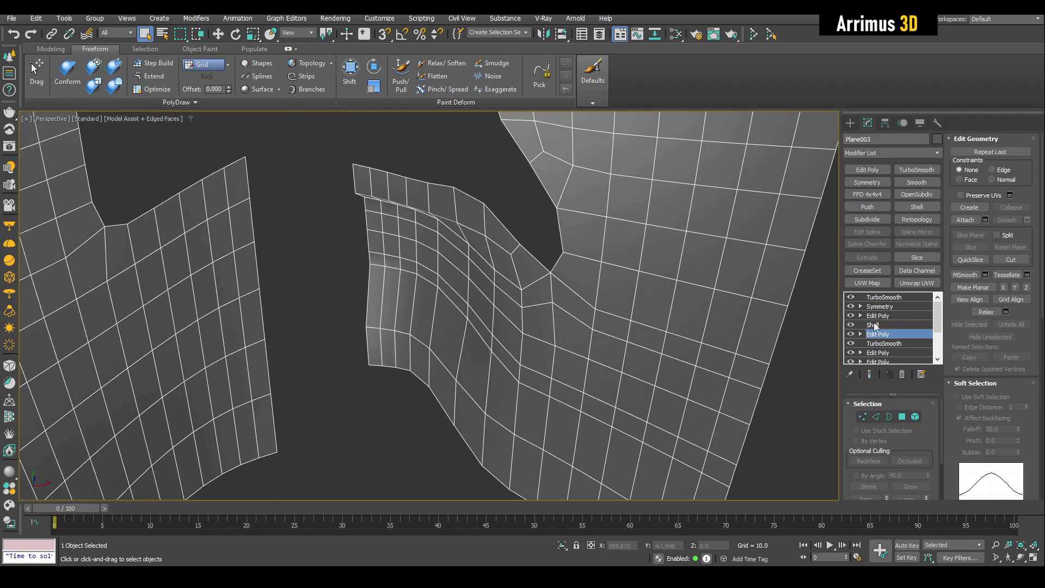
# Add an Edit Poly above Shell and connect the ring of edges through the shell's thickness, adjusting the pinch.
pyautogui.hotkey('shift', 'e')
pyautogui.keyDown('alt'); pyautogui.moveTo(335, 312); pyautogui.dragTo(374, 274, button='middle'); pyautogui.keyUp('alt')
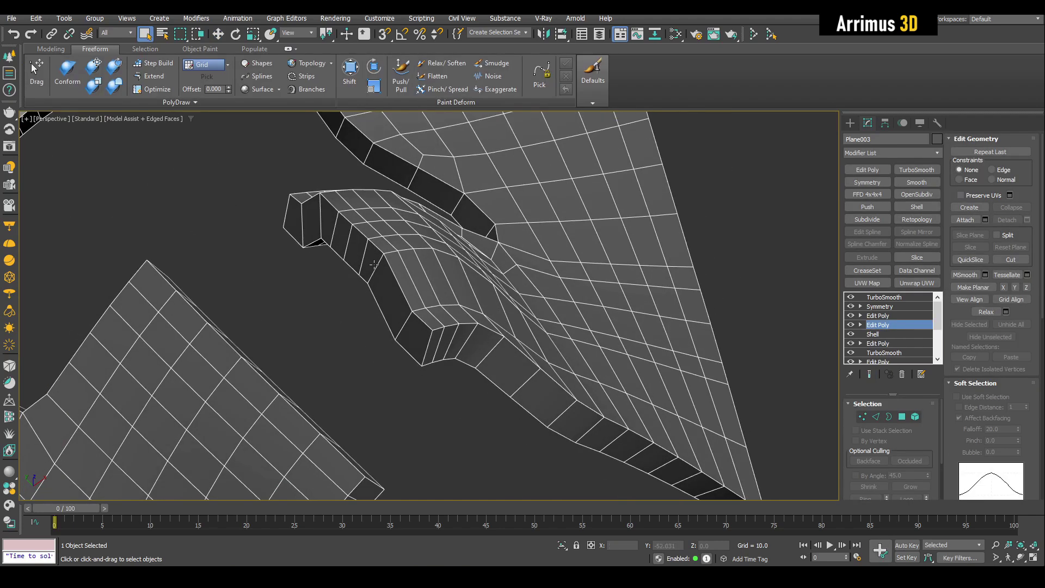
pyautogui.press('2')
pyautogui.hotkey('alt', 'r')
pyautogui.hotkey('ctrl', 'shift', 'e')
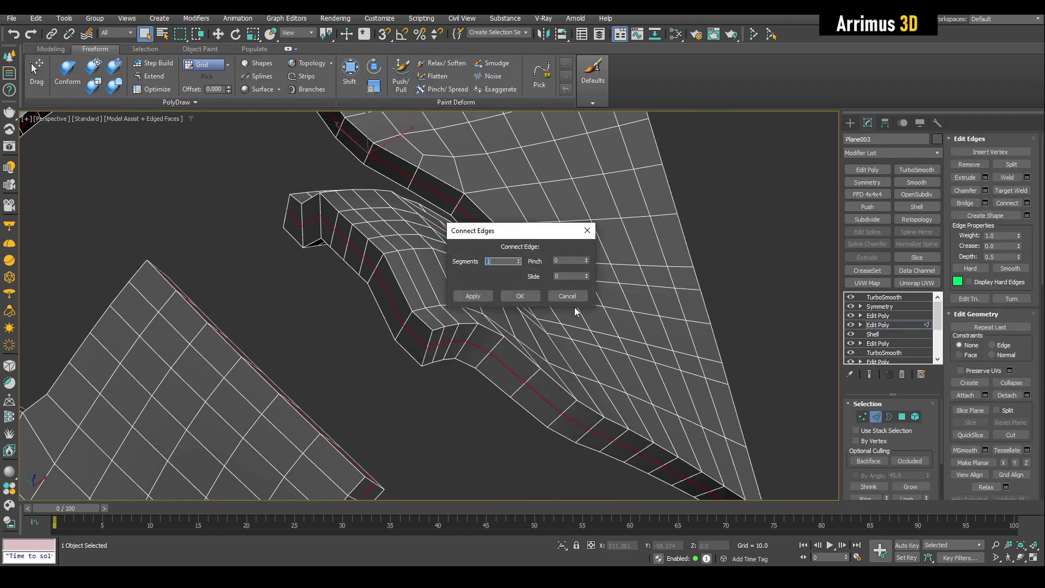
pyautogui.moveTo(586, 260); pyautogui.dragTo(591, 239)
pyautogui.click(522, 297)
# Select the strip of polygons along the tab's side wall and bevel it outward.
pyautogui.press('4')
pyautogui.scroll(3, 381, 287)
pyautogui.click(392, 283)
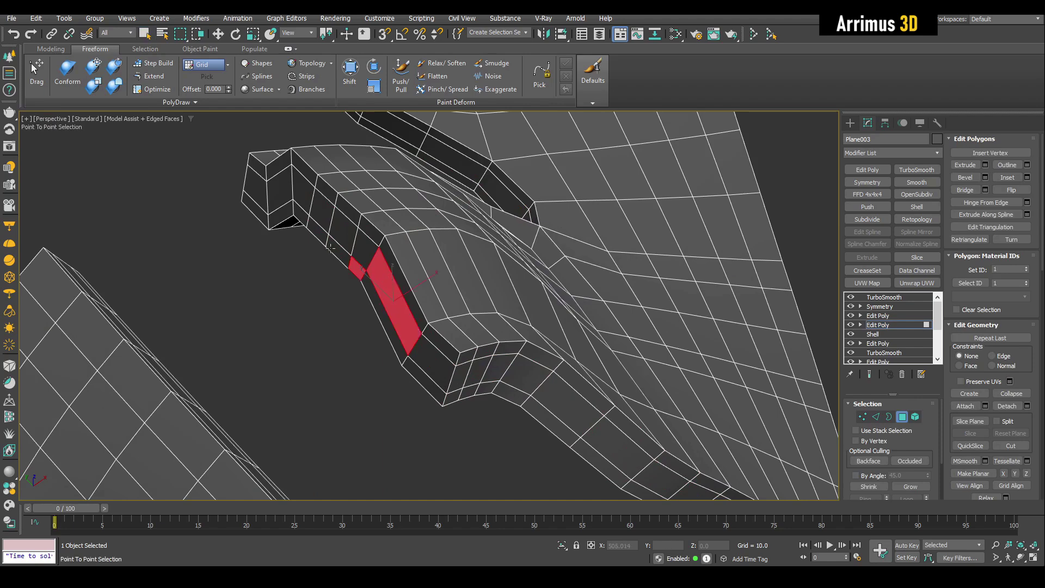
pyautogui.keyDown('ctrl'); pyautogui.keyDown('shift'); pyautogui.click(274, 194); pyautogui.keyUp('shift'); pyautogui.keyUp('ctrl')
pyautogui.keyDown('alt'); pyautogui.moveTo(366, 219); pyautogui.dragTo(345, 224, button='middle'); pyautogui.keyUp('alt')
pyautogui.hotkey('ctrl', 'shift', 'b')
pyautogui.moveTo(345, 225); pyautogui.dragTo(353, 209)
pyautogui.press('w')
pyautogui.keyDown('alt'); pyautogui.moveTo(351, 215); pyautogui.dragTo(335, 300, button='middle'); pyautogui.keyUp('alt')
pyautogui.hotkey('ctrl', 'd')
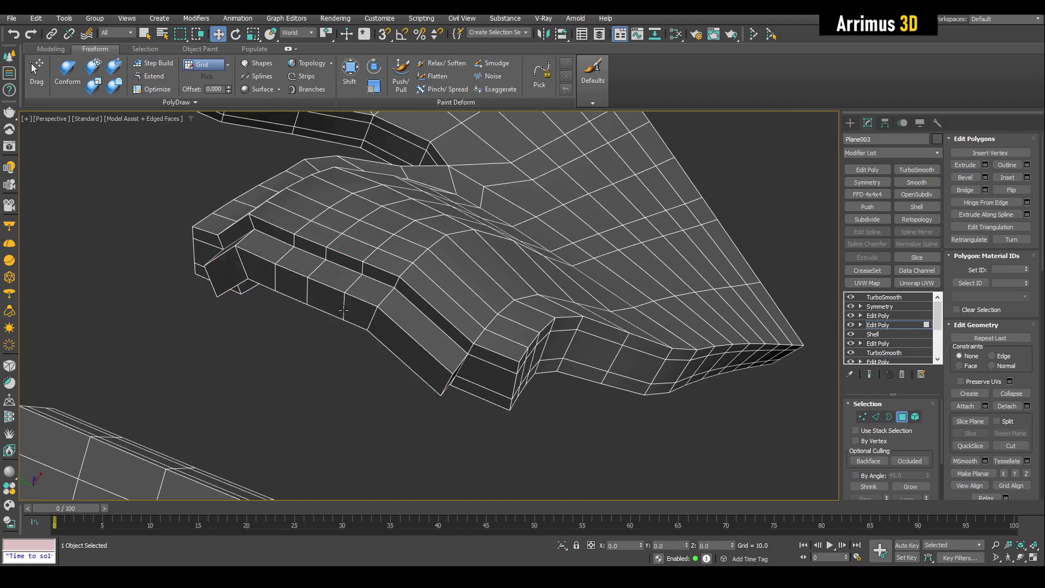
# Select four outer polygons of the extended strip, bevel them outward and scale the end faces down.
pyautogui.click(349, 310)
pyautogui.keyDown('ctrl'); pyautogui.keyDown('shift'); pyautogui.click(258, 269); pyautogui.keyUp('shift'); pyautogui.keyUp('ctrl')
pyautogui.keyDown('alt'); pyautogui.moveTo(258, 269); pyautogui.dragTo(293, 276, button='middle'); pyautogui.keyUp('alt')
pyautogui.scroll(5, 293, 276)
pyautogui.hotkey('ctrl', 'shift', 'b')
pyautogui.scroll(-10, 339, 256)
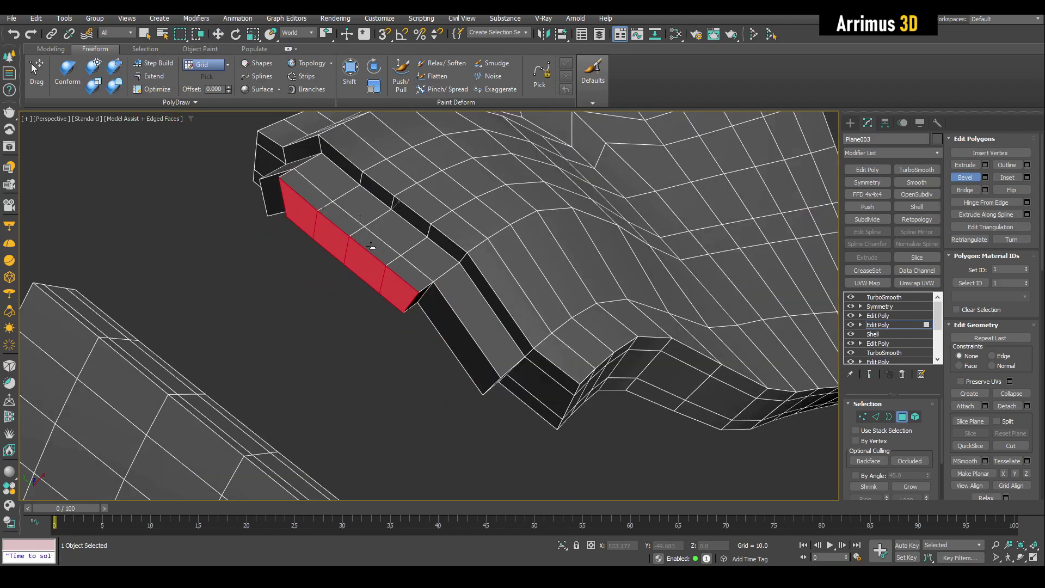
pyautogui.moveTo(371, 246); pyautogui.dragTo(376, 239)
pyautogui.press('r')
pyautogui.moveTo(326, 271); pyautogui.dragTo(333, 296)
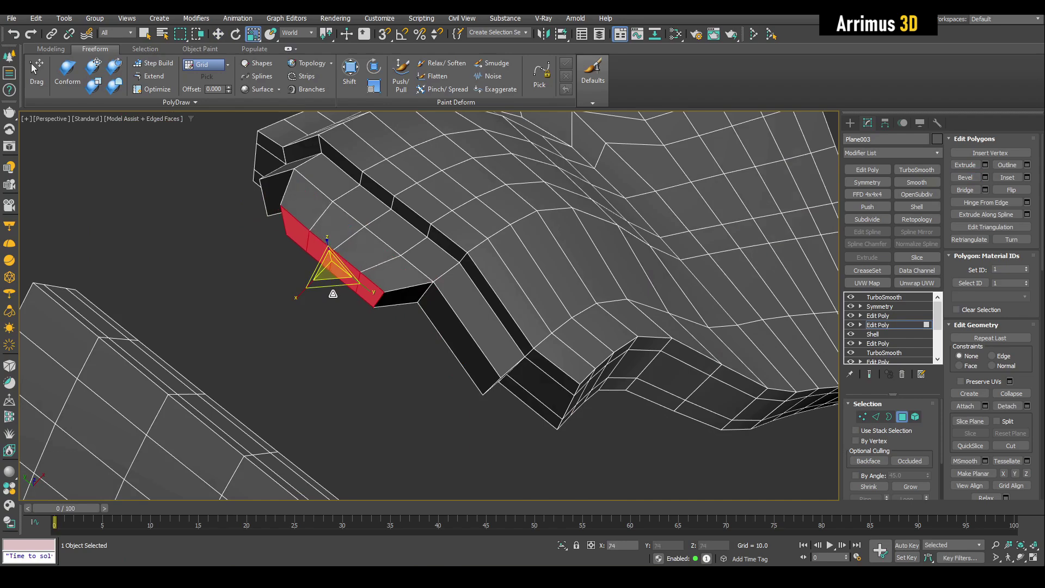
# Move the narrowed end polygons outward to lengthen the projection on the tab.
pyautogui.press('w')
pyautogui.keyDown('alt'); pyautogui.moveTo(332, 314); pyautogui.dragTo(325, 266, button='middle'); pyautogui.keyUp('alt')
pyautogui.moveTo(402, 183); pyautogui.dragTo(381, 180)
pyautogui.press('F4')
pyautogui.press('F4')
# Select the L-shaped run of polygons along the upper and outer border of the tab's projection.
pyautogui.press('1')
pyautogui.press('q')
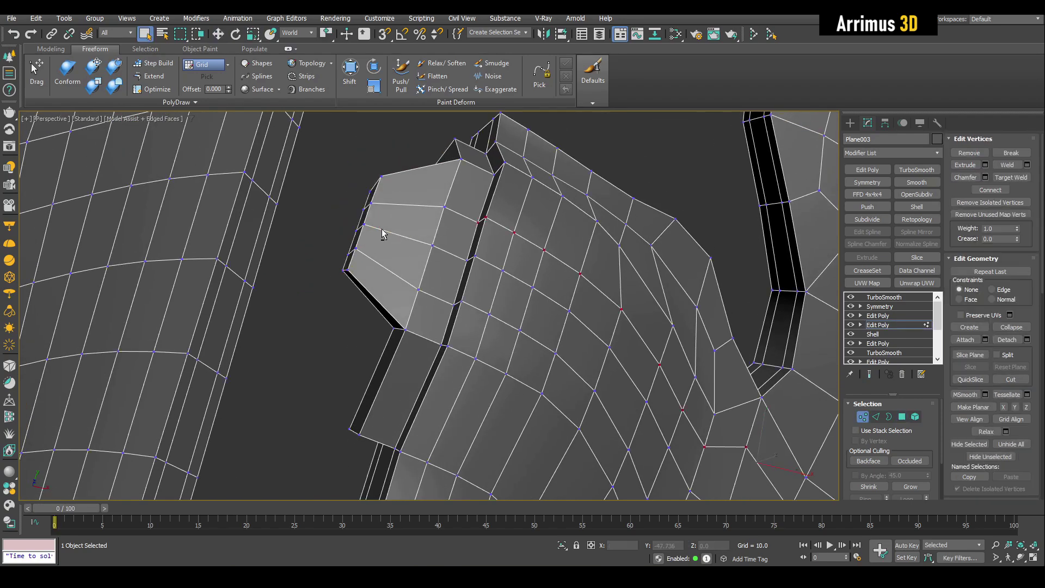
pyautogui.click(391, 227)
pyautogui.scroll(3, 390, 227)
pyautogui.press('w')
pyautogui.press('4')
pyautogui.press('q')
pyautogui.click(364, 244)
pyautogui.keyDown('shift'); pyautogui.click(389, 168); pyautogui.keyUp('shift')
pyautogui.keyDown('alt'); pyautogui.moveTo(440, 189); pyautogui.dragTo(407, 236, button='middle'); pyautogui.keyUp('alt')
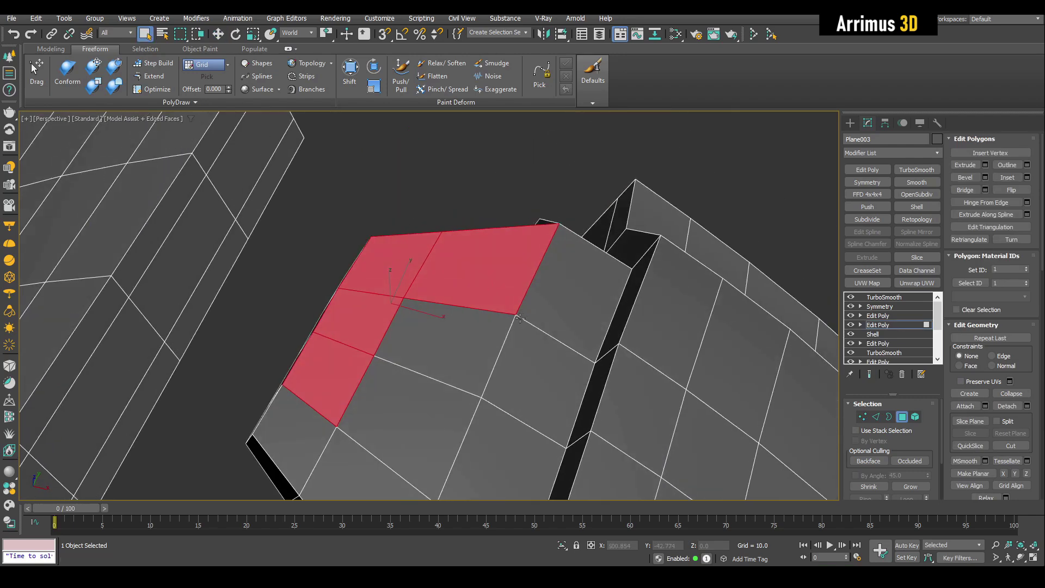
# Slide the vertex at the inner corner of the L-shaped area along its edge, using the Edge constraint.
pyautogui.press('1')
pyautogui.keyDown('alt'); pyautogui.moveTo(518, 321); pyautogui.dragTo(419, 313, button='middle'); pyautogui.keyUp('alt')
pyautogui.press('4')
pyautogui.press('1')
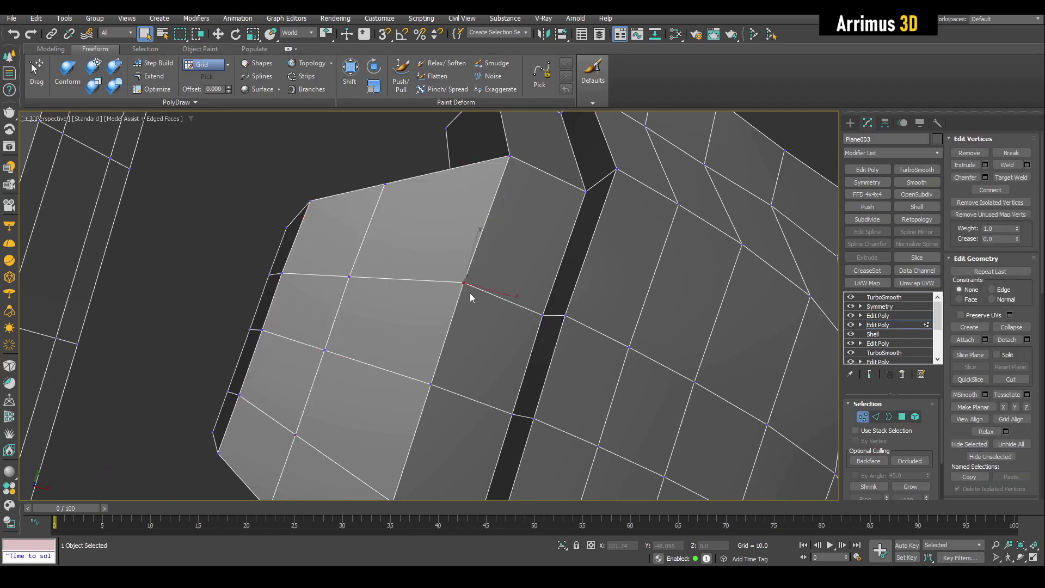
pyautogui.press('w')
pyautogui.click(463, 281)
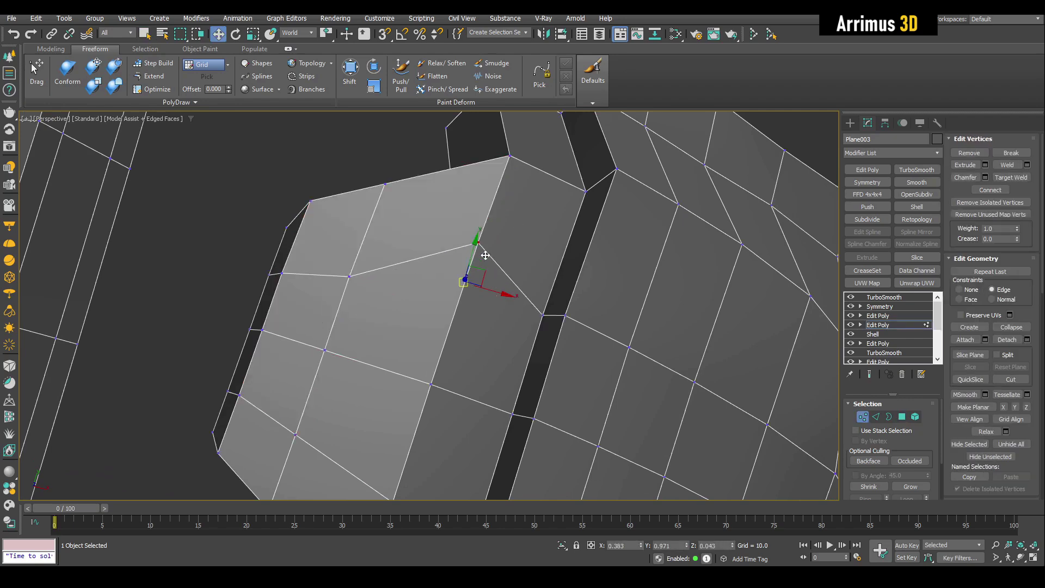
# Bevel the L-shaped polygons outward into a raised rim on the tab's projection.
pyautogui.press('4')
pyautogui.press('q')
pyautogui.keyDown('alt'); pyautogui.moveTo(359, 232); pyautogui.dragTo(338, 240, button='middle'); pyautogui.keyUp('alt')
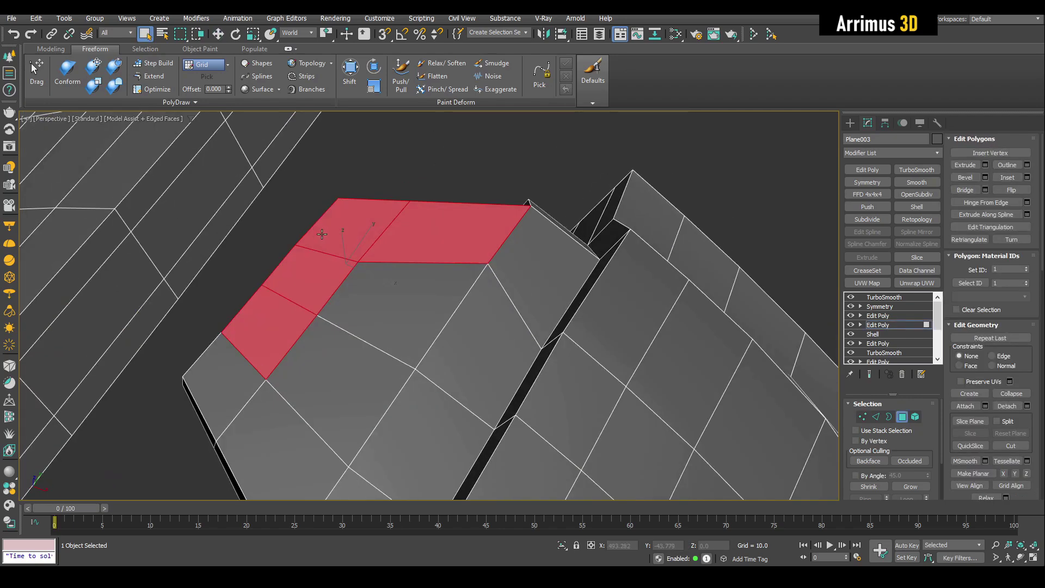
pyautogui.hotkey('ctrl', 'shift', 'b')
pyautogui.moveTo(351, 243); pyautogui.dragTo(358, 231)
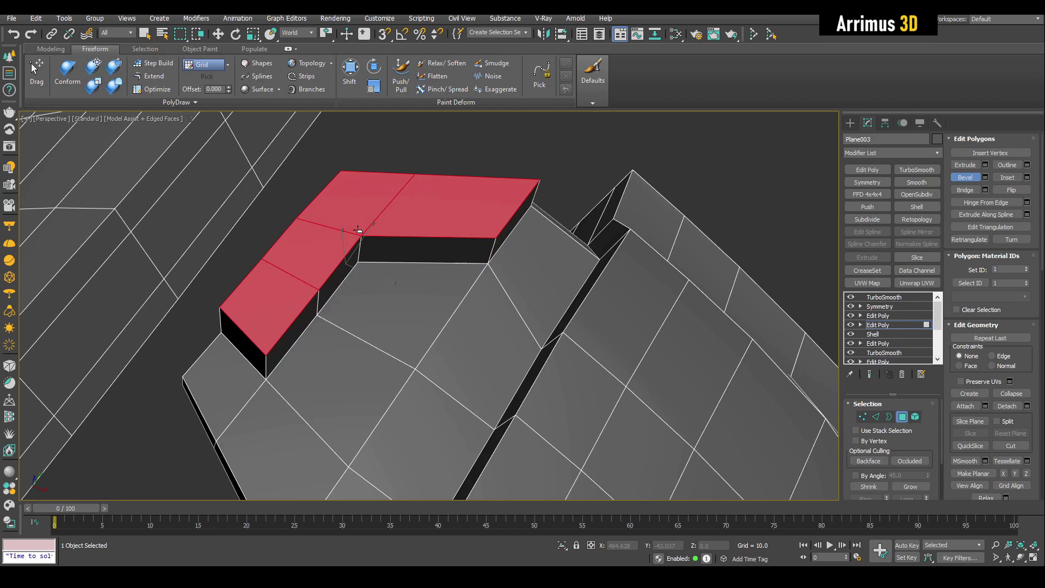
pyautogui.moveTo(359, 231); pyautogui.dragTo(359, 233)
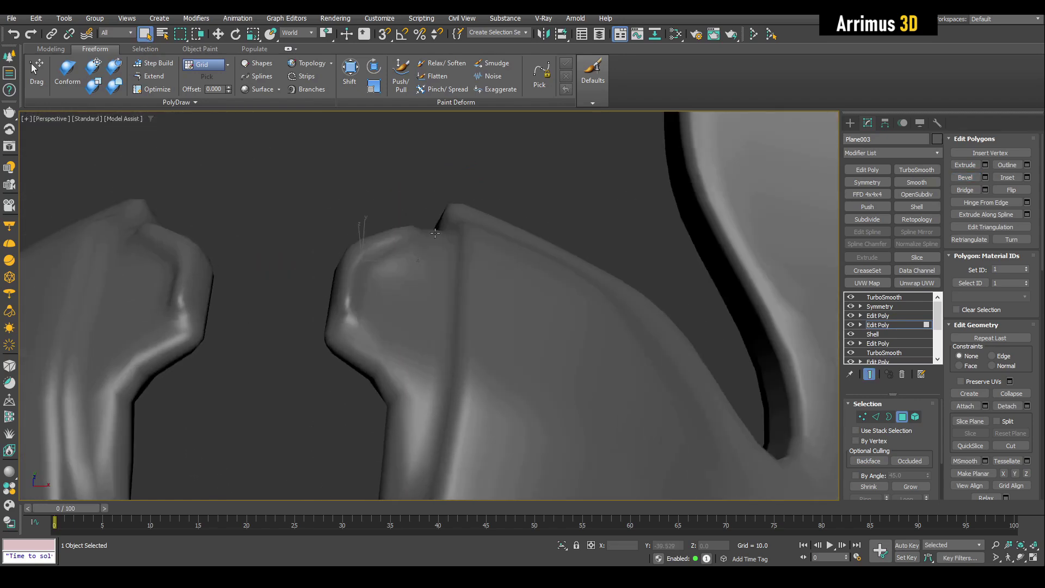
# Set the TurboSmooth iterations to 2 and tessellate the whole mesh in an additional Edit Poly below Symmetry.
pyautogui.click(887, 297)
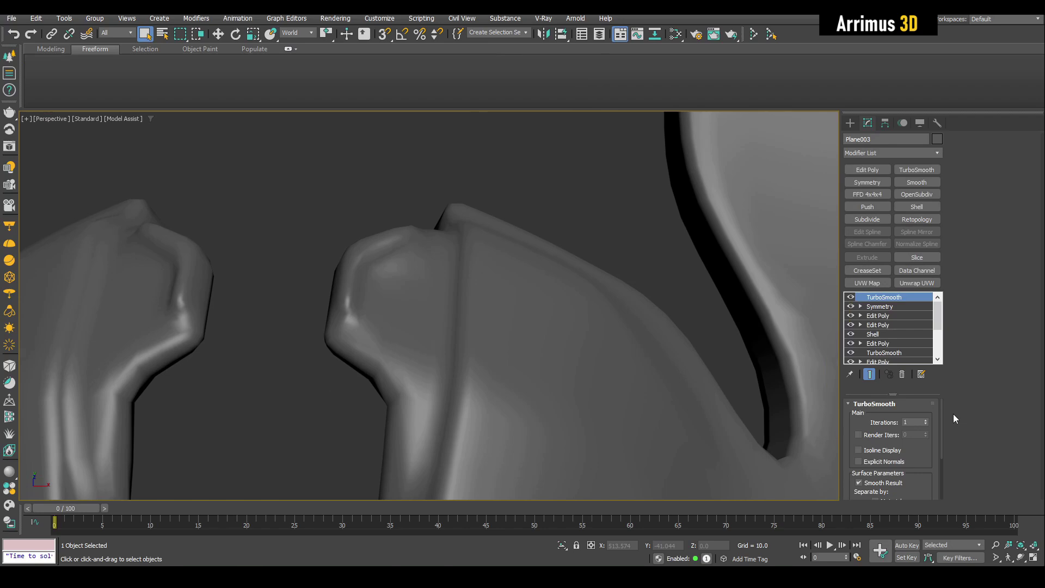
pyautogui.click(926, 420)
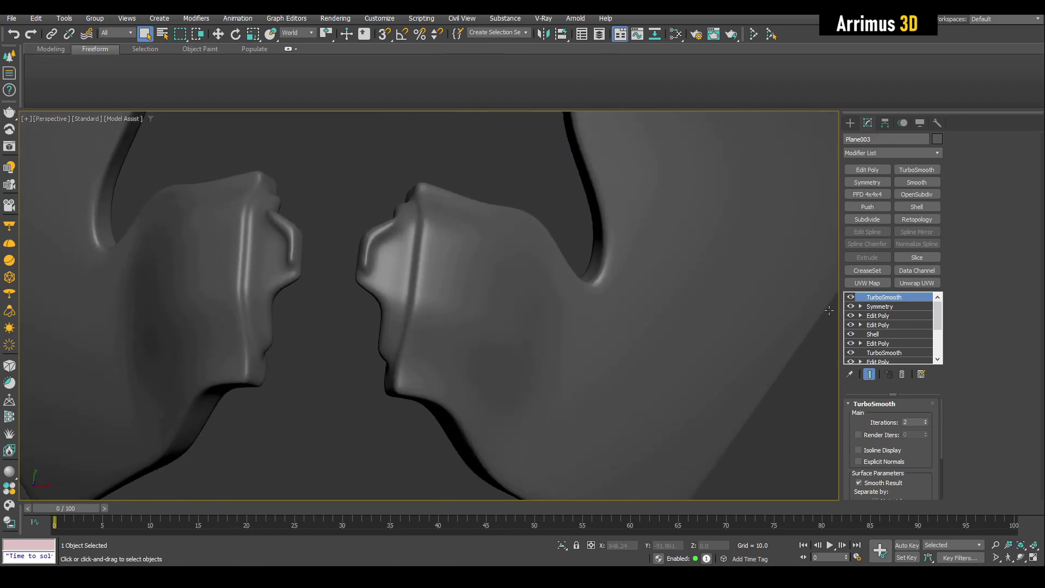
pyautogui.press('F4')
pyautogui.click(885, 325)
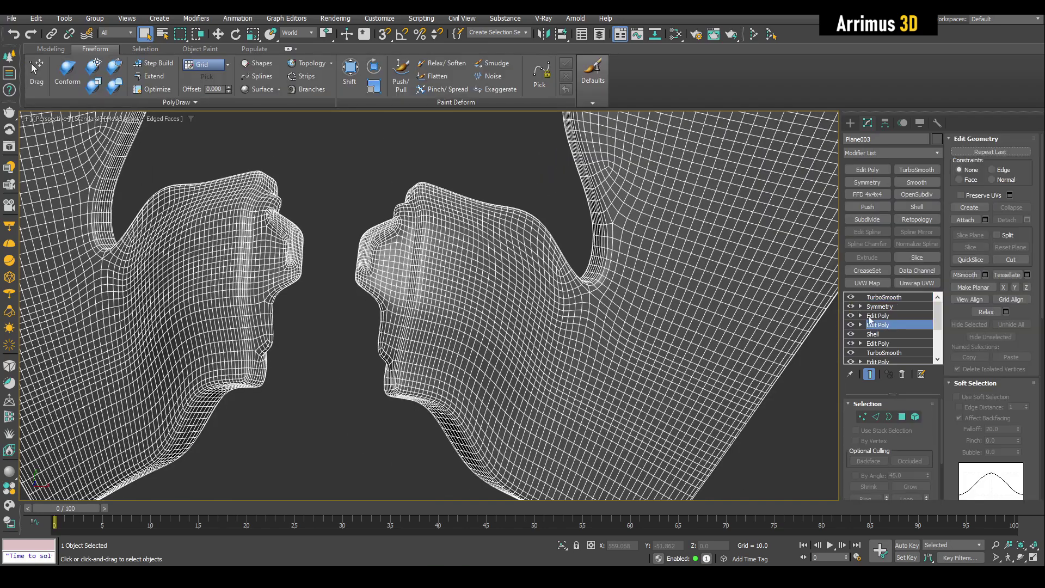
pyautogui.press('1')
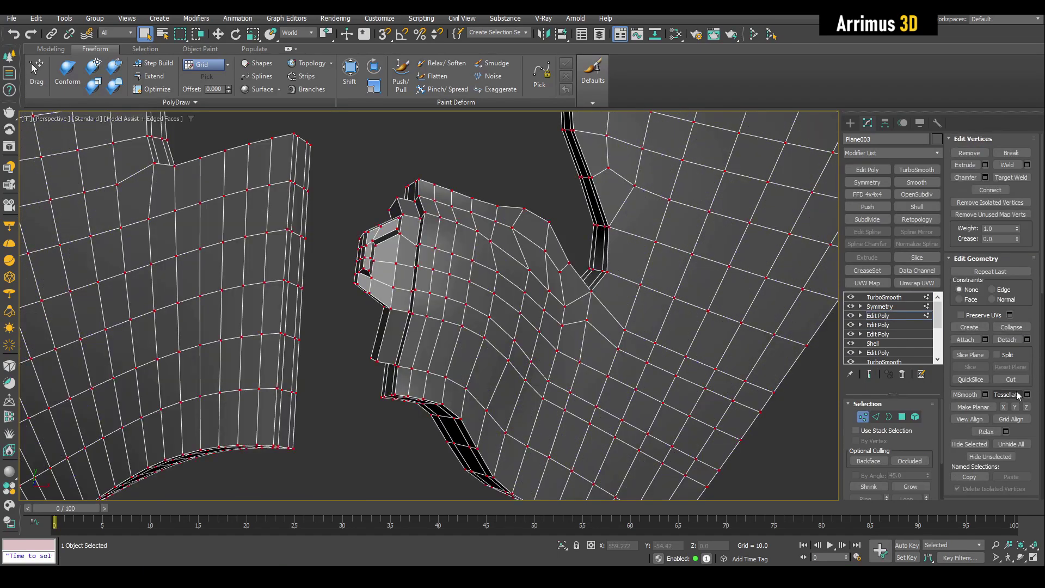
pyautogui.click(1017, 395)
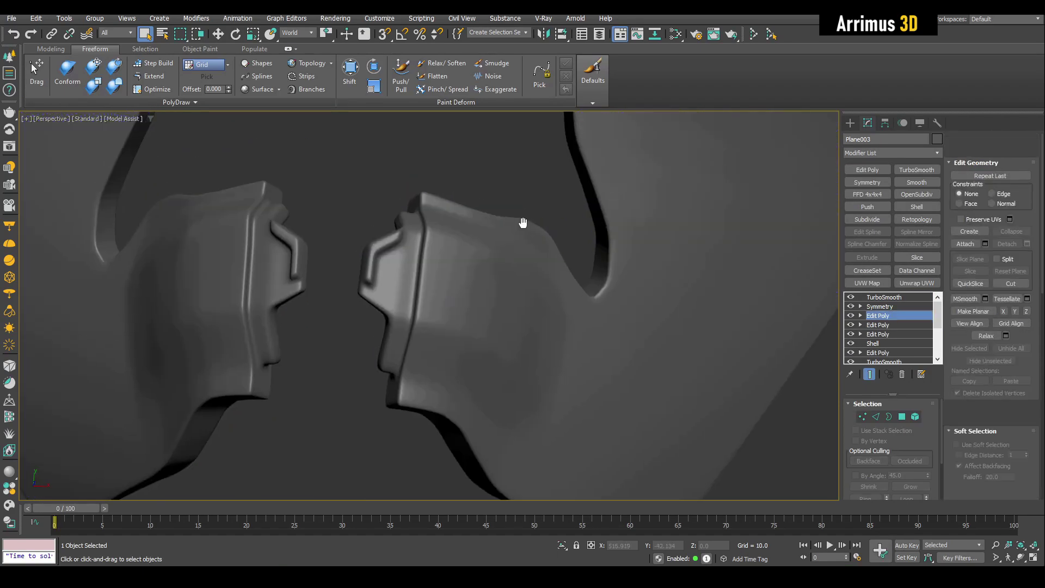
# Examine the tessellated plate's tabs and curved surface from several angles with and without edges.
pyautogui.moveTo(522, 226)
pyautogui.keyDown('alt'); pyautogui.mouseDown(button='middle')
pyautogui.moveTo(496, 201)
pyautogui.moveTo(531, 221)
pyautogui.moveTo(518, 299)
pyautogui.moveTo(562, 387)
pyautogui.mouseUp(button='middle'); pyautogui.keyUp('alt')
pyautogui.moveTo(585, 335); pyautogui.dragTo(495, 340, button='middle')
pyautogui.moveTo(589, 248); pyautogui.dragTo(566, 303, button='middle')
pyautogui.press('F4')
pyautogui.scroll(8, 573, 275)
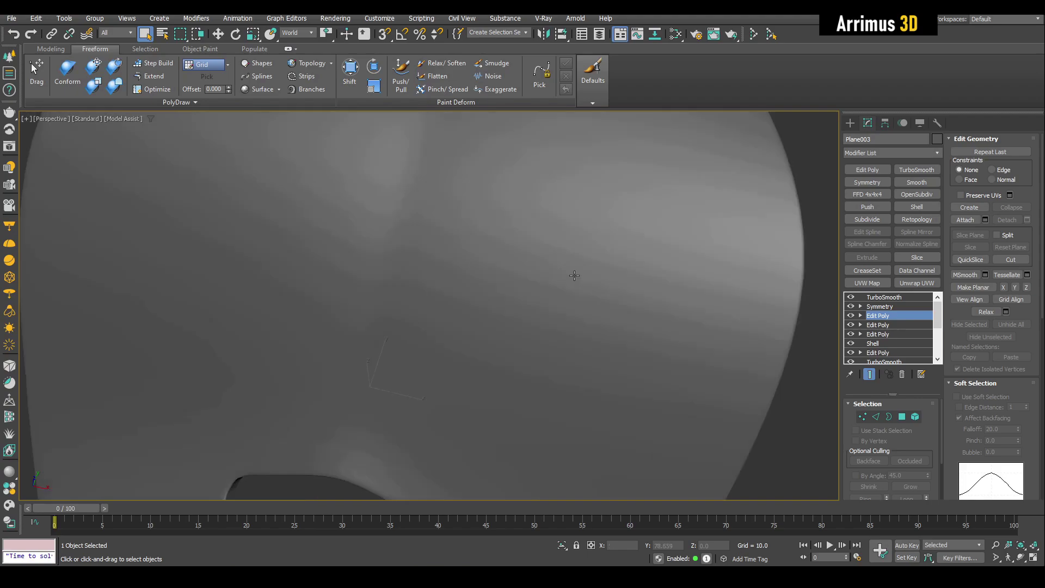
pyautogui.scroll(-10, 571, 257)
pyautogui.press('F4')
pyautogui.scroll(2, 337, 223)
pyautogui.press('F4')
pyautogui.press('F4')
pyautogui.scroll(5, 625, 297)
# Clear the selection and inspect the perforations and lower tips of the first armour plate.
pyautogui.click(714, 362)
pyautogui.keyDown('alt'); pyautogui.moveTo(707, 363); pyautogui.dragTo(604, 342, button='middle'); pyautogui.keyUp('alt')
pyautogui.moveTo(370, 269); pyautogui.dragTo(653, 275, button='middle')
pyautogui.scroll(6, 309, 281)
pyautogui.moveTo(335, 286)
pyautogui.keyDown('alt'); pyautogui.mouseDown(button='middle')
pyautogui.moveTo(308, 281)
pyautogui.moveTo(341, 279)
pyautogui.mouseUp(button='middle'); pyautogui.keyUp('alt')
pyautogui.scroll(-4, 308, 281)
pyautogui.scroll(5, 343, 300)
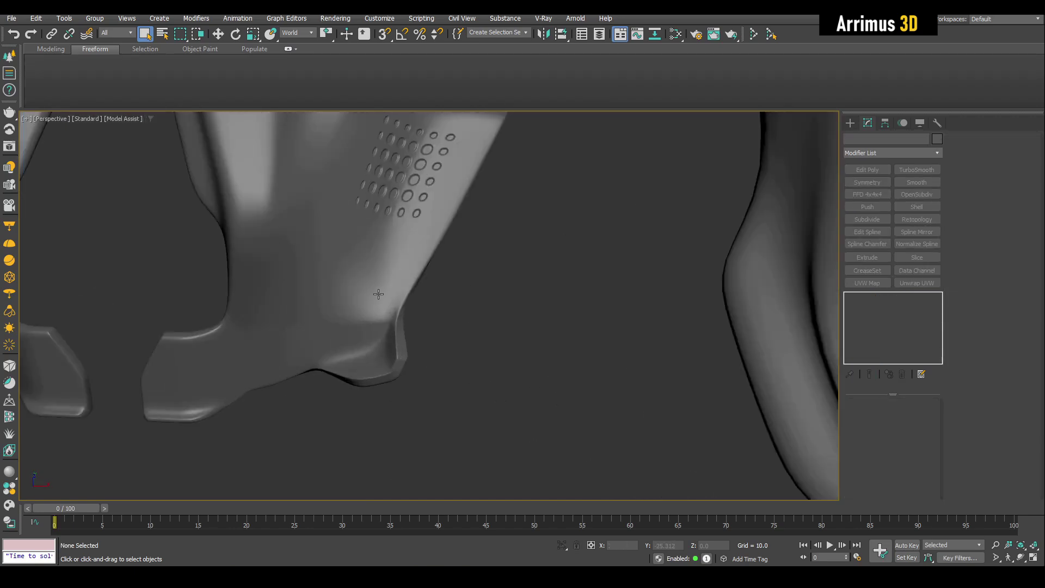
pyautogui.scroll(-6, 387, 337)
pyautogui.moveTo(744, 333); pyautogui.dragTo(407, 290, button='middle')
pyautogui.moveTo(653, 311); pyautogui.dragTo(344, 268, button='middle')
pyautogui.moveTo(610, 294); pyautogui.dragTo(522, 294, button='middle')
# Examine the variant plate's opening and tabs with and without edges, alongside the neighbouring plates.
pyautogui.scroll(4, 445, 322)
pyautogui.moveTo(446, 323); pyautogui.dragTo(459, 297, button='middle')
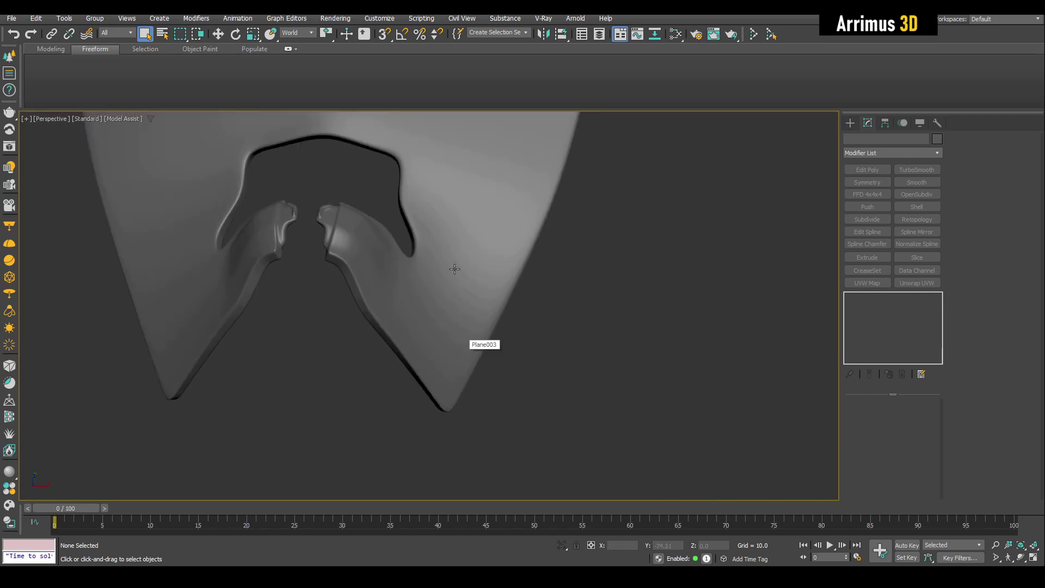
pyautogui.scroll(-2, 455, 256)
pyautogui.press('F4')
pyautogui.press('F4')
pyautogui.press('F4')
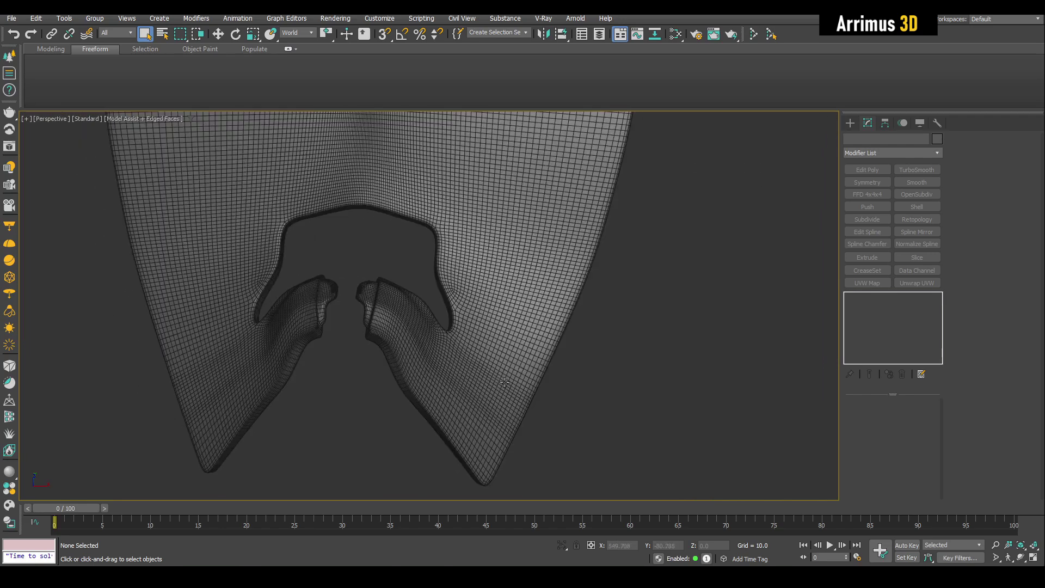
pyautogui.scroll(-5, 504, 383)
pyautogui.press('F4')
pyautogui.moveTo(544, 321); pyautogui.dragTo(613, 376, button='middle')
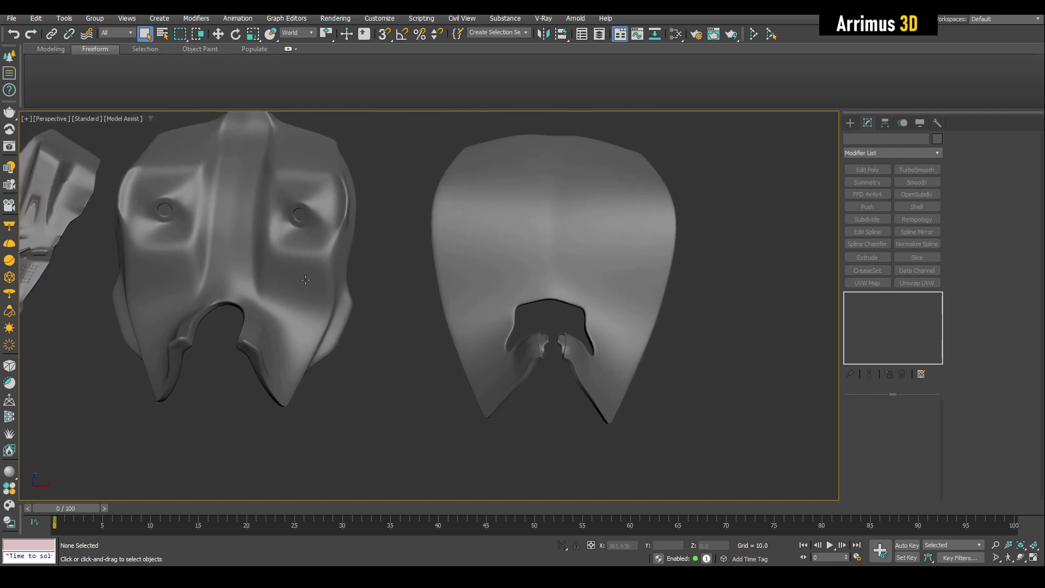
# Compare the bracket around the first plate's opening with the plain opening of the variant plate.
pyautogui.moveTo(281, 277); pyautogui.dragTo(531, 301, button='middle')
pyautogui.scroll(6, 306, 282)
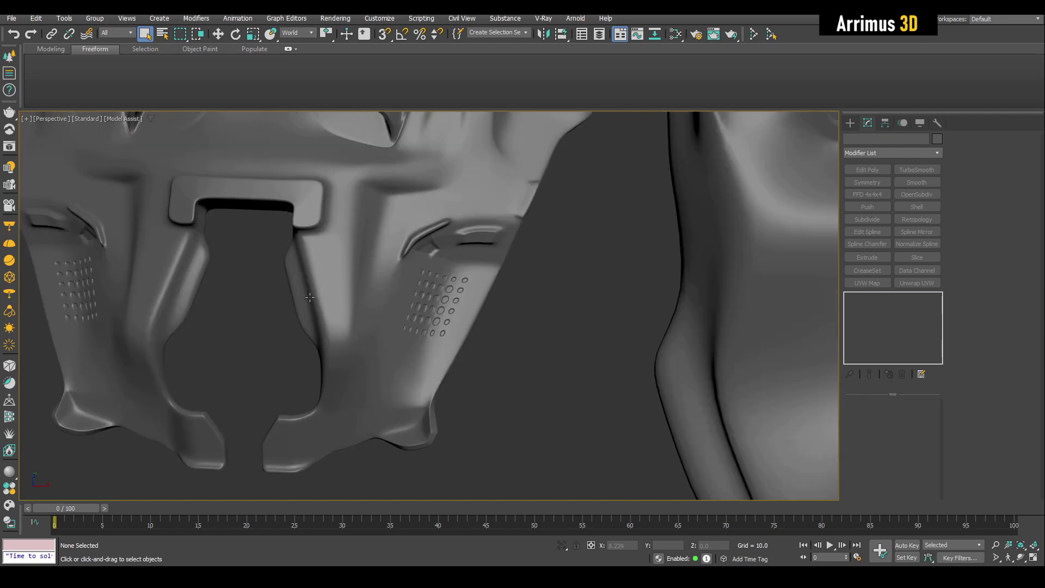
pyautogui.moveTo(436, 261); pyautogui.dragTo(168, 256, button='middle')
pyautogui.scroll(-6, 240, 256)
pyautogui.moveTo(647, 246); pyautogui.dragTo(520, 254, button='middle')
pyautogui.scroll(4, 538, 260)
pyautogui.moveTo(632, 291); pyautogui.dragTo(602, 285, button='middle')
# In the variant plate's uppermost Edit Poly, select the band of polygons wrapping around the opening's upper corner.
pyautogui.press('F4')
pyautogui.click(554, 312)
pyautogui.click(887, 315)
pyautogui.scroll(3, 532, 340)
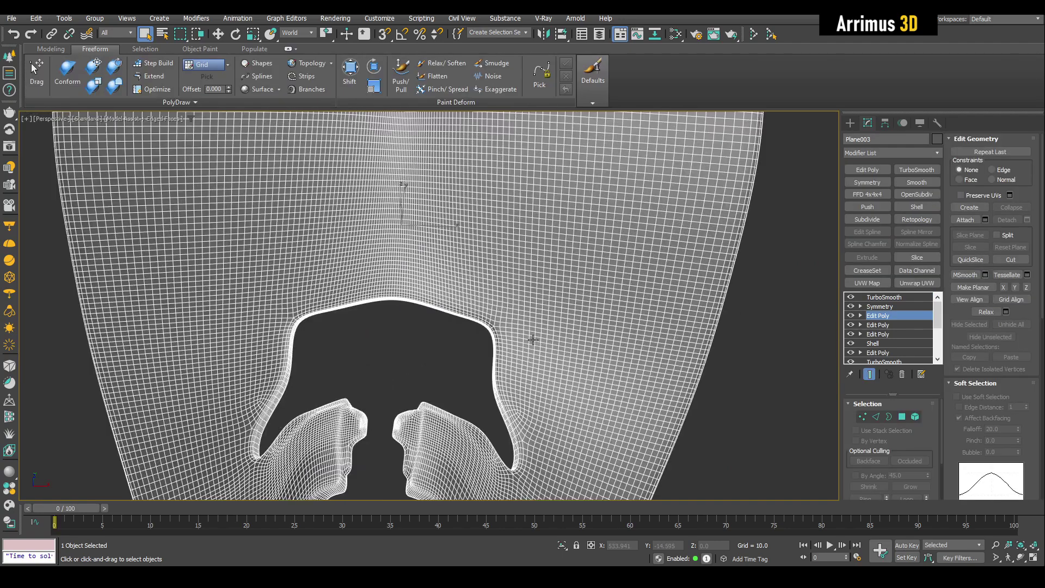
pyautogui.press('4')
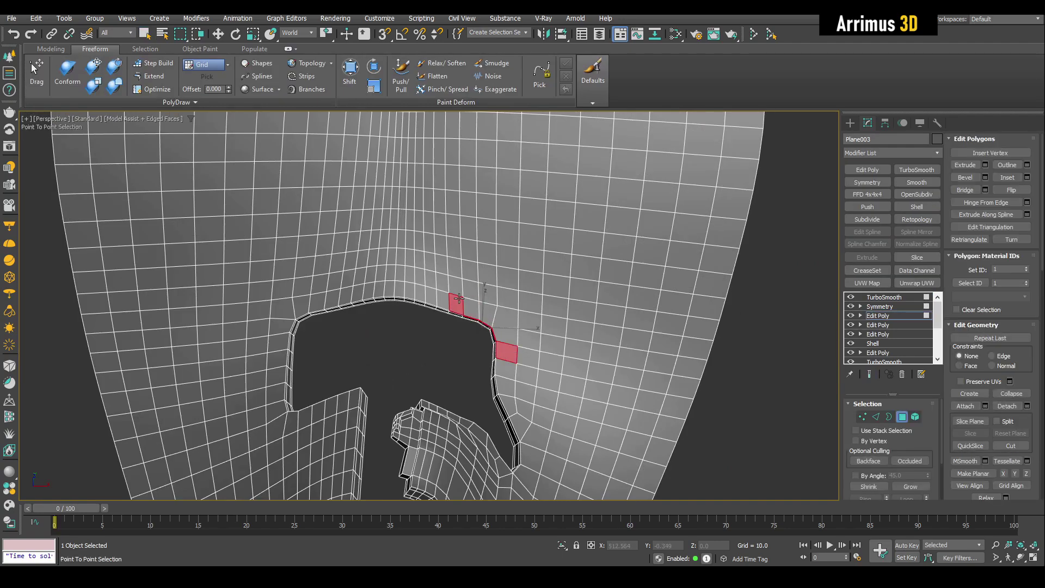
pyautogui.hotkey('ctrl', 'z')
pyautogui.scroll(4, 501, 318)
pyautogui.click(516, 357)
pyautogui.moveTo(398, 286)
pyautogui.mouseDown()
pyautogui.moveTo(494, 314)
pyautogui.moveTo(522, 398)
pyautogui.moveTo(557, 328)
pyautogui.moveTo(561, 291)
pyautogui.mouseUp()
pyautogui.rightClick(561, 291)
pyautogui.scroll(2, 561, 291)
pyautogui.keyDown('alt'); pyautogui.moveTo(560, 290); pyautogui.dragTo(485, 323, button='middle'); pyautogui.keyUp('alt')
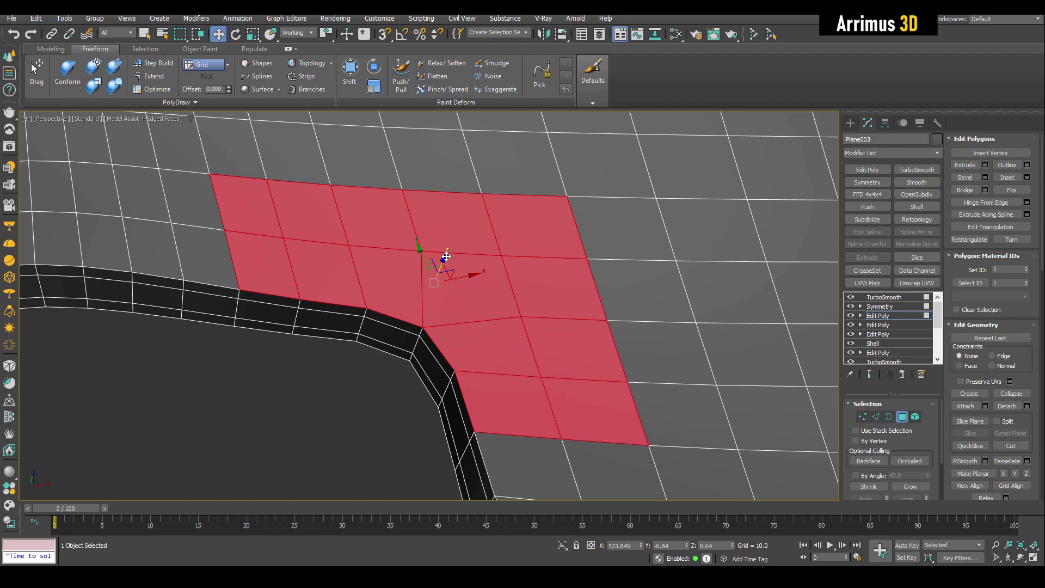
# Move the selected corner polygons outward from the surface to raise a bracket beside the opening.
pyautogui.moveTo(447, 252); pyautogui.dragTo(489, 209)
pyautogui.press('F4')
pyautogui.scroll(-4, 490, 212)
pyautogui.press('4')
pyautogui.press('q')
pyautogui.keyDown('alt'); pyautogui.moveTo(492, 220); pyautogui.dragTo(491, 302, button='middle'); pyautogui.keyUp('alt')
# Add another Edit Poly and insert an edge loop along the raised inner wall of the opening.
pyautogui.press('4')
pyautogui.press('F4')
pyautogui.scroll(4, 441, 291)
pyautogui.click(492, 303)
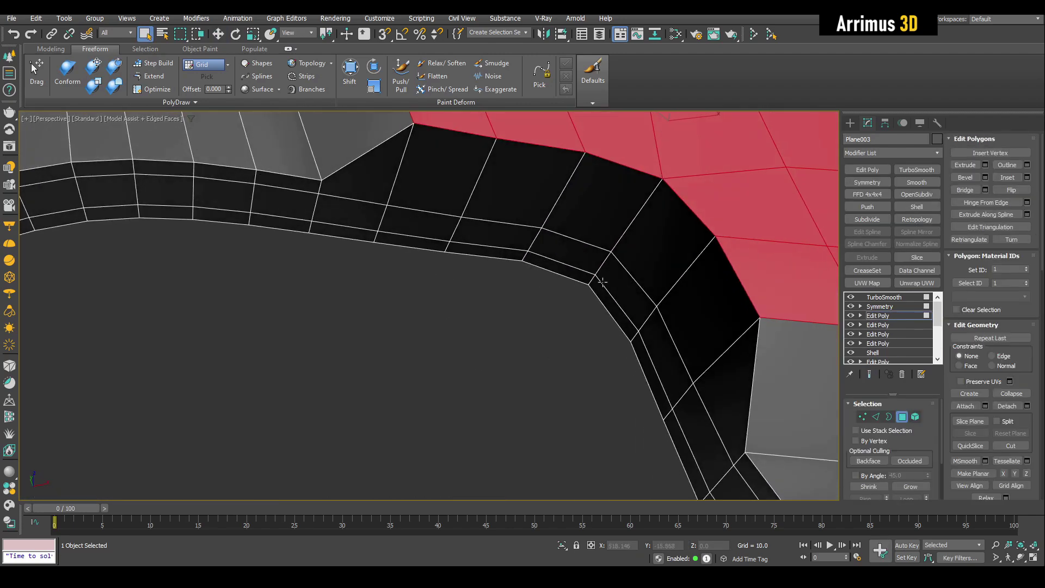
pyautogui.scroll(-1, 606, 281)
pyautogui.press('2')
pyautogui.press('w')
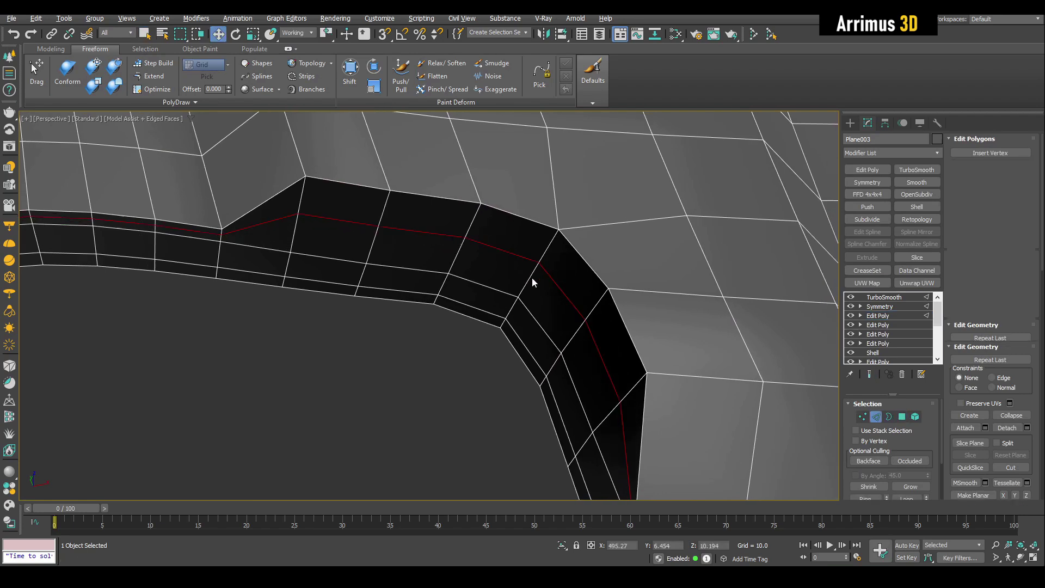
# Bevel a strip of inner-wall polygons at the raised corner into the opening and scale down its end faces.
pyautogui.press('4')
pyautogui.press('q')
pyautogui.click(562, 326)
pyautogui.click(426, 239)
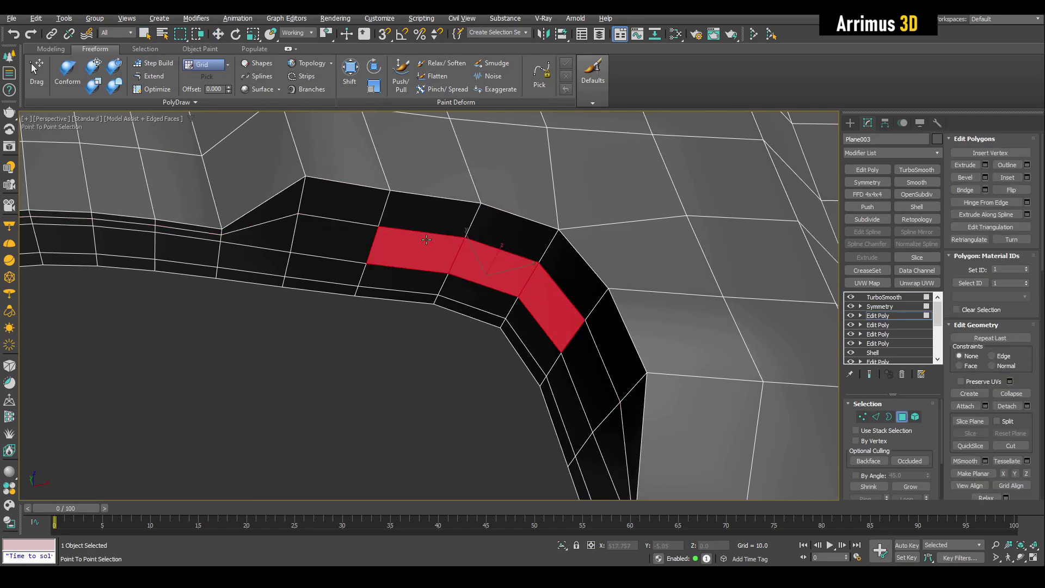
pyautogui.hotkey('shift', 'ctrl', 'b')
pyautogui.moveTo(486, 266); pyautogui.dragTo(481, 236)
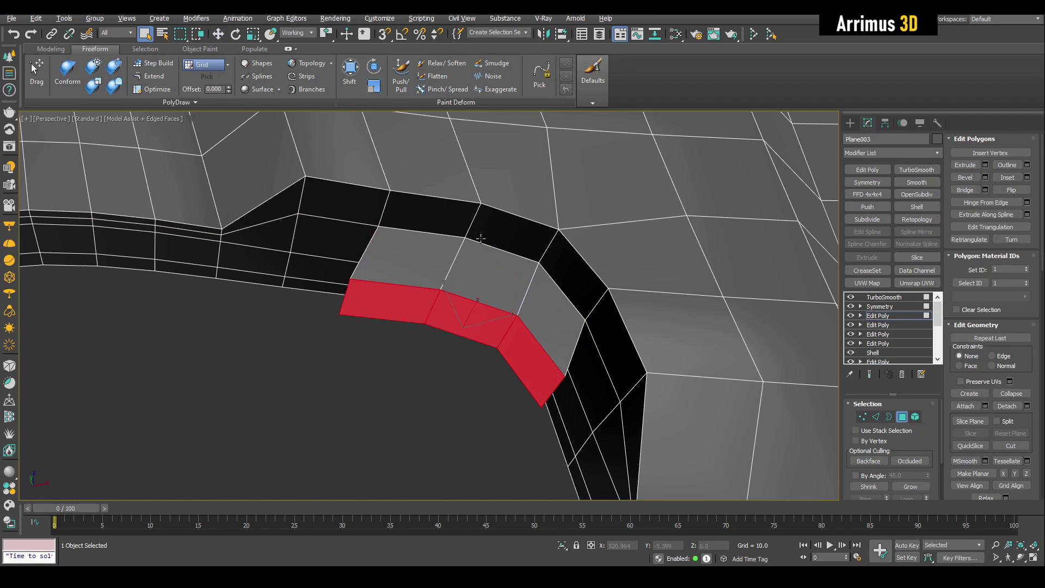
pyautogui.hotkey('alt', 'p')
pyautogui.press('r')
pyautogui.moveTo(457, 341); pyautogui.dragTo(456, 375)
# Examine the smoothed raised corner and its protruding lip without edges.
pyautogui.press('F4')
pyautogui.scroll(-5, 456, 373)
pyautogui.press('4')
pyautogui.press('q')
pyautogui.keyDown('alt'); pyautogui.moveTo(455, 357); pyautogui.dragTo(504, 296, button='middle'); pyautogui.keyUp('alt')
pyautogui.scroll(5, 527, 289)
pyautogui.scroll(-7, 489, 296)
# Inspect the bracket over the first armour plate's opening and its surrounding surface.
pyautogui.keyDown('alt'); pyautogui.moveTo(280, 291); pyautogui.dragTo(467, 303, button='middle'); pyautogui.keyUp('alt')
pyautogui.scroll(3, 437, 261)
pyautogui.scroll(-4, 276, 259)
pyautogui.moveTo(234, 255); pyautogui.dragTo(537, 361, button='middle')
pyautogui.scroll(6, 345, 248)
pyautogui.scroll(3, 393, 274)
pyautogui.keyDown('alt'); pyautogui.moveTo(523, 326); pyautogui.dragTo(439, 290, button='middle'); pyautogui.keyUp('alt')
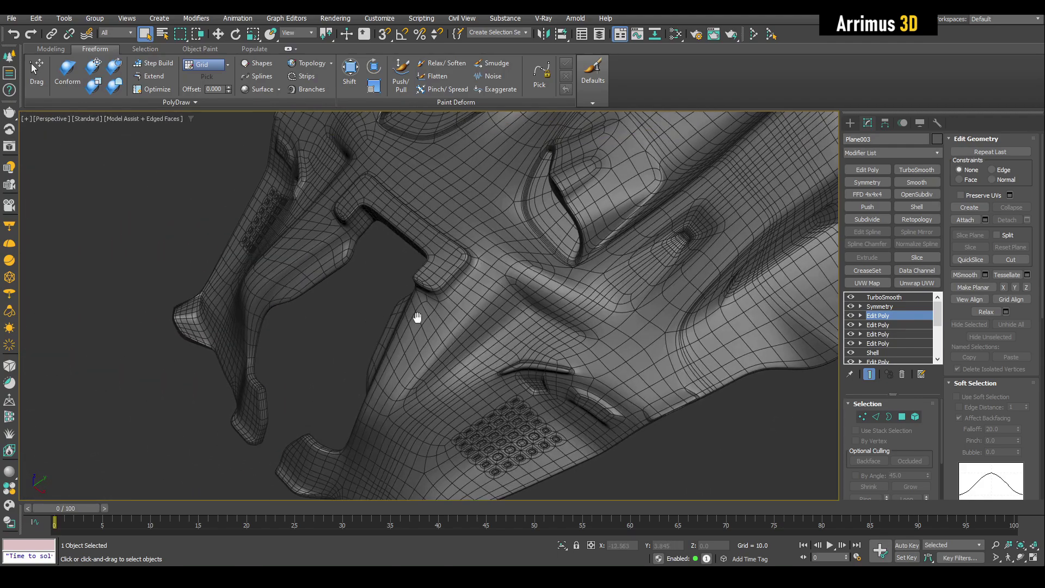
pyautogui.moveTo(415, 310); pyautogui.dragTo(441, 304, button='middle')
pyautogui.scroll(5, 544, 298)
# Open the first plate's uppermost Edit Poly at polygon level and examine the mesh around its bracket and opening.
pyautogui.click(893, 316)
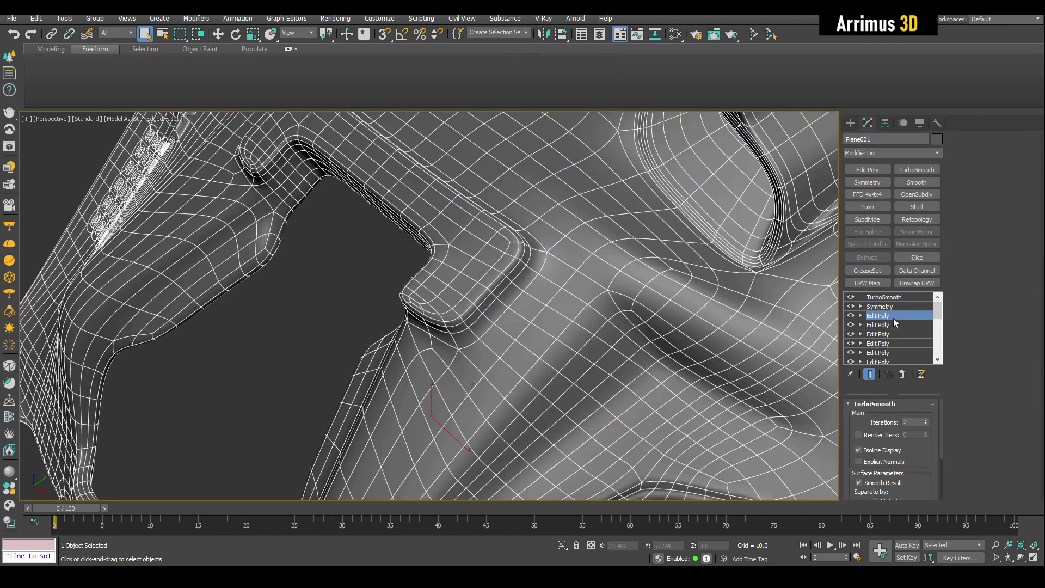
pyautogui.press('4')
pyautogui.keyDown('alt'); pyautogui.moveTo(470, 275); pyautogui.dragTo(451, 281, button='middle'); pyautogui.keyUp('alt')
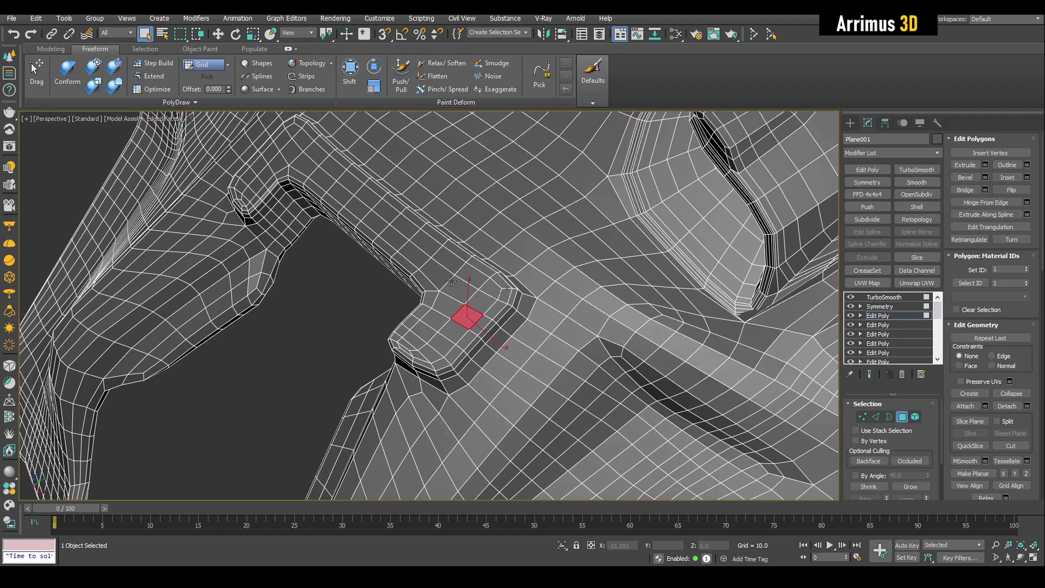
pyautogui.keyDown('alt'); pyautogui.moveTo(330, 306); pyautogui.dragTo(524, 324, button='middle'); pyautogui.keyUp('alt')
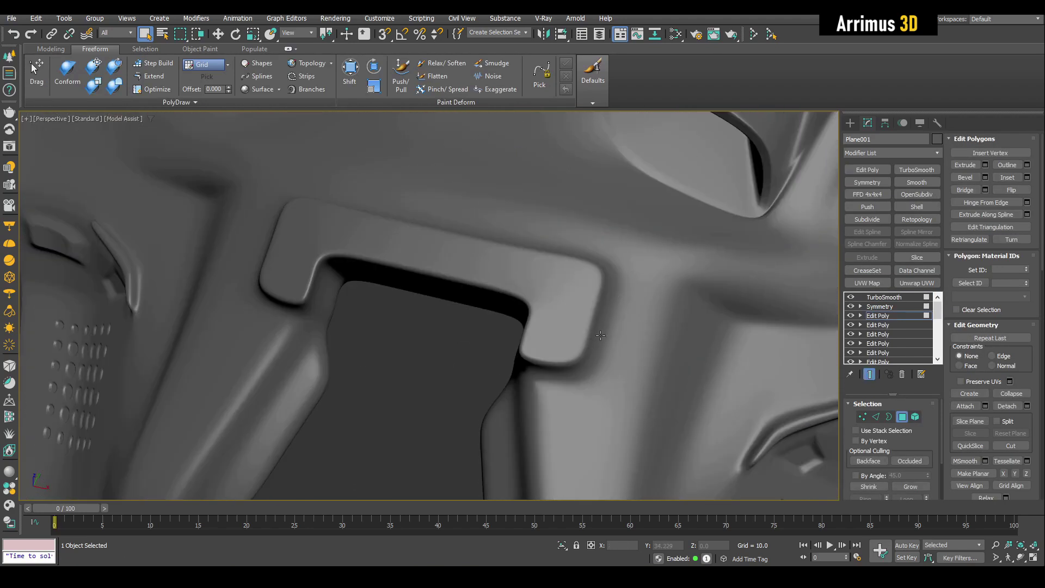
pyautogui.moveTo(478, 332); pyautogui.dragTo(552, 294, button='middle')
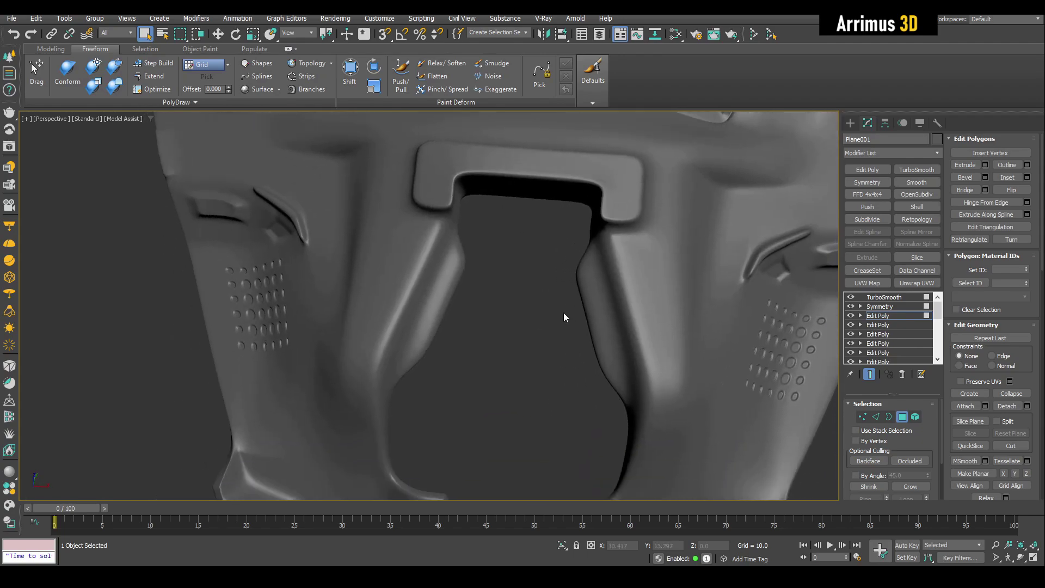
pyautogui.press('F4')
pyautogui.moveTo(665, 428); pyautogui.dragTo(664, 428)
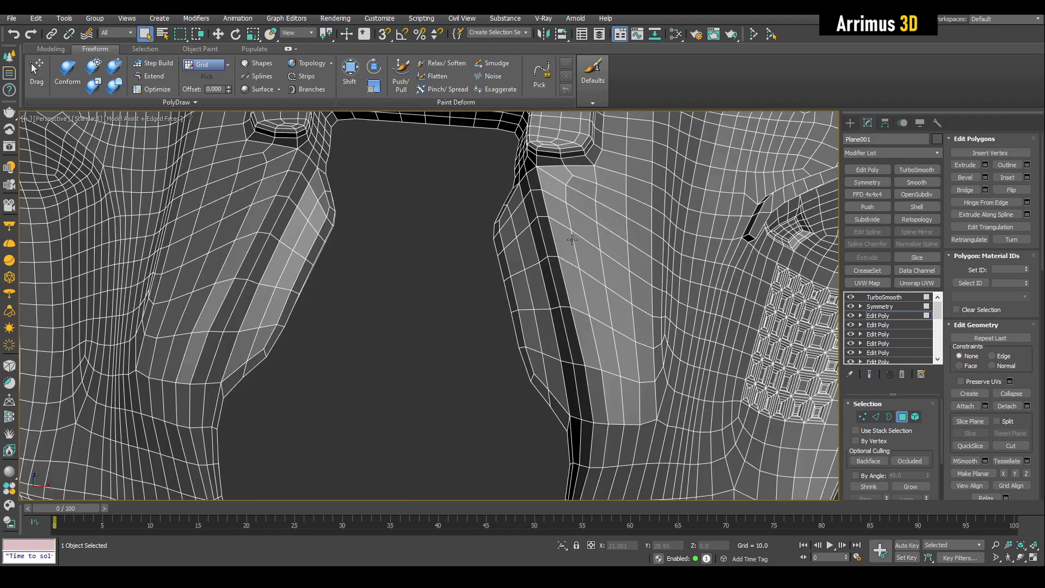
# Bevel a strip of three polygons on the sloped wall beside the first plate's opening and scale down its end faces.
pyautogui.press('4')
pyautogui.press('4')
pyautogui.click(567, 240)
pyautogui.rightClick(583, 330)
pyautogui.press('z')
pyautogui.keyDown('alt'); pyautogui.moveTo(359, 289); pyautogui.dragTo(423, 289, button='middle'); pyautogui.keyUp('alt')
pyautogui.moveTo(399, 276); pyautogui.dragTo(455, 315)
pyautogui.click(438, 270)
pyautogui.rightClick(445, 271)
pyautogui.press('r')
# Move the end polygons of the bevelled strip beside the opening to reshape it against the surrounding wall.
pyautogui.press('F4')
pyautogui.press('`')
pyautogui.press('q')
pyautogui.press('4')
pyautogui.moveTo(443, 303)
pyautogui.keyDown('alt'); pyautogui.mouseDown(button='middle')
pyautogui.moveTo(424, 308)
pyautogui.moveTo(428, 315)
pyautogui.moveTo(435, 297)
pyautogui.mouseUp(button='middle'); pyautogui.keyUp('alt')
pyautogui.press('4')
pyautogui.press('w')
pyautogui.press('`')
pyautogui.press('F4')
pyautogui.scroll(3, 433, 296)
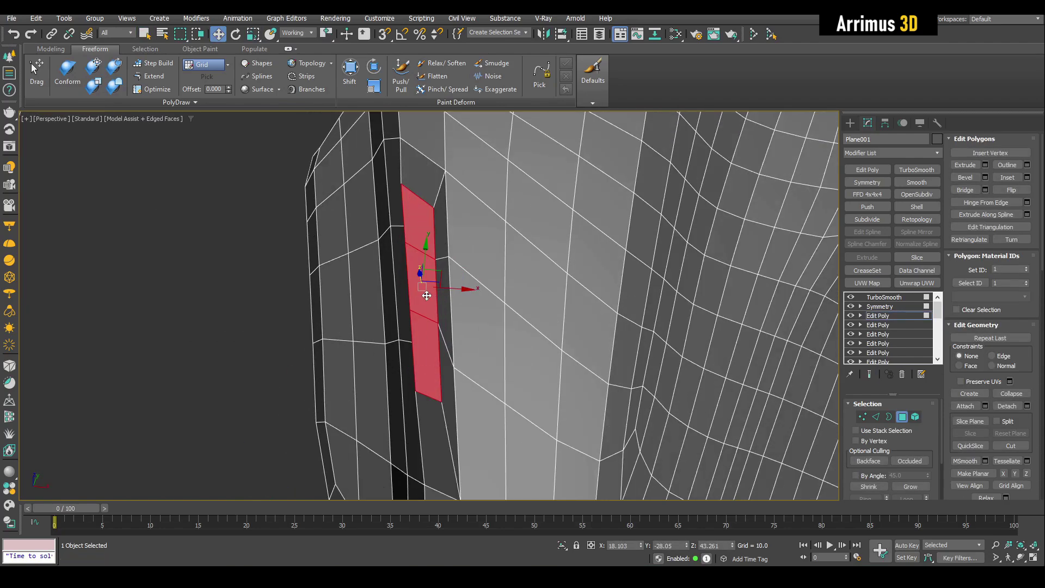
pyautogui.moveTo(421, 293); pyautogui.dragTo(428, 292)
pyautogui.moveTo(474, 310); pyautogui.dragTo(427, 309, button='middle')
# Adjust an outer edge and a vertex of the bevelled strip with the Edge constraint, and check the smoothed shape.
pyautogui.press('2')
pyautogui.moveTo(419, 317); pyautogui.dragTo(456, 326)
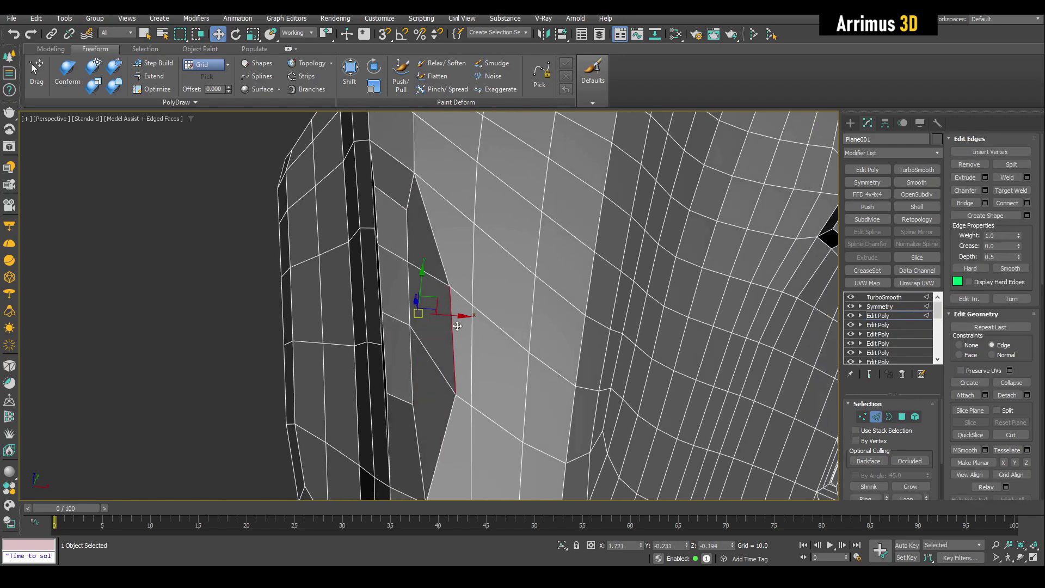
pyautogui.keyDown('alt'); pyautogui.moveTo(457, 325); pyautogui.dragTo(467, 311, button='middle'); pyautogui.keyUp('alt')
pyautogui.press('q')
pyautogui.press('1')
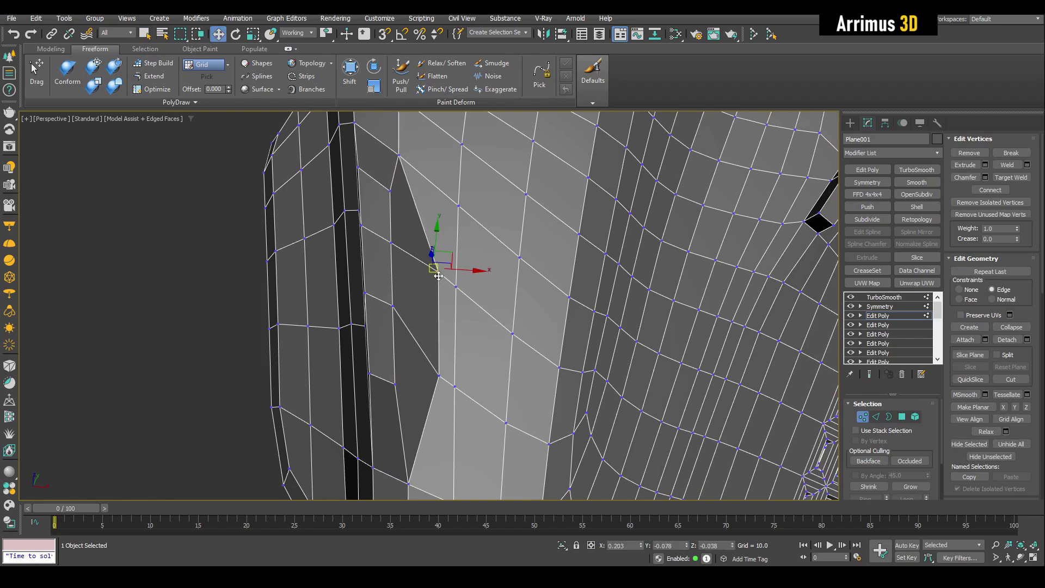
pyautogui.hotkey('ctrl', 'q')
pyautogui.scroll(-6, 484, 254)
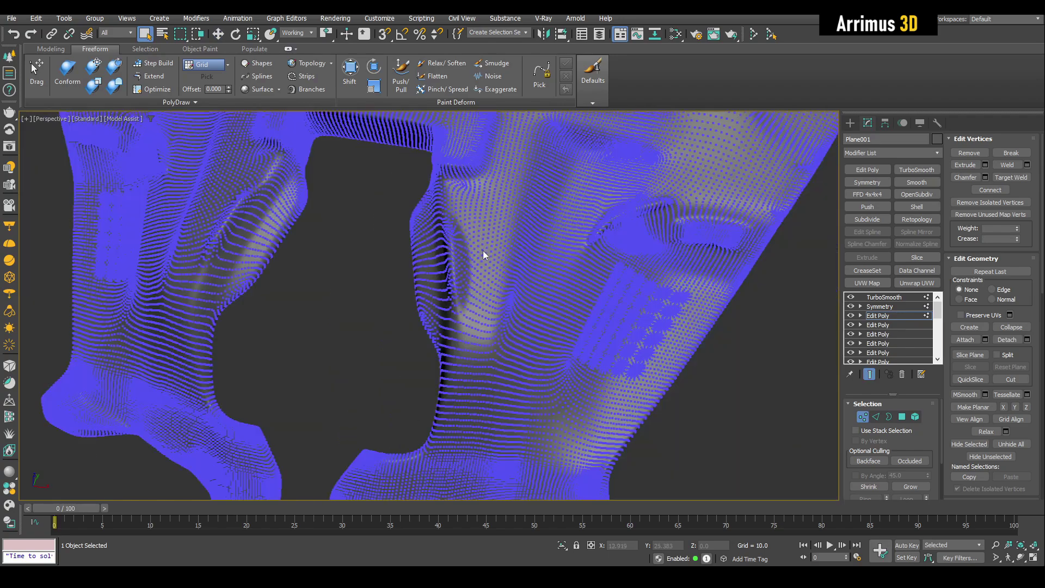
pyautogui.hotkey('ctrl', 'q')
pyautogui.keyDown('alt'); pyautogui.moveTo(532, 242); pyautogui.dragTo(487, 223, button='middle'); pyautogui.keyUp('alt')
# Select a three-by-three patch of polygons on the slope below the bracket and reshape it into a circle.
pyautogui.press('4')
pyautogui.scroll(4, 492, 290)
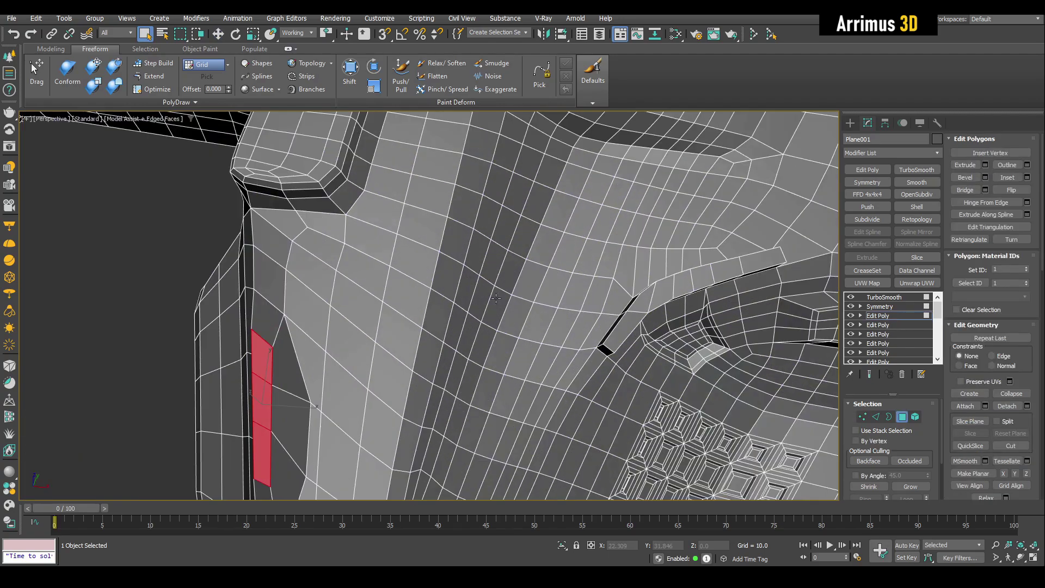
pyautogui.hotkey('ctrl', 'd')
pyautogui.click(456, 243)
pyautogui.keyDown('shift'); pyautogui.click(449, 316); pyautogui.keyUp('shift')
pyautogui.click(422, 301)
pyautogui.click(434, 244)
pyautogui.click(477, 266)
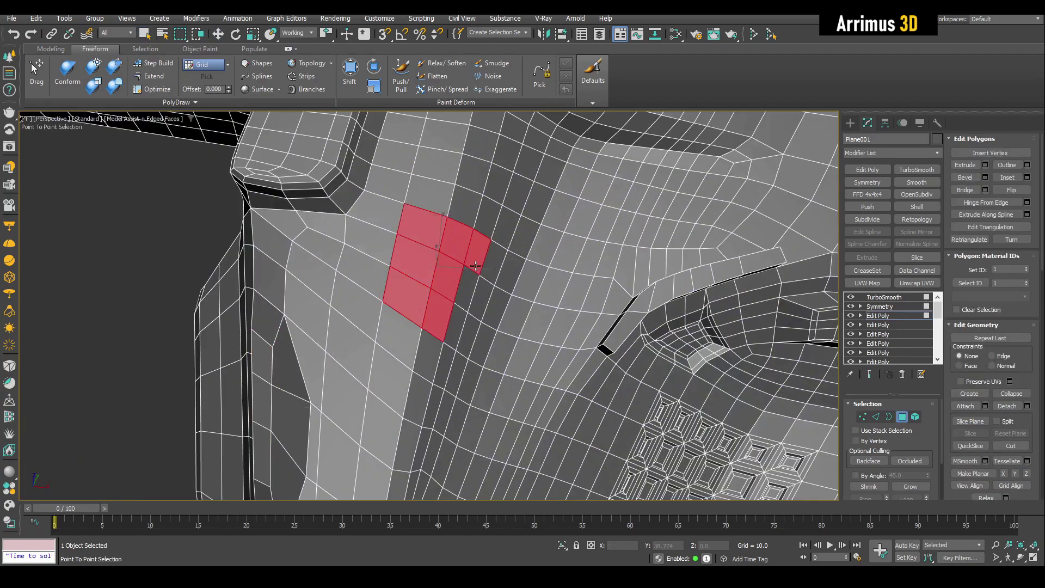
pyautogui.press('1')
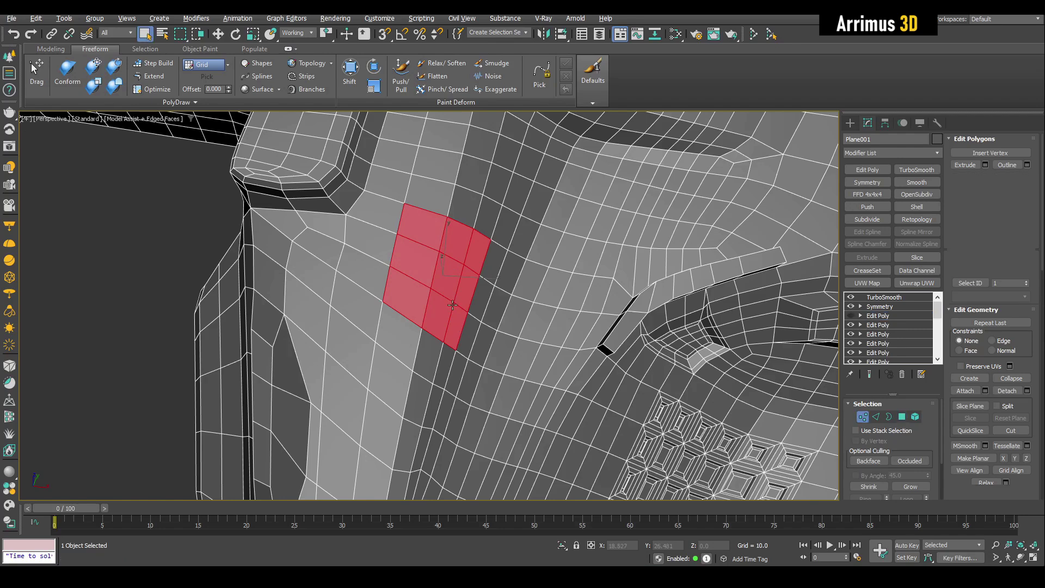
pyautogui.hotkey('alt', 'c')
pyautogui.press('4')
pyautogui.scroll(3, 468, 283)
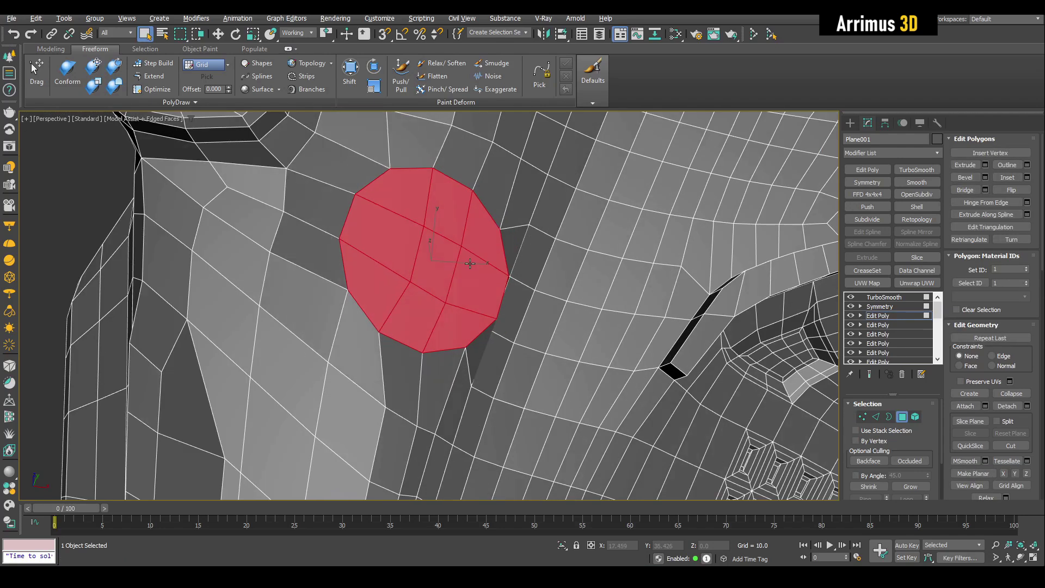
# Scale the circular patch down to 69 percent and reposition it within the slope.
pyautogui.press('e')
pyautogui.moveTo(448, 250); pyautogui.dragTo(422, 306)
pyautogui.hotkey('ctrl', 'z')
pyautogui.press('w')
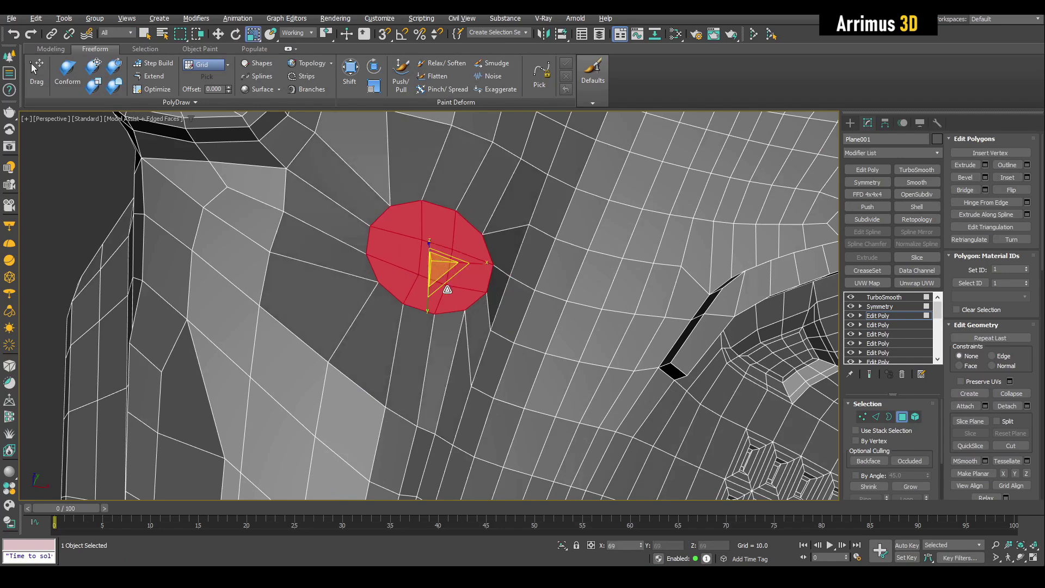
pyautogui.moveTo(432, 267)
pyautogui.mouseDown()
pyautogui.moveTo(402, 266)
pyautogui.moveTo(418, 276)
pyautogui.mouseUp()
pyautogui.press('F4')
# Add an inner ring to the circular patch to form a rimmed round recess.
pyautogui.press('F4')
pyautogui.hotkey('ctrl', 'e')
pyautogui.press('r')
pyautogui.press('F4')
pyautogui.hotkey('ctrl', 'e')
# Examine the round recess and how it blends into the surrounding plate surface.
pyautogui.scroll(-5, 413, 276)
pyautogui.press('4')
pyautogui.press('q')
pyautogui.scroll(-2, 408, 275)
pyautogui.moveTo(408, 275)
pyautogui.keyDown('alt'); pyautogui.mouseDown(button='middle')
pyautogui.moveTo(382, 274)
pyautogui.moveTo(367, 299)
pyautogui.moveTo(388, 291)
pyautogui.moveTo(372, 239)
pyautogui.moveTo(406, 288)
pyautogui.mouseUp(button='middle'); pyautogui.keyUp('alt')
pyautogui.scroll(-5, 368, 299)
pyautogui.scroll(4, 369, 298)
pyautogui.scroll(4, 372, 240)
pyautogui.press('F4')
# Straighten the two rows of edges that run from the round recess up the slope.
pyautogui.hotkey('ctrl', 'e')
pyautogui.scroll(2, 416, 240)
pyautogui.press('4')
pyautogui.press('2')
pyautogui.press('2')
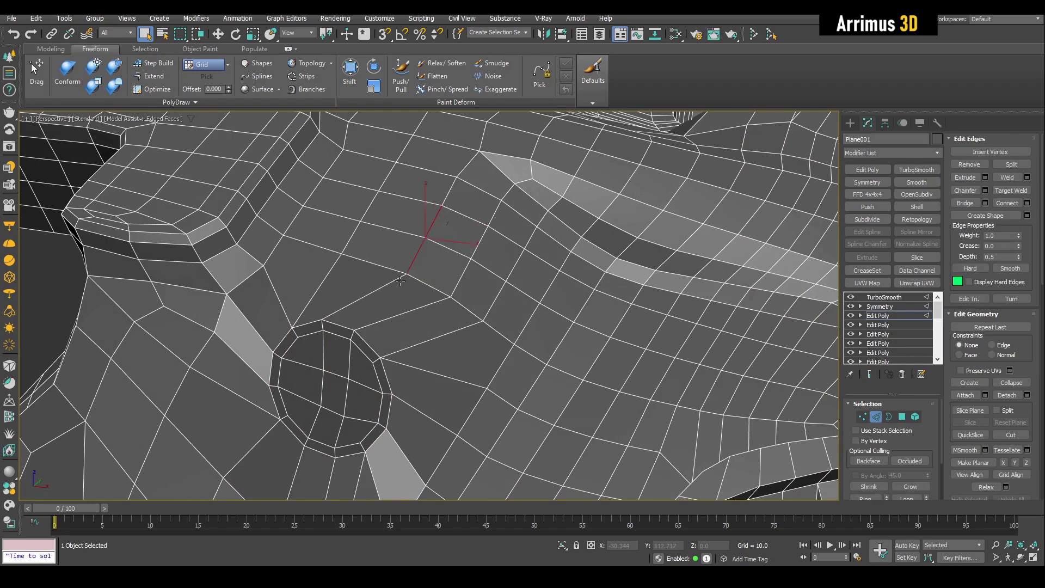
pyautogui.hotkey('alt', 's')
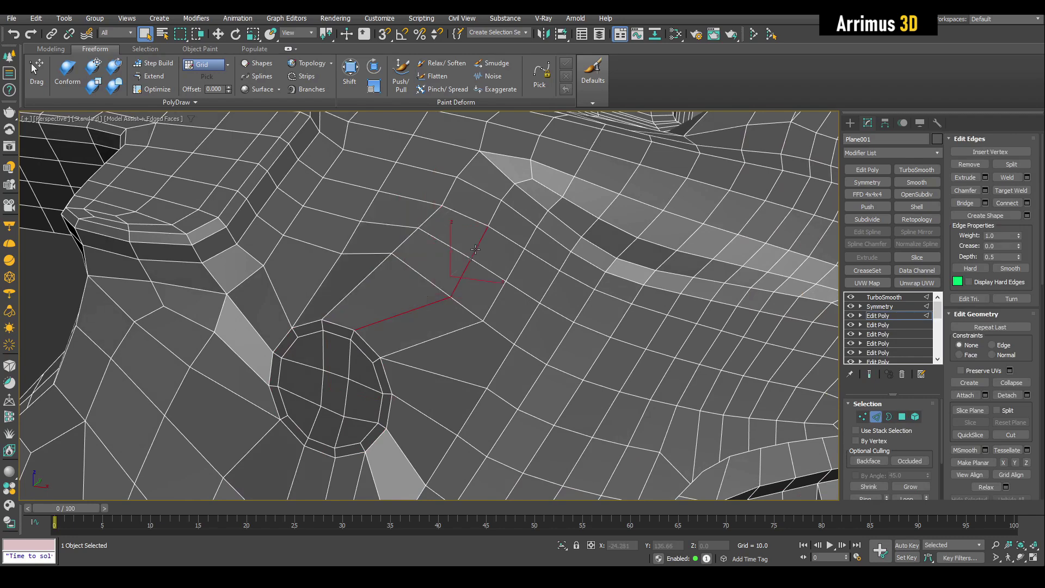
pyautogui.hotkey('alt', 's')
pyautogui.keyDown('alt'); pyautogui.moveTo(475, 249); pyautogui.dragTo(204, 292, button='middle'); pyautogui.keyUp('alt')
pyautogui.press('F4')
pyautogui.scroll(-4, 205, 292)
pyautogui.press('F4')
pyautogui.scroll(3, 405, 269)
pyautogui.hotkey('ctrl', 'e')
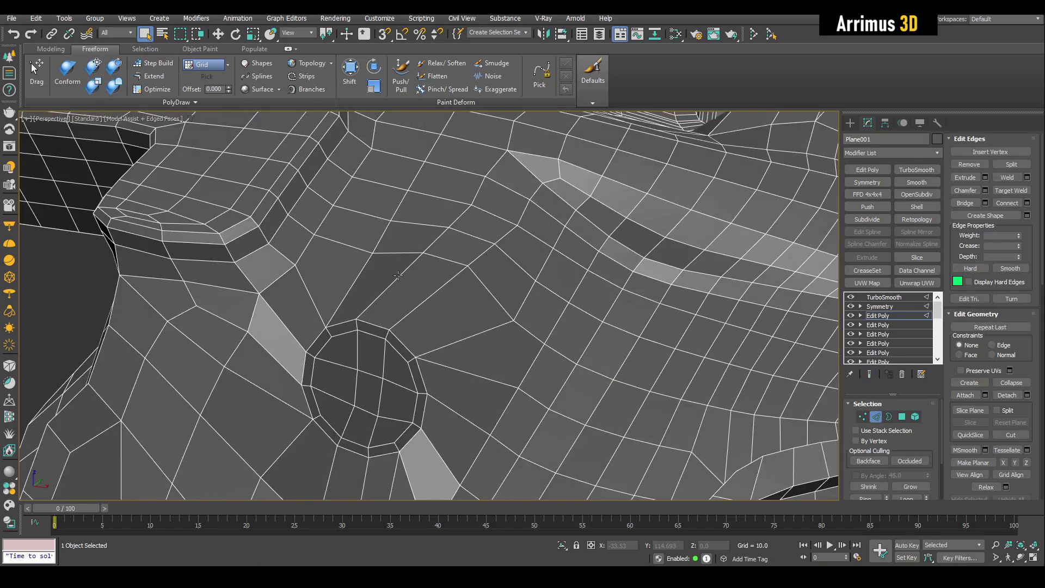
# Extrude the three-polygon strip leading from the round recess upward and scale its top faces to 72 percent.
pyautogui.press('4')
pyautogui.press('4')
pyautogui.press('4')
pyautogui.click(428, 274)
pyautogui.keyDown('alt'); pyautogui.moveTo(450, 279); pyautogui.dragTo(408, 288, button='middle'); pyautogui.keyUp('alt')
pyautogui.scroll(3, 407, 288)
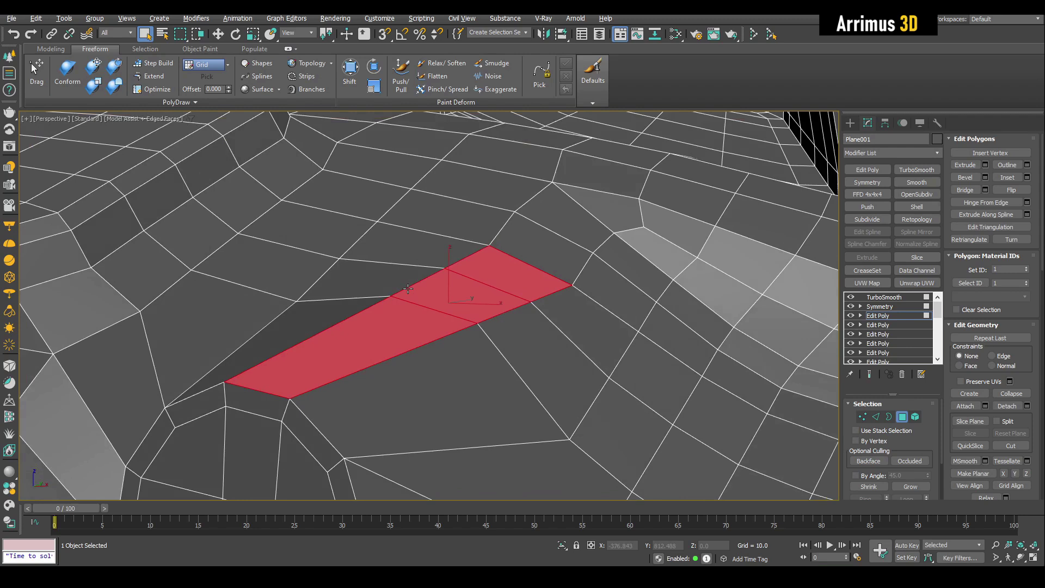
pyautogui.moveTo(434, 292); pyautogui.dragTo(467, 284)
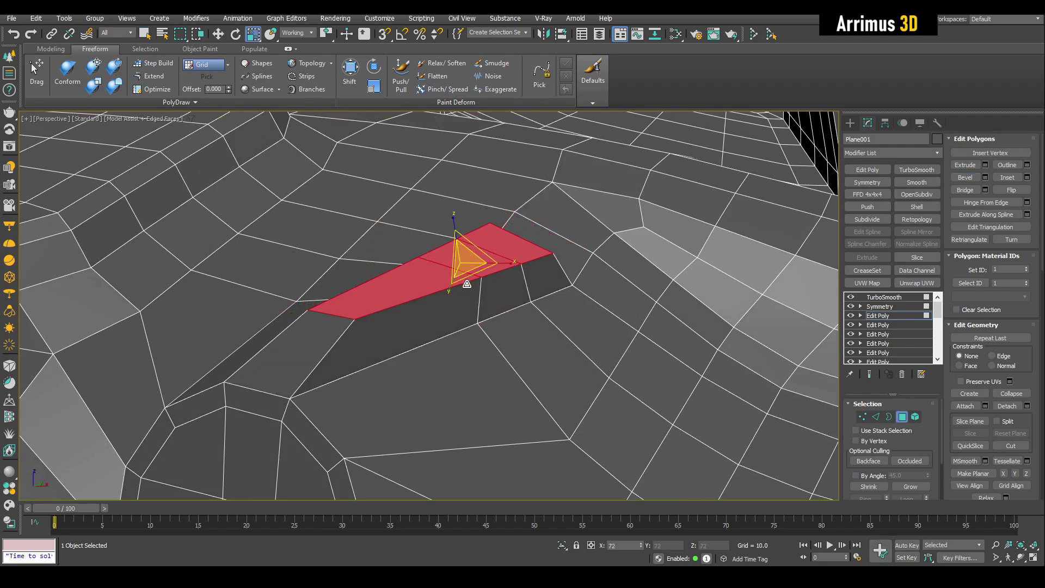
# Move the raised ridge's near end edge along its length until it sits close to the round recess.
pyautogui.press('2')
pyautogui.click(380, 311)
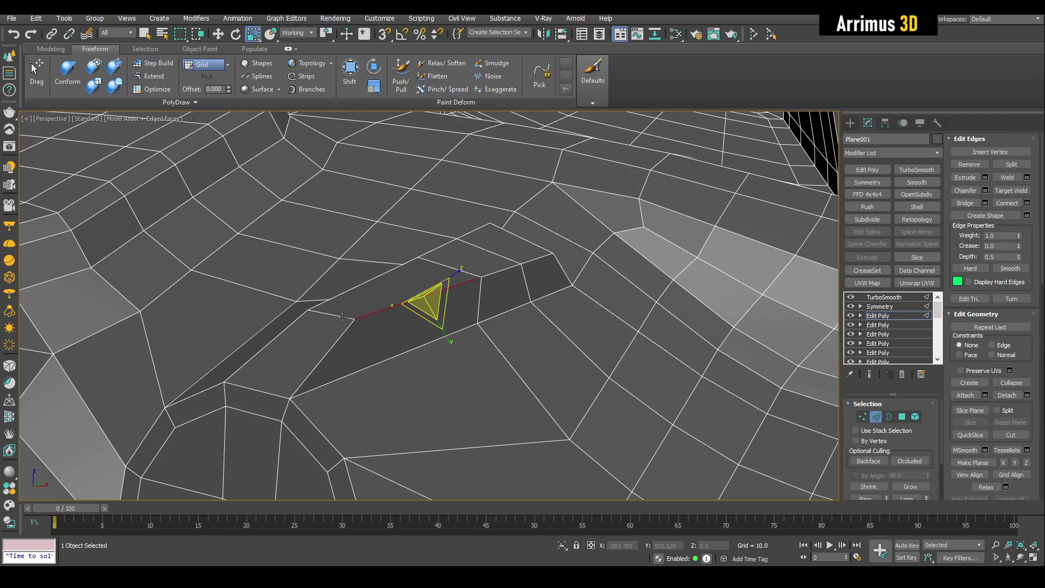
pyautogui.click(343, 317)
pyautogui.press('w')
pyautogui.keyDown('alt'); pyautogui.moveTo(344, 317); pyautogui.dragTo(449, 329, button='middle'); pyautogui.keyUp('alt')
pyautogui.scroll(-2, 435, 402)
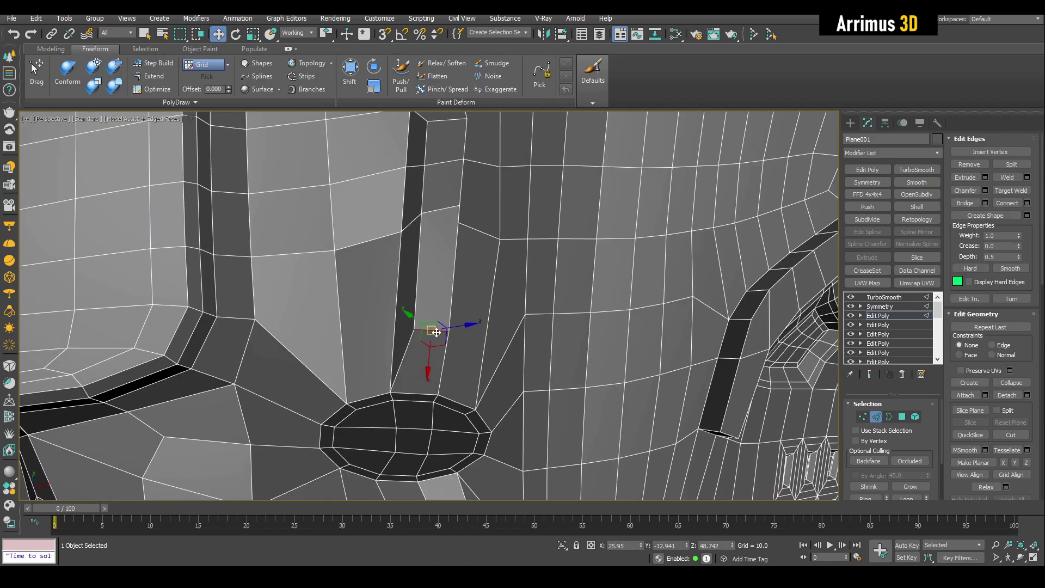
pyautogui.moveTo(435, 333); pyautogui.dragTo(428, 385)
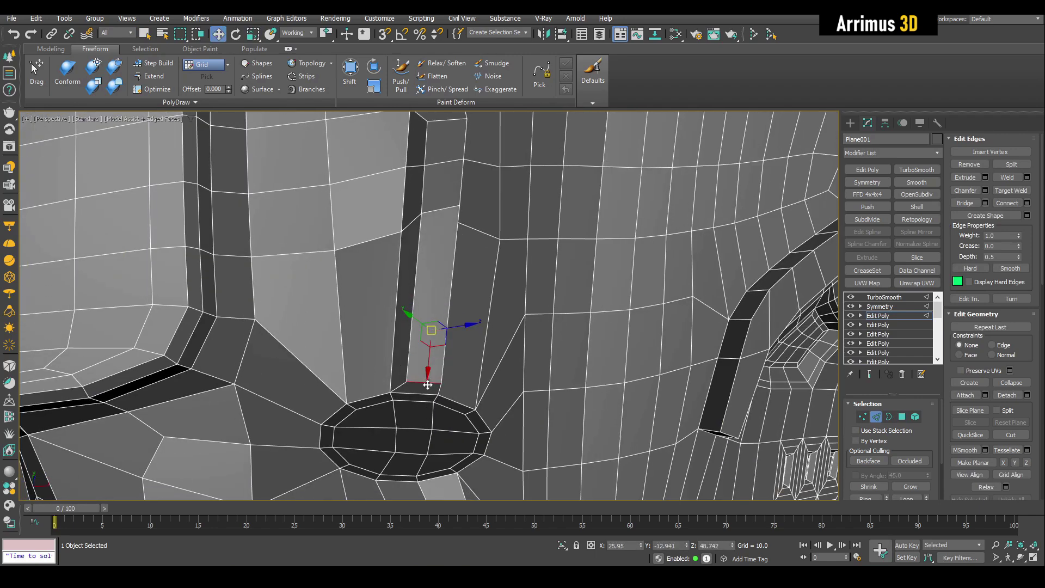
# Examine the smoothed ridge and round recess with and without edges displayed.
pyautogui.keyDown('alt'); pyautogui.moveTo(715, 294); pyautogui.dragTo(711, 300, button='middle'); pyautogui.keyUp('alt')
pyautogui.press('q')
pyautogui.click(541, 284)
pyautogui.press('F4')
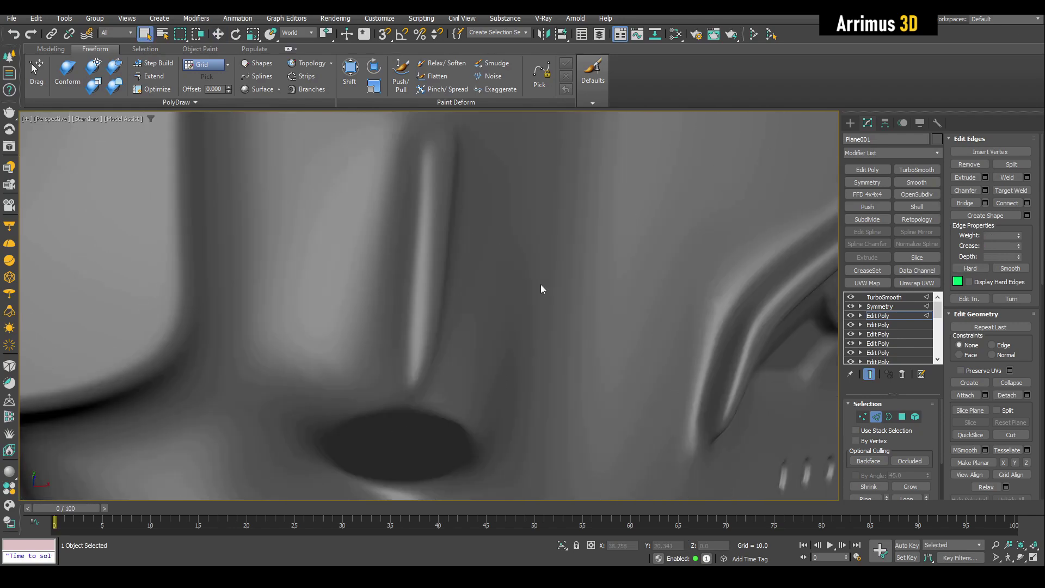
pyautogui.scroll(-3, 540, 284)
pyautogui.keyDown('alt'); pyautogui.moveTo(540, 284); pyautogui.dragTo(523, 260, button='middle'); pyautogui.keyUp('alt')
pyautogui.hotkey('ctrl', 'q')
pyautogui.press('F4')
# Raise the ridge's end edge beside the round recess to make the ridge's end face steeper.
pyautogui.scroll(4, 430, 298)
pyautogui.press('4')
pyautogui.keyDown('alt'); pyautogui.moveTo(354, 286); pyautogui.dragTo(416, 299, button='middle'); pyautogui.keyUp('alt')
pyautogui.click(386, 330)
pyautogui.press('2')
pyautogui.click(389, 288)
pyautogui.press('w')
pyautogui.keyDown('shift'); pyautogui.moveTo(411, 295); pyautogui.dragTo(414, 268); pyautogui.keyUp('shift')
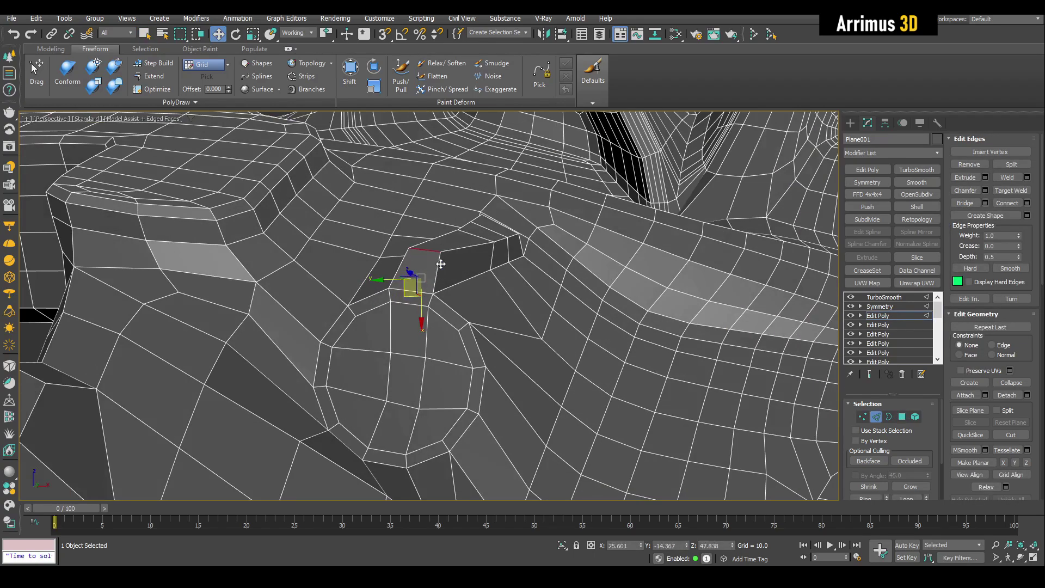
# Insert an edge loop across the ridge close to its end at the round recess.
pyautogui.keyDown('alt'); pyautogui.moveTo(443, 266); pyautogui.dragTo(579, 275, button='middle'); pyautogui.keyUp('alt')
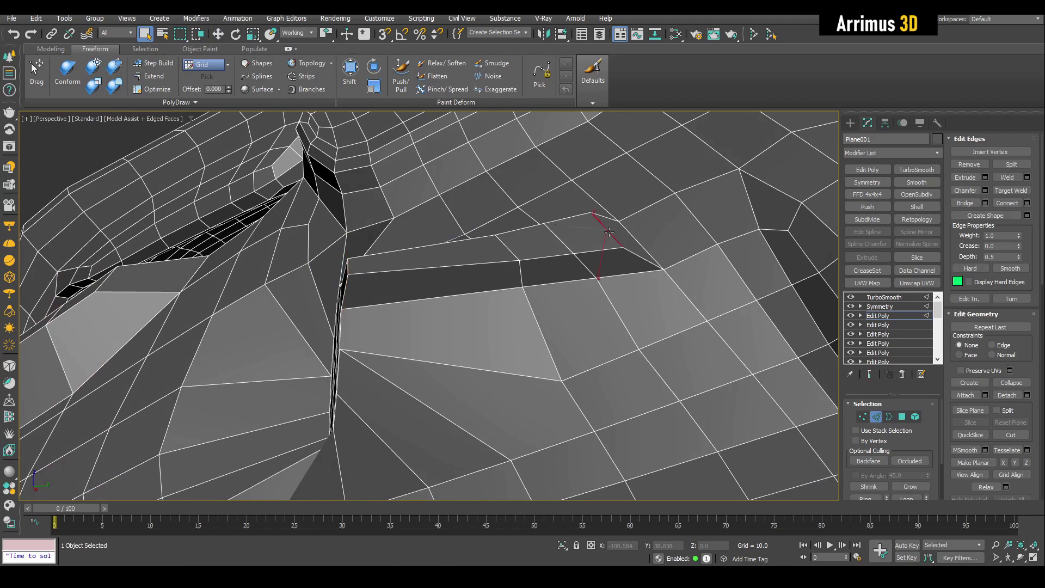
pyautogui.click(566, 299)
pyautogui.press('`')
pyautogui.press('F4')
pyautogui.keyDown('alt'); pyautogui.moveTo(559, 300); pyautogui.dragTo(387, 283, button='middle'); pyautogui.keyUp('alt')
pyautogui.press('`')
pyautogui.press('F4')
pyautogui.scroll(3, 365, 321)
pyautogui.hotkey('alt', 's')
pyautogui.click(367, 306)
pyautogui.rightClick(367, 306)
pyautogui.press('`')
pyautogui.press('F4')
# Add a pair of connecting edges from the ridge's side down to the new edge loop and target-weld their vertices.
pyautogui.scroll(-2, 387, 283)
pyautogui.press('2')
pyautogui.press('1')
pyautogui.press('`')
pyautogui.press('F4')
pyautogui.scroll(3, 420, 310)
pyautogui.press('q')
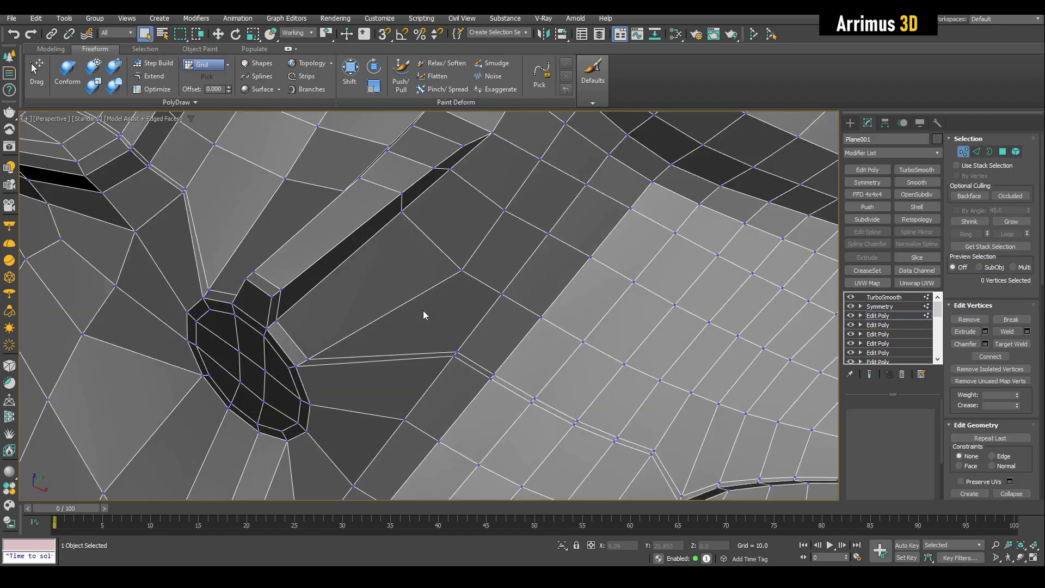
pyautogui.keyDown('alt'); pyautogui.moveTo(420, 310); pyautogui.dragTo(455, 327, button='middle'); pyautogui.keyUp('alt')
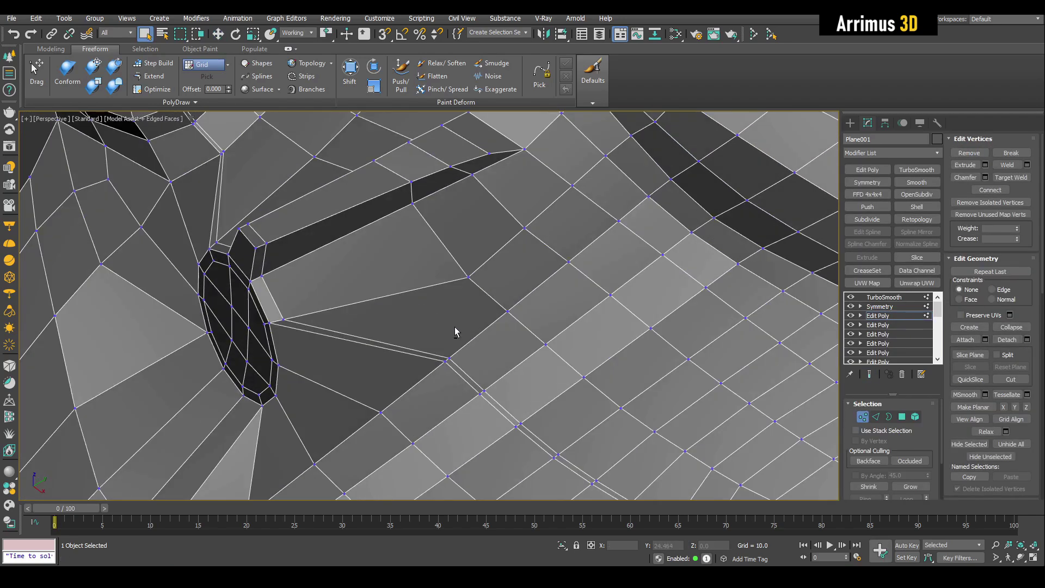
pyautogui.click(352, 209)
pyautogui.scroll(3, 395, 239)
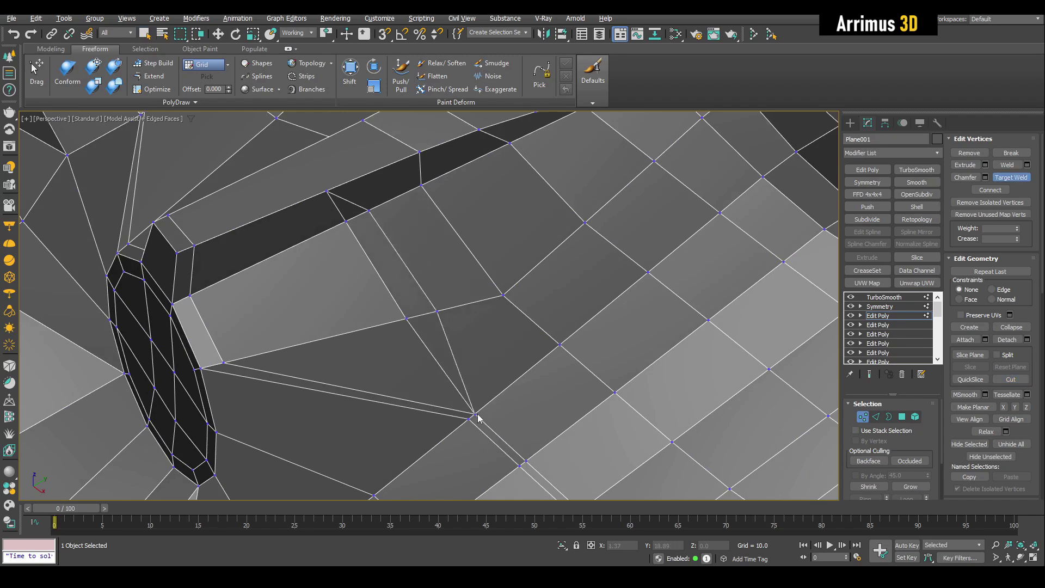
pyautogui.moveTo(426, 294); pyautogui.dragTo(422, 325, button='middle')
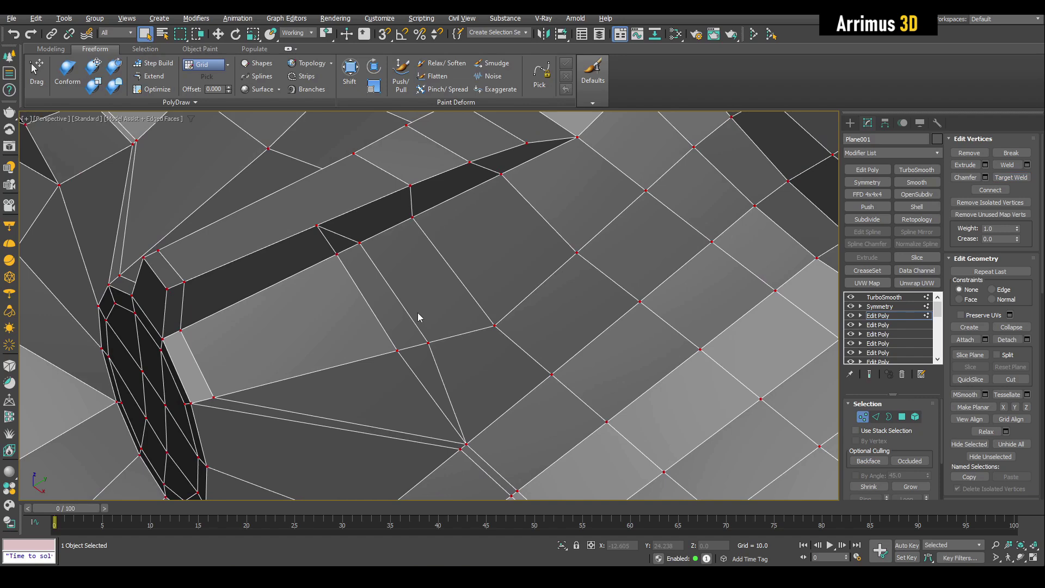
# Shift the second connecting edge tight against the first to form a narrow step beside the ridge.
pyautogui.press('2')
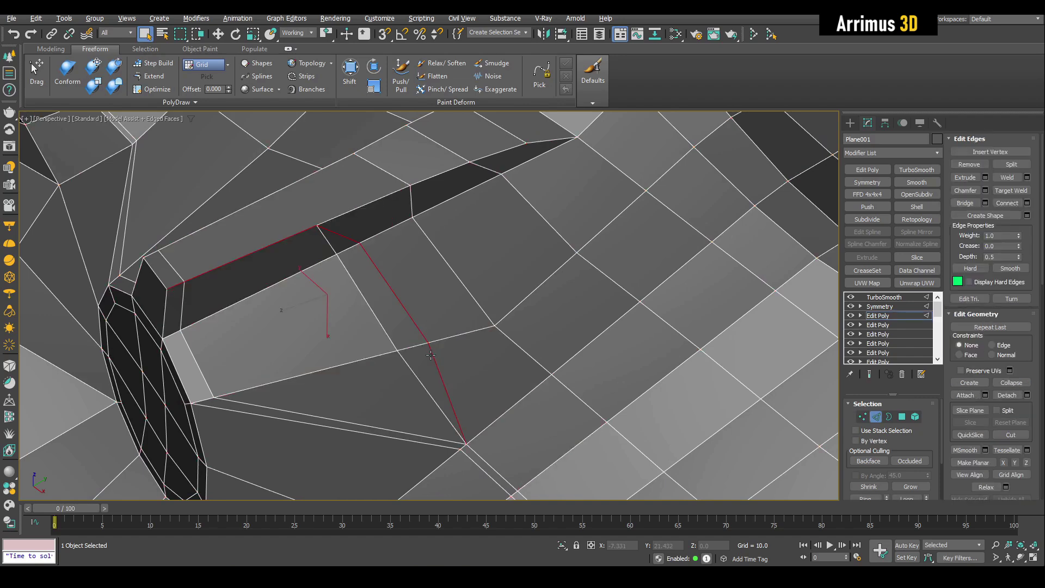
pyautogui.keyDown('alt'); pyautogui.moveTo(132, 245); pyautogui.dragTo(240, 321); pyautogui.keyUp('alt')
pyautogui.hotkey('ctrl', 'BackSpace')
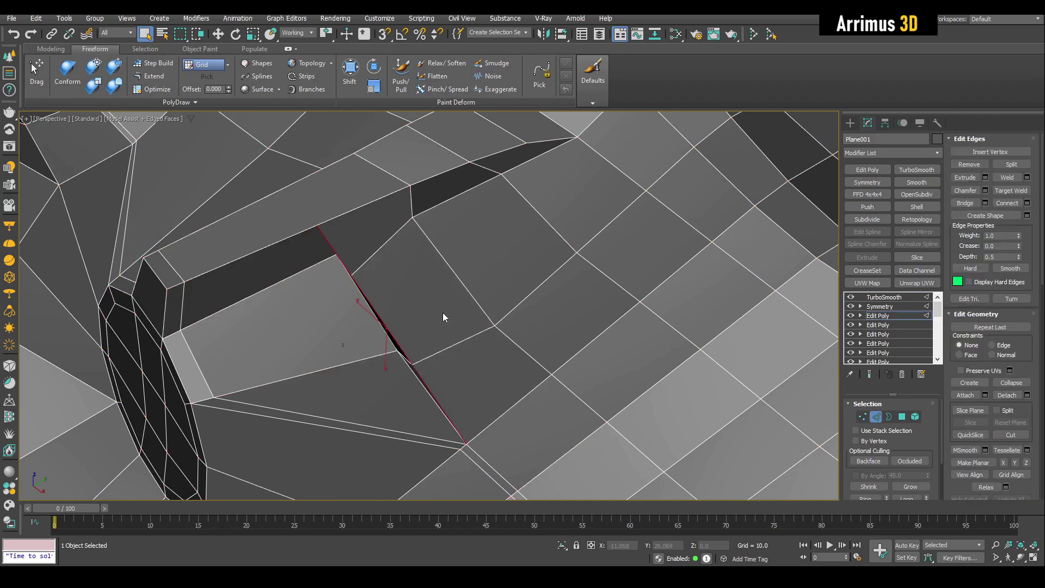
pyautogui.click(443, 313)
pyautogui.press('F4')
pyautogui.press('F4')
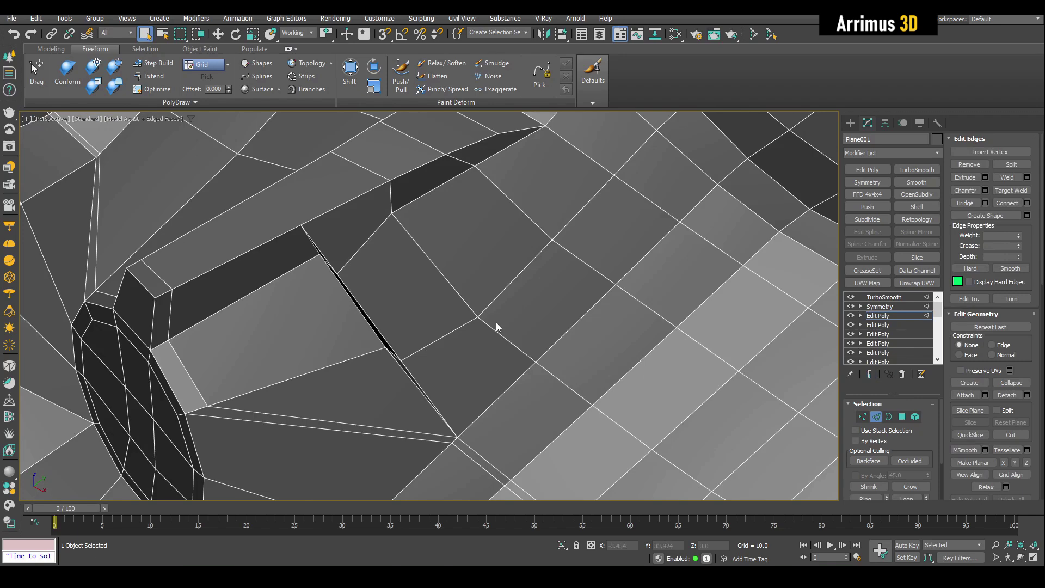
# Cut a new edge from the surface vertex past the narrow step up to the ridge's top corner.
pyautogui.click(403, 230)
pyautogui.keyDown('ctrl'); pyautogui.click(501, 339); pyautogui.keyUp('ctrl')
pyautogui.keyDown('alt'); pyautogui.moveTo(515, 330); pyautogui.dragTo(500, 375, button='middle'); pyautogui.keyUp('alt')
pyautogui.press('1')
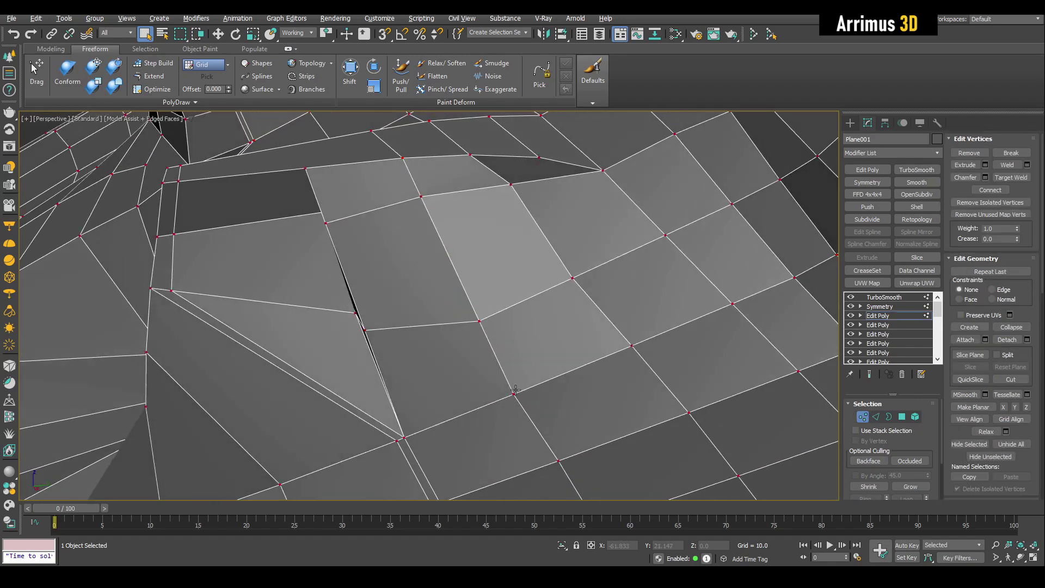
pyautogui.hotkey('alt', 'c')
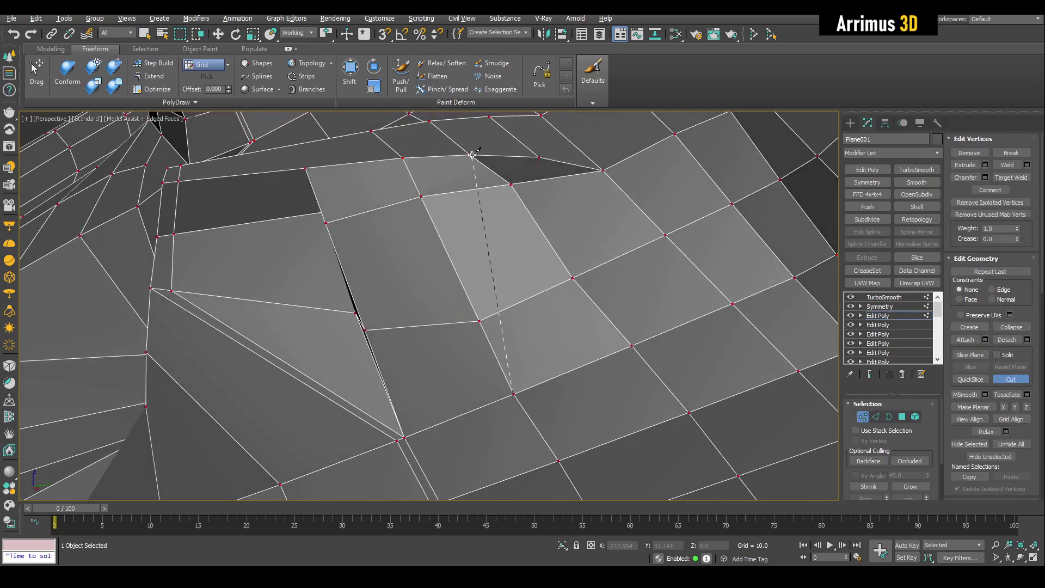
pyautogui.click(471, 154)
pyautogui.rightClick(473, 157)
pyautogui.rightClick(488, 262)
# Move the middle segment of the new cut to shape the surface beside the ridge, and check the shading.
pyautogui.press('2')
pyautogui.press('w')
pyautogui.click(485, 246)
pyautogui.moveTo(477, 256)
pyautogui.keyDown('alt'); pyautogui.mouseDown(button='middle')
pyautogui.moveTo(469, 262)
pyautogui.moveTo(527, 240)
pyautogui.moveTo(488, 256)
pyautogui.mouseUp(button='middle'); pyautogui.keyUp('alt')
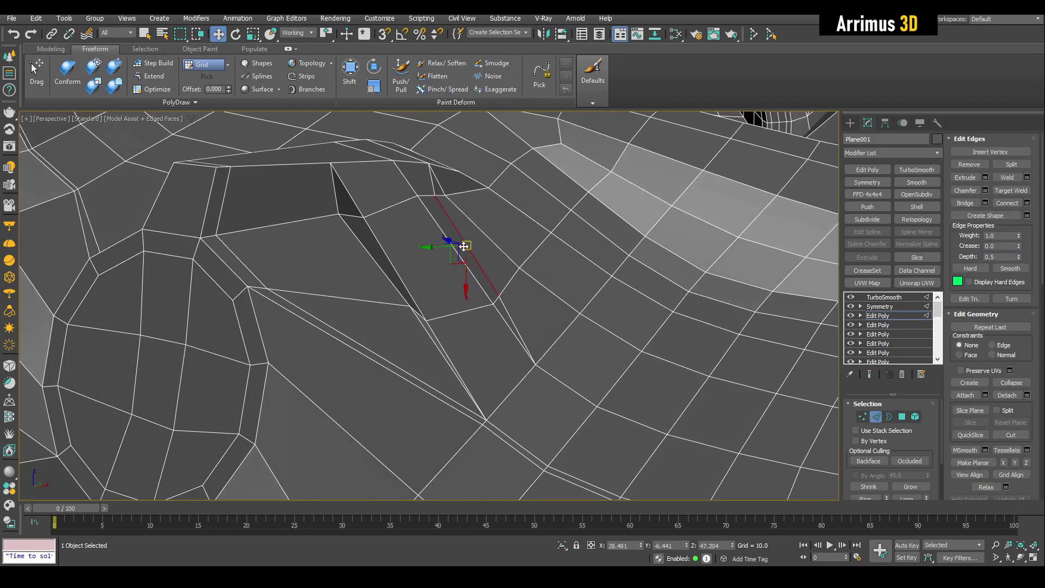
pyautogui.moveTo(461, 252); pyautogui.dragTo(449, 271)
pyautogui.press('F3')
pyautogui.press('F4')
pyautogui.keyDown('alt'); pyautogui.moveTo(449, 271); pyautogui.dragTo(972, 233, button='middle'); pyautogui.keyUp('alt')
pyautogui.keyDown('alt'); pyautogui.moveTo(560, 232); pyautogui.dragTo(419, 267, button='middle'); pyautogui.keyUp('alt')
# Select the strip of three polygons running along the ridge and bevel it.
pyautogui.press('q')
pyautogui.press('F3')
pyautogui.press('F4')
pyautogui.press('4')
pyautogui.click(478, 311)
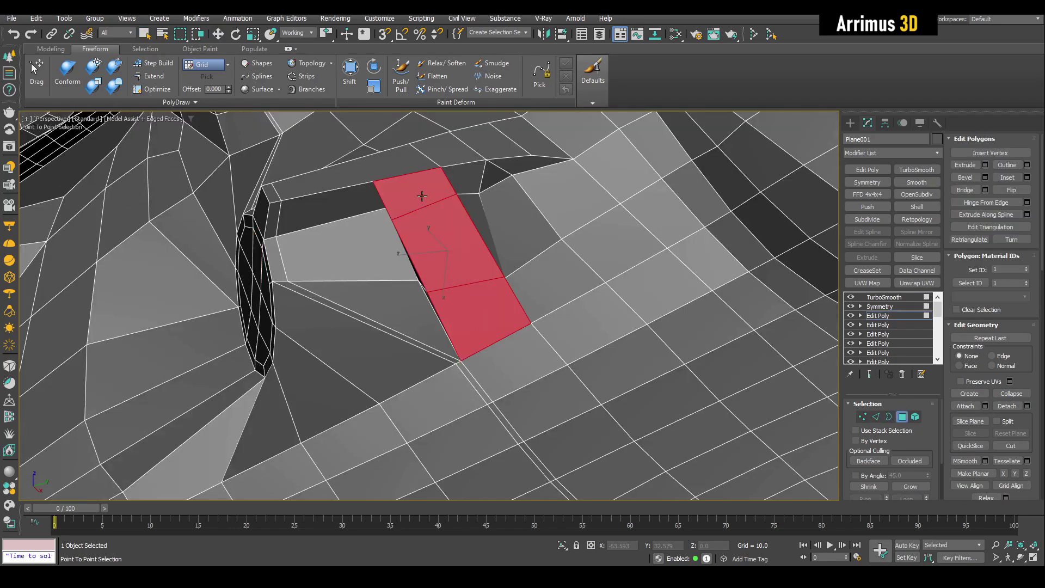
pyautogui.keyDown('alt'); pyautogui.moveTo(421, 196); pyautogui.dragTo(469, 226, button='middle'); pyautogui.keyUp('alt')
pyautogui.hotkey('ctrl', 'shift', 'b')
pyautogui.moveTo(469, 227); pyautogui.dragTo(517, 264)
pyautogui.press('r')
# Finish the polygon editing, deselect the plate, and examine the smoothed shading across the armour plates without wireframe edges.
pyautogui.press('F4')
pyautogui.press('F3')
pyautogui.press('4')
pyautogui.press('q')
pyautogui.scroll(-5, 516, 264)
pyautogui.keyDown('alt'); pyautogui.moveTo(517, 264); pyautogui.dragTo(485, 247, button='middle'); pyautogui.keyUp('alt')
pyautogui.scroll(-5, 506, 308)
pyautogui.scroll(-4, 455, 265)
pyautogui.click(495, 340)
pyautogui.keyDown('alt'); pyautogui.moveTo(496, 341); pyautogui.dragTo(462, 337, button='middle'); pyautogui.keyUp('alt')
pyautogui.moveTo(625, 350); pyautogui.dragTo(502, 363, button='middle')
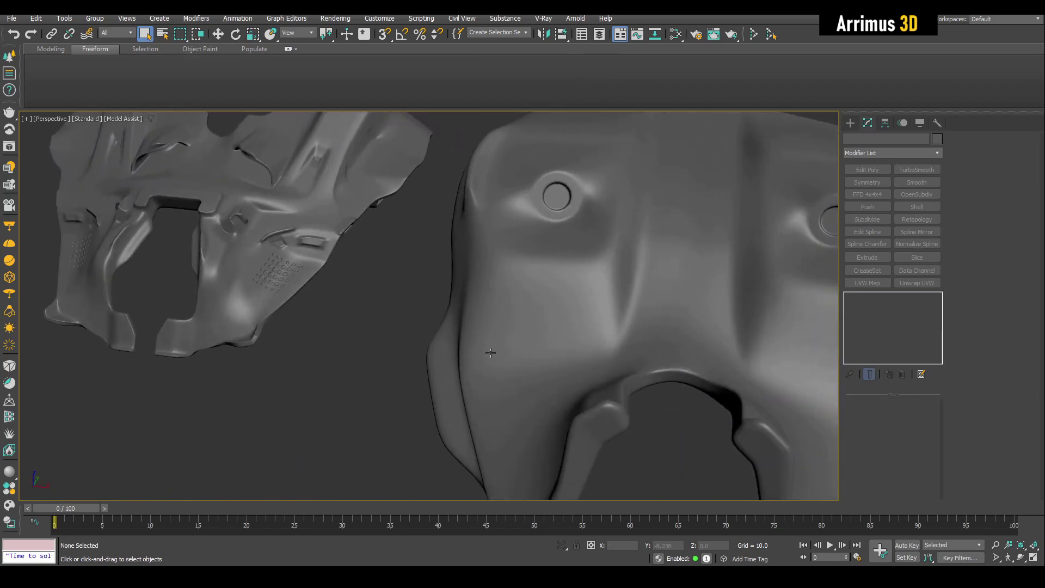